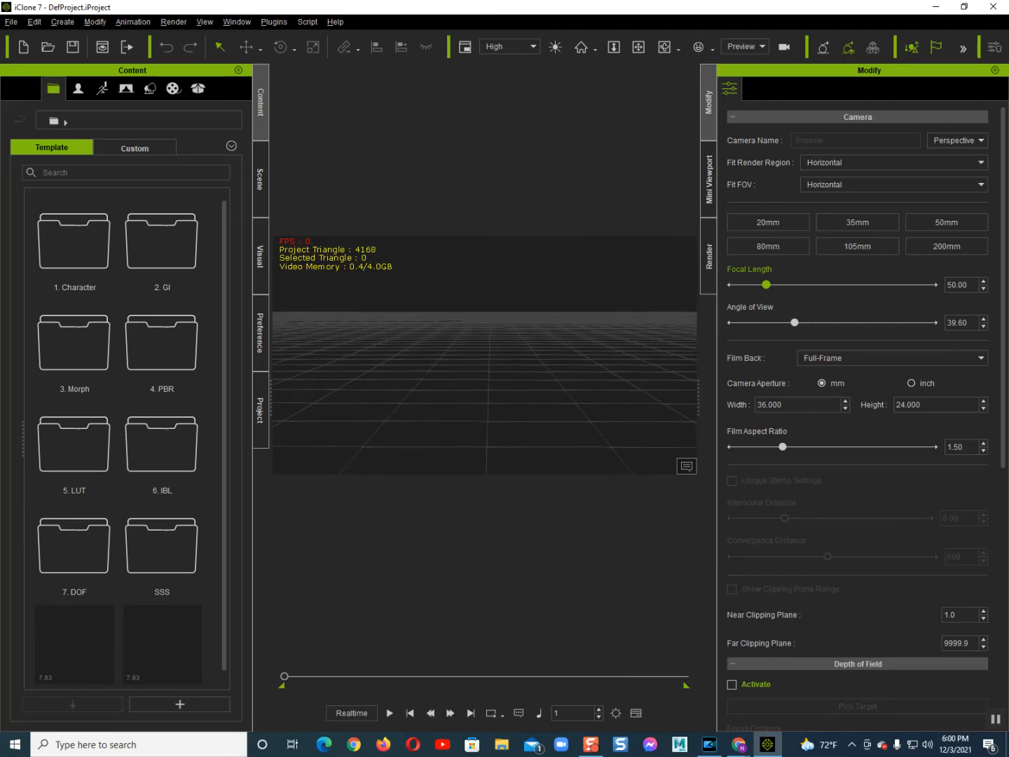
Step: Add the 2.Base Male character from the avatar templates to the middle of the scene
scroll(484, 355, up, 2)
right_drag(485, 355, 502, 441)
drag(621, 457, 401, 256)
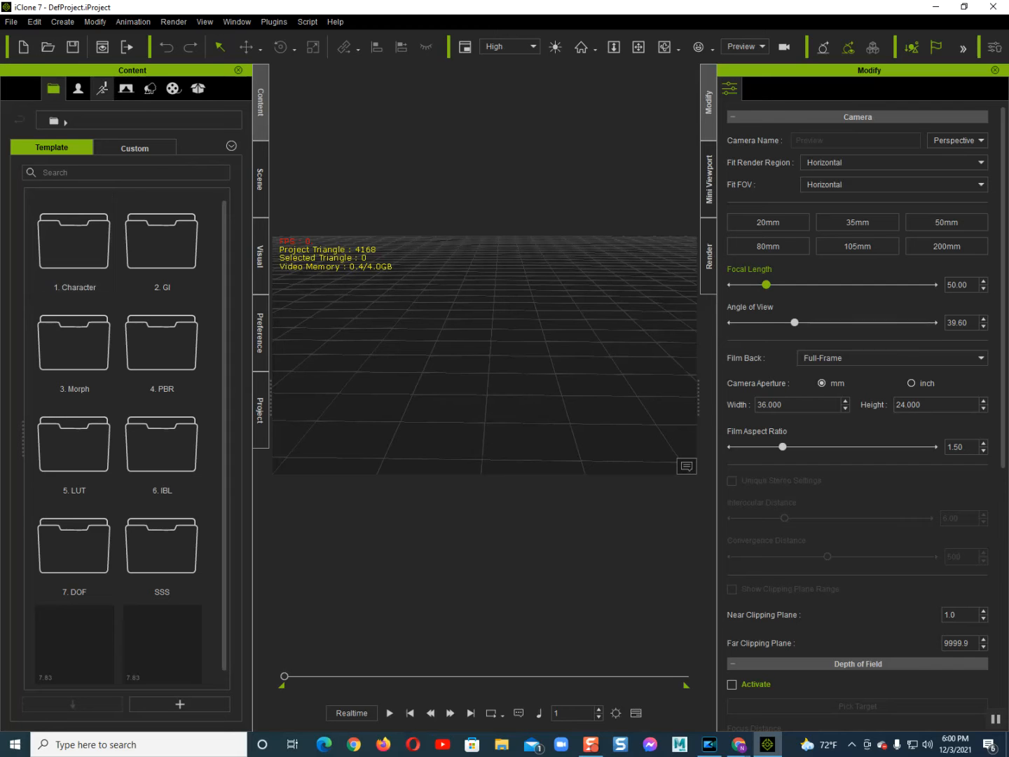
click(78, 88)
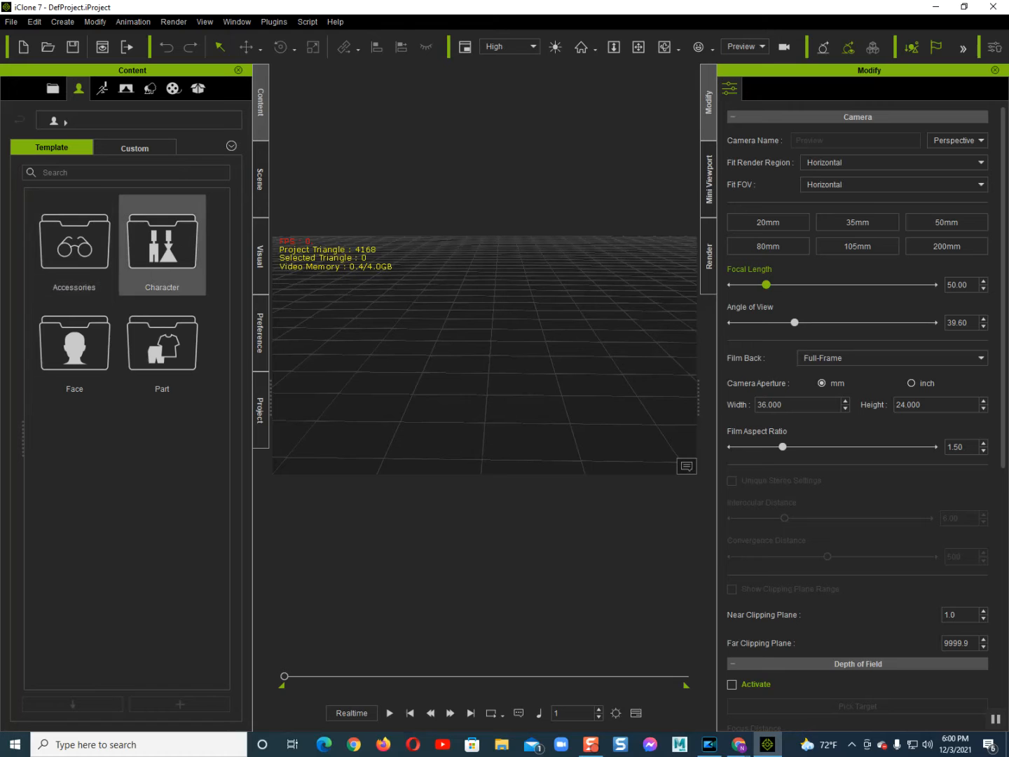
double_click(162, 244)
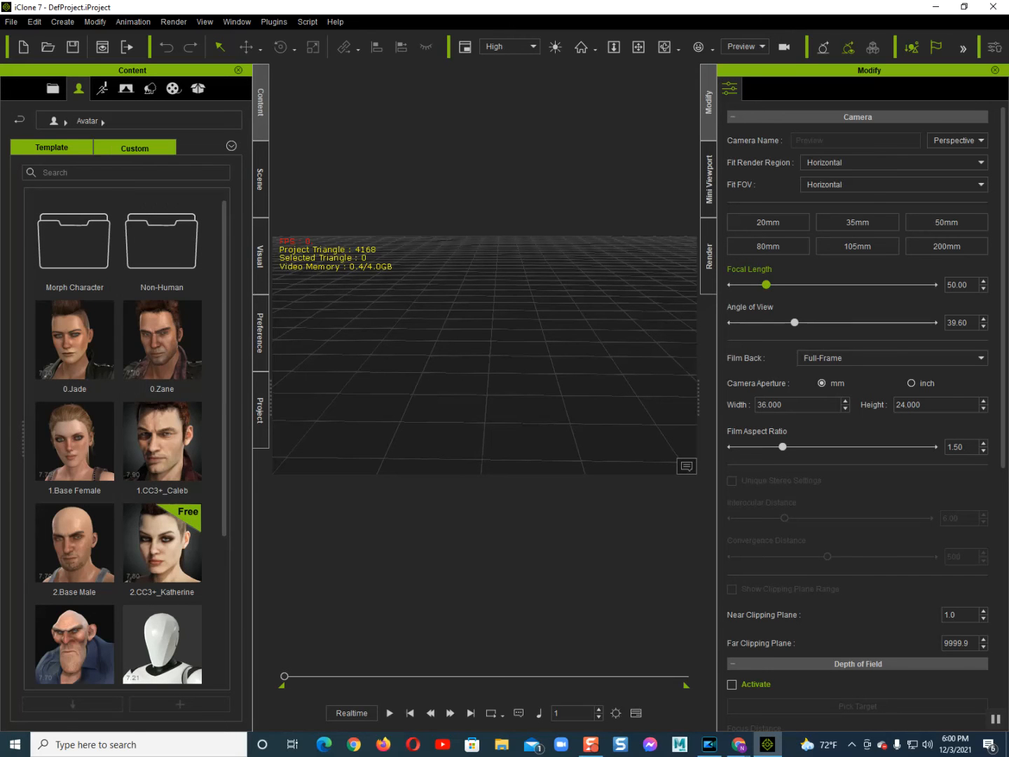
click(135, 147)
click(52, 148)
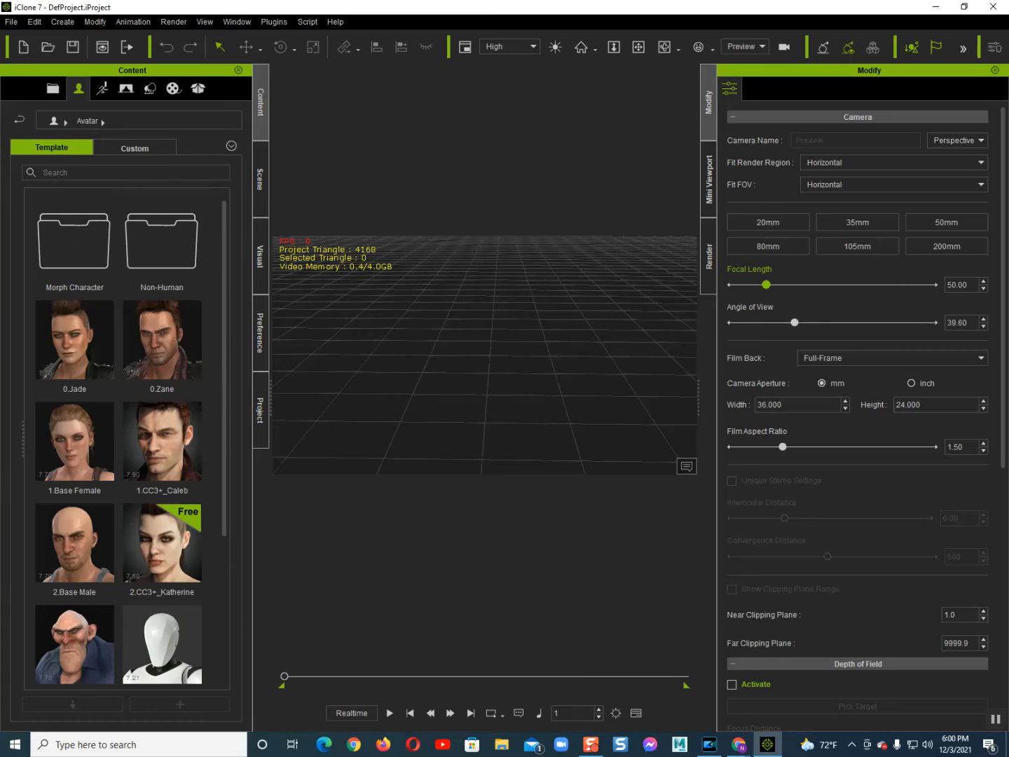
scroll(161, 441, down, 3)
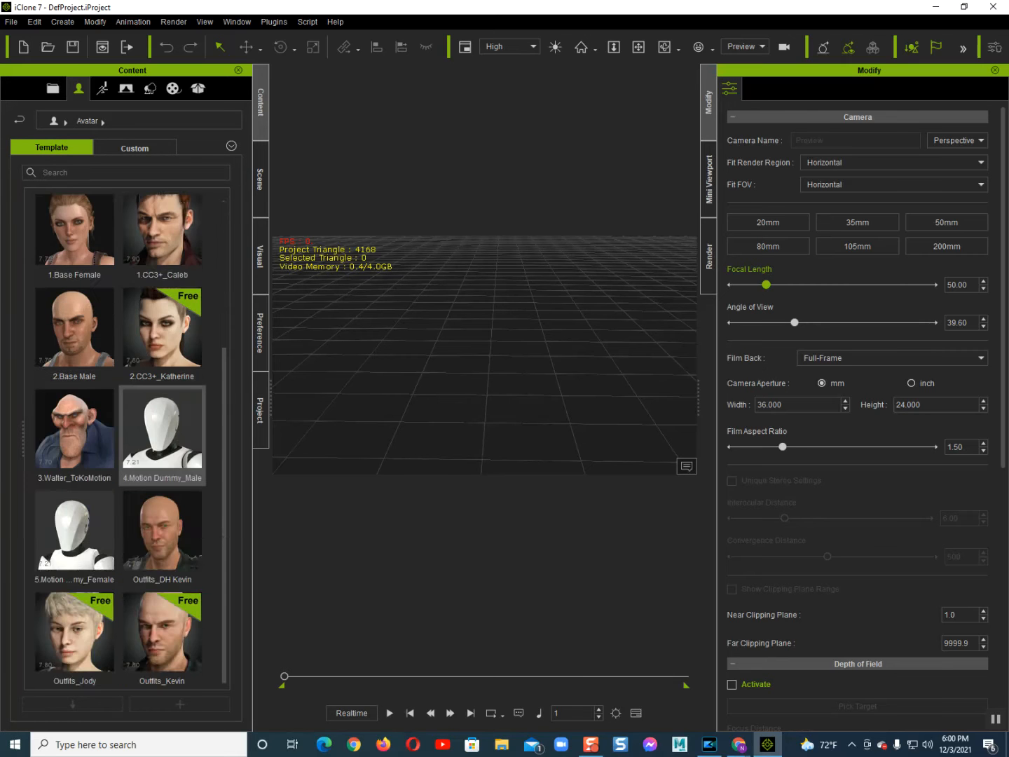
scroll(162, 434, up, 3)
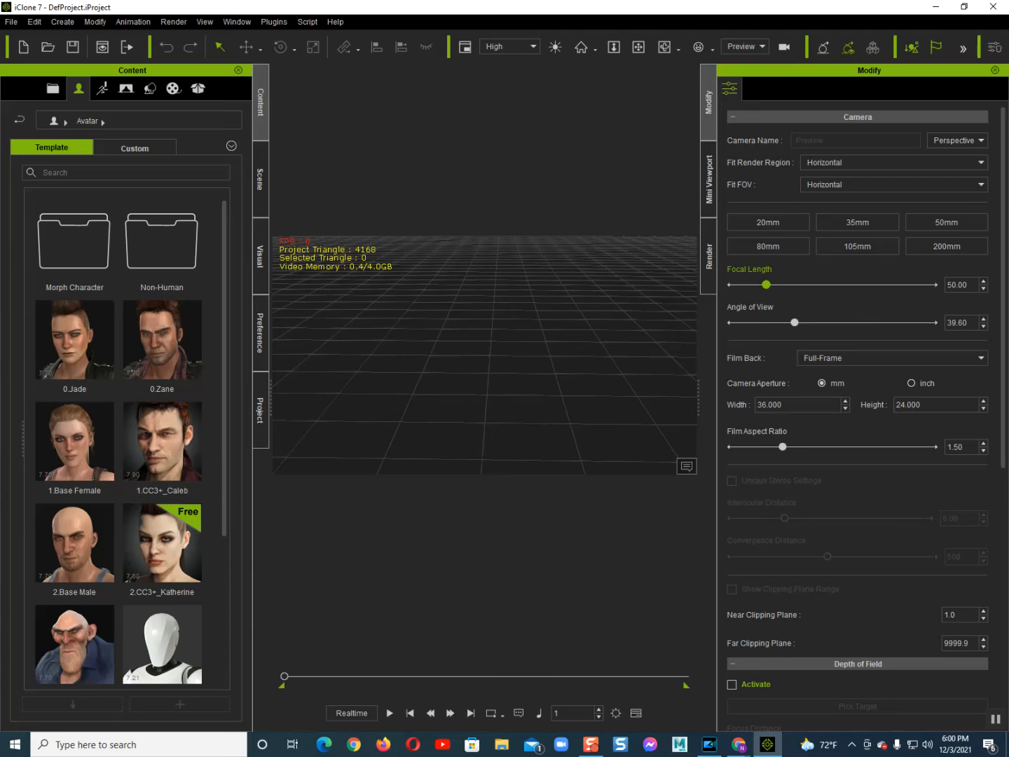
drag(74, 543, 468, 445)
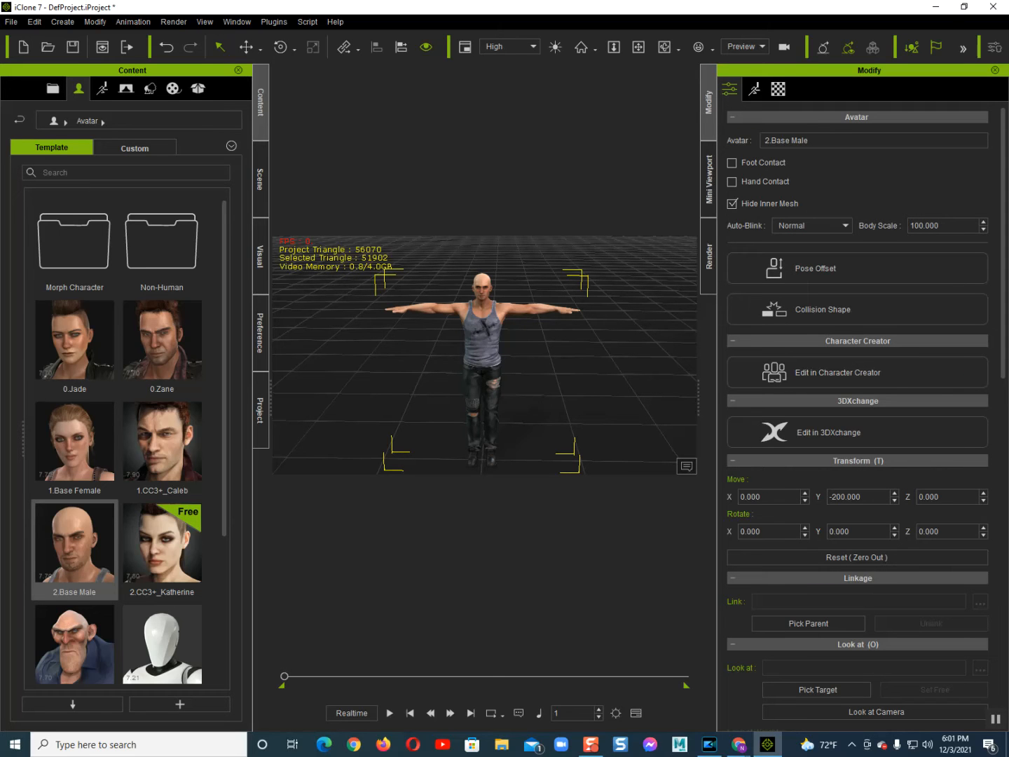
Step: Frame the avatar's face close-up and open its facial Create Script voice source options
key(j)
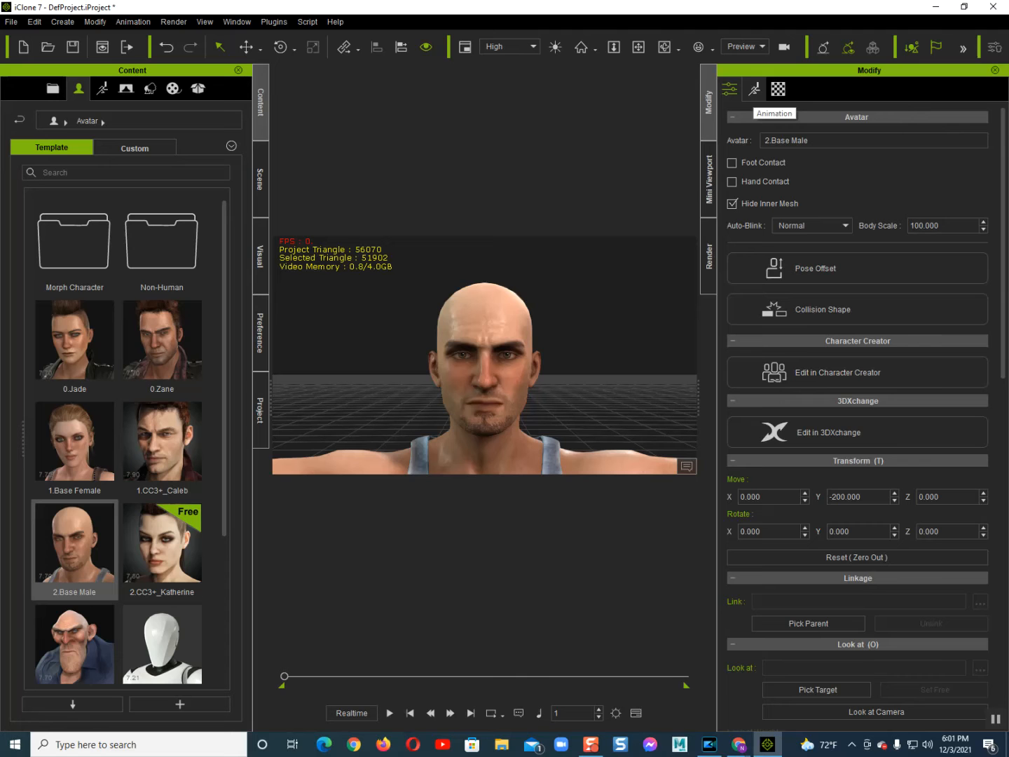
click(755, 89)
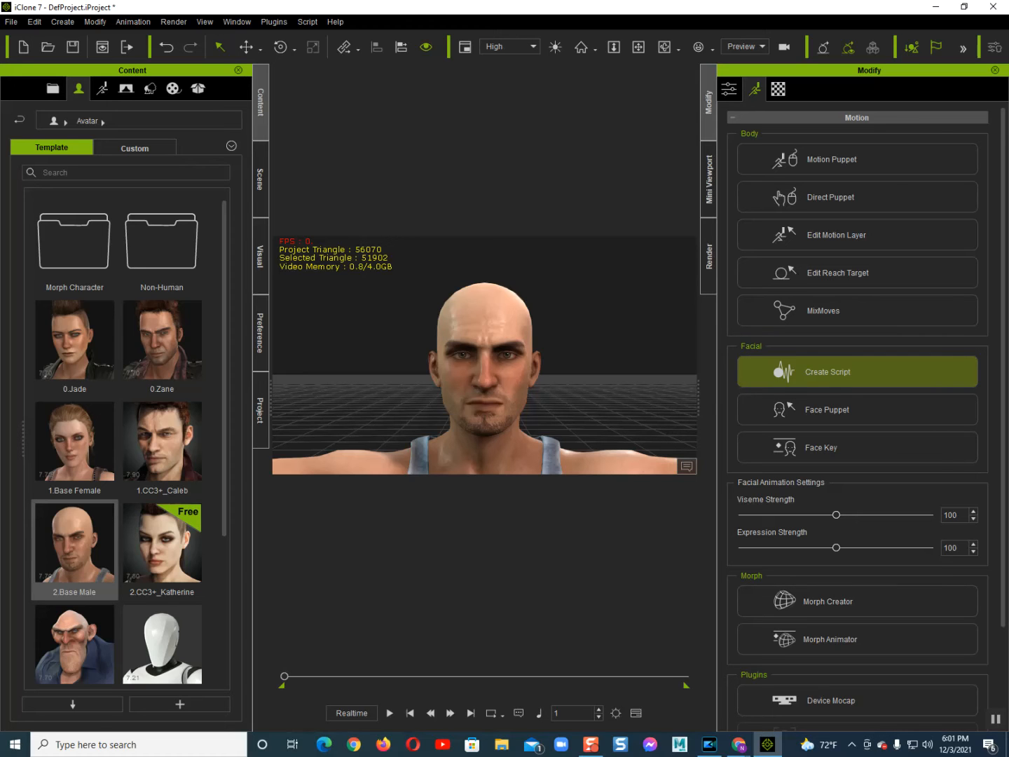
click(827, 371)
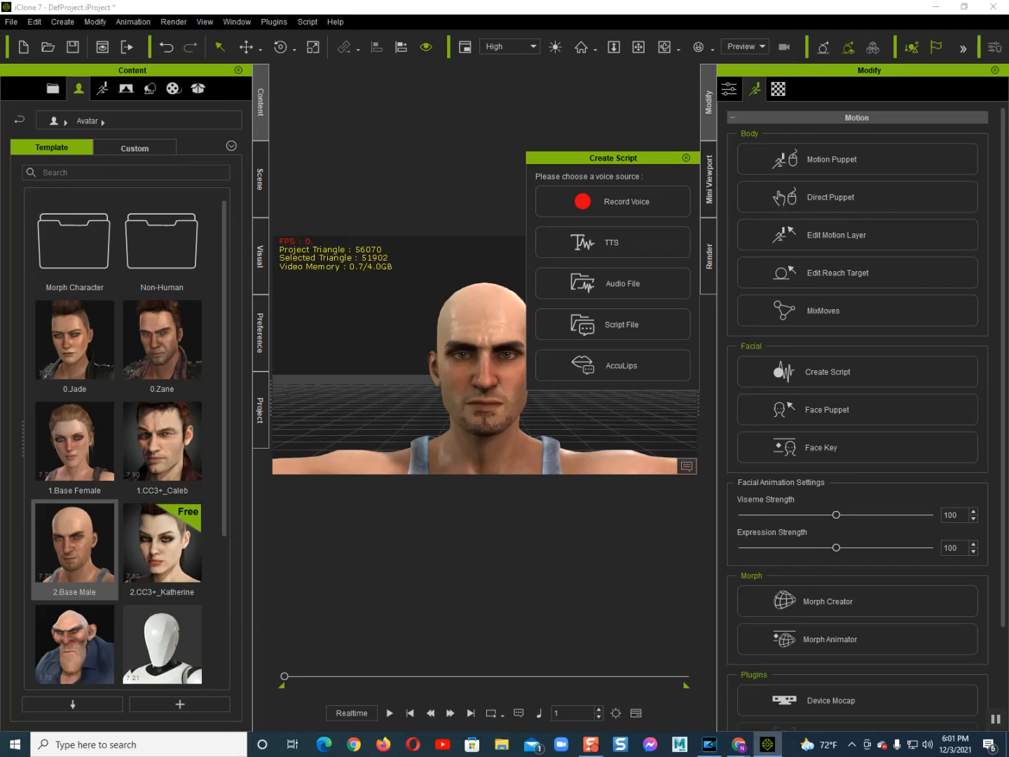
drag(613, 157, 488, 244)
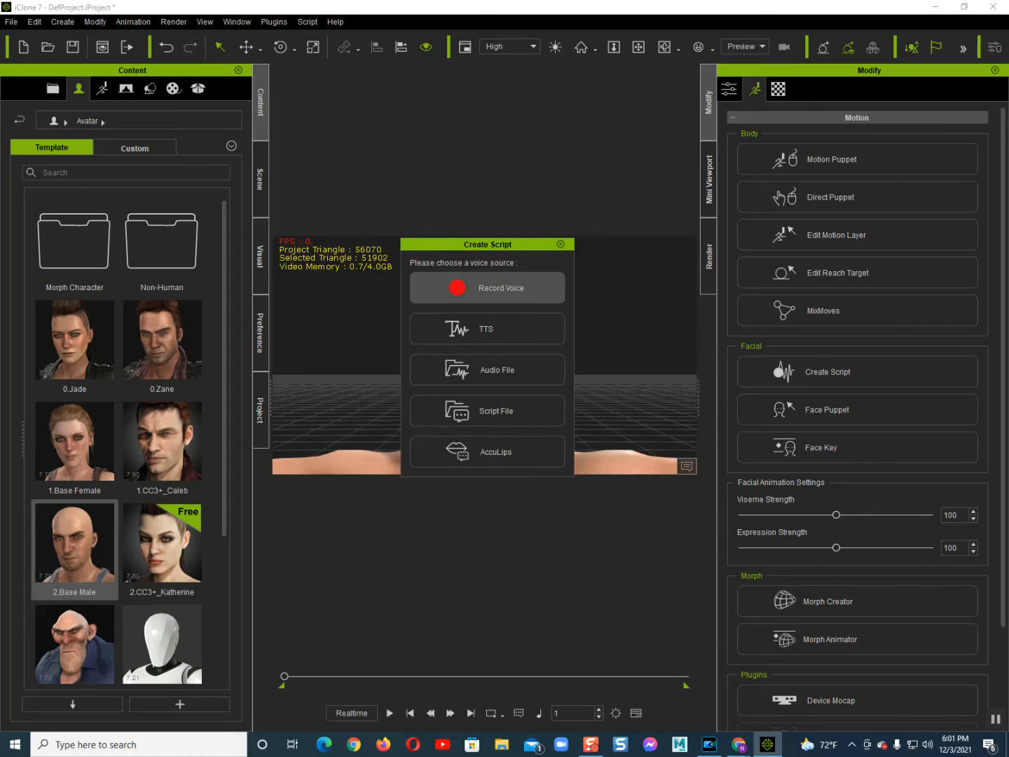
click(487, 287)
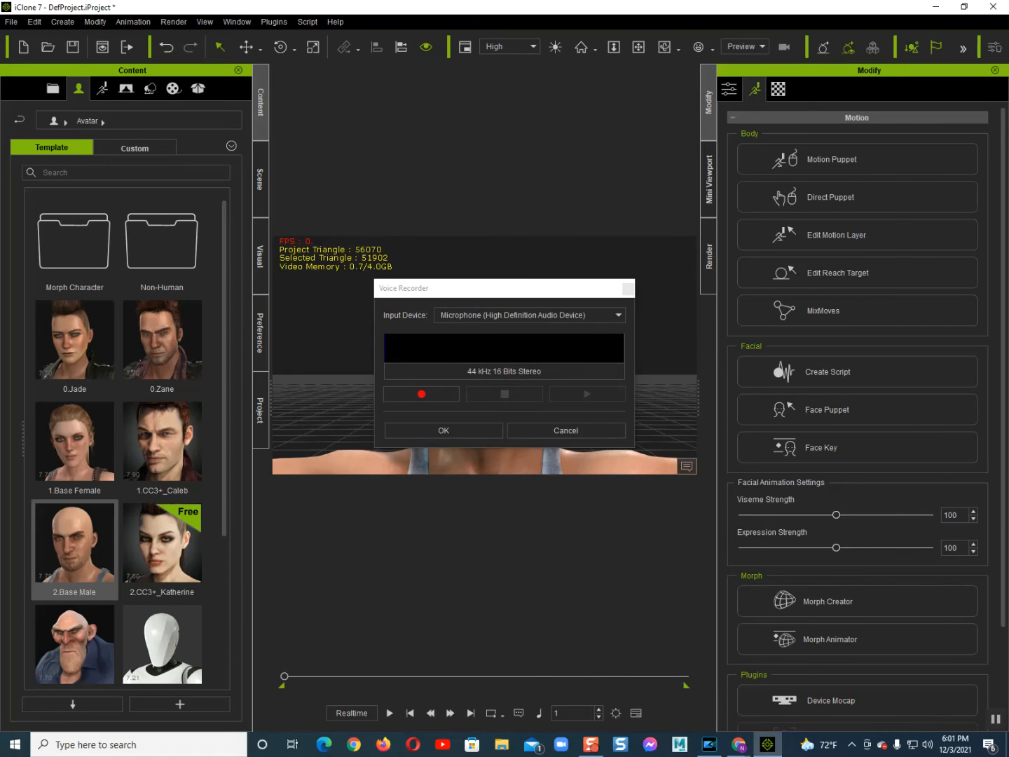
drag(468, 287, 443, 245)
click(598, 272)
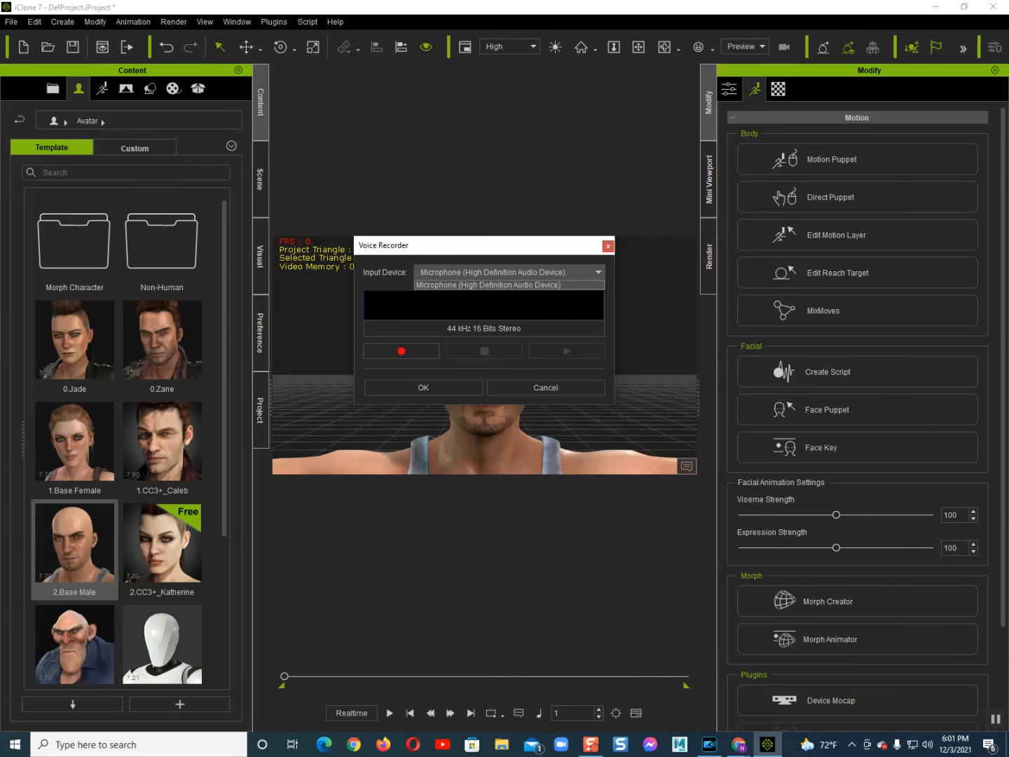
click(509, 285)
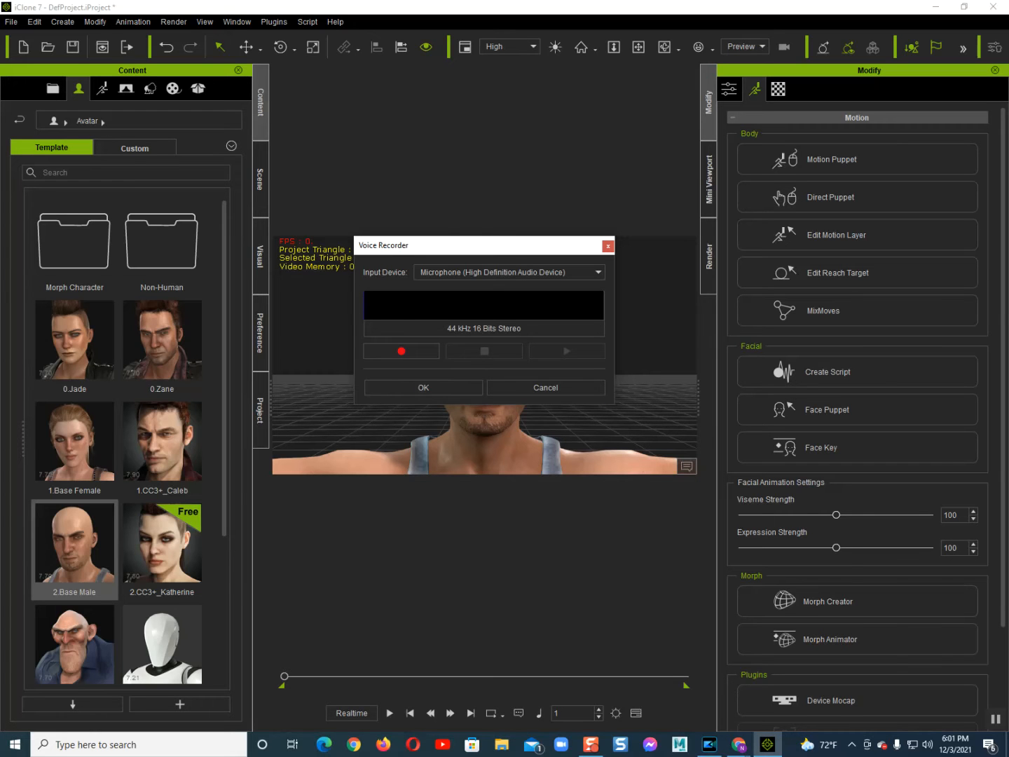
drag(462, 246, 736, 254)
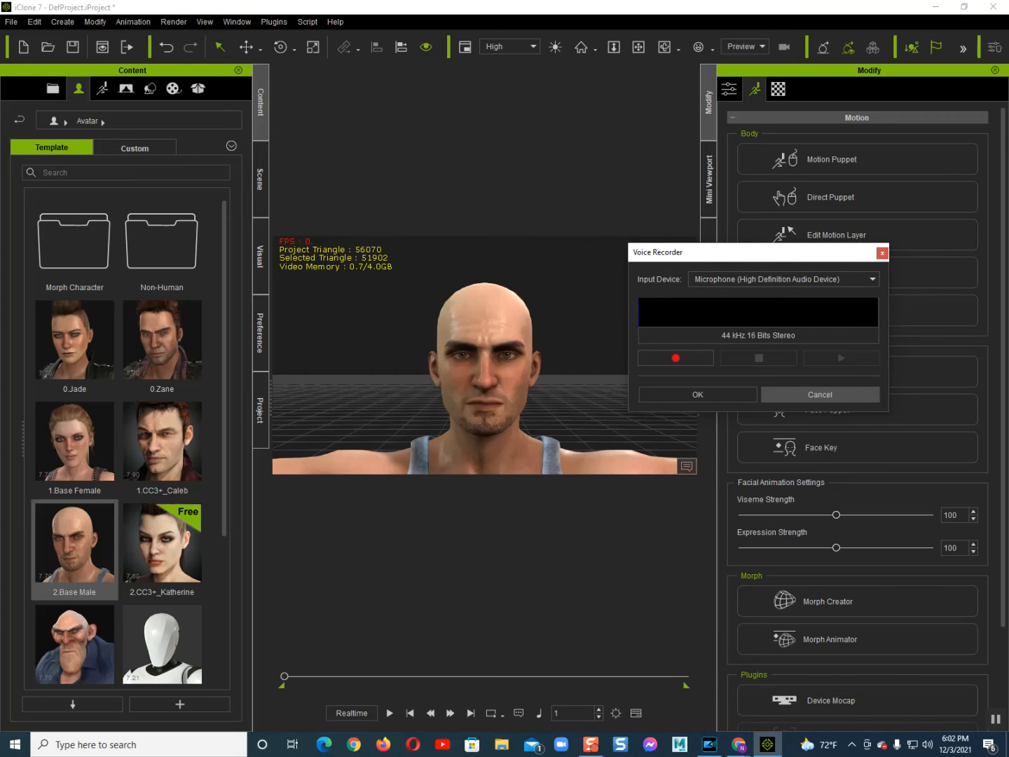
click(820, 395)
Step: Start a text-to-speech script reading "Hello" with the Microsoft David Desktop voice in 22kHz 16Bit Mono format
click(827, 371)
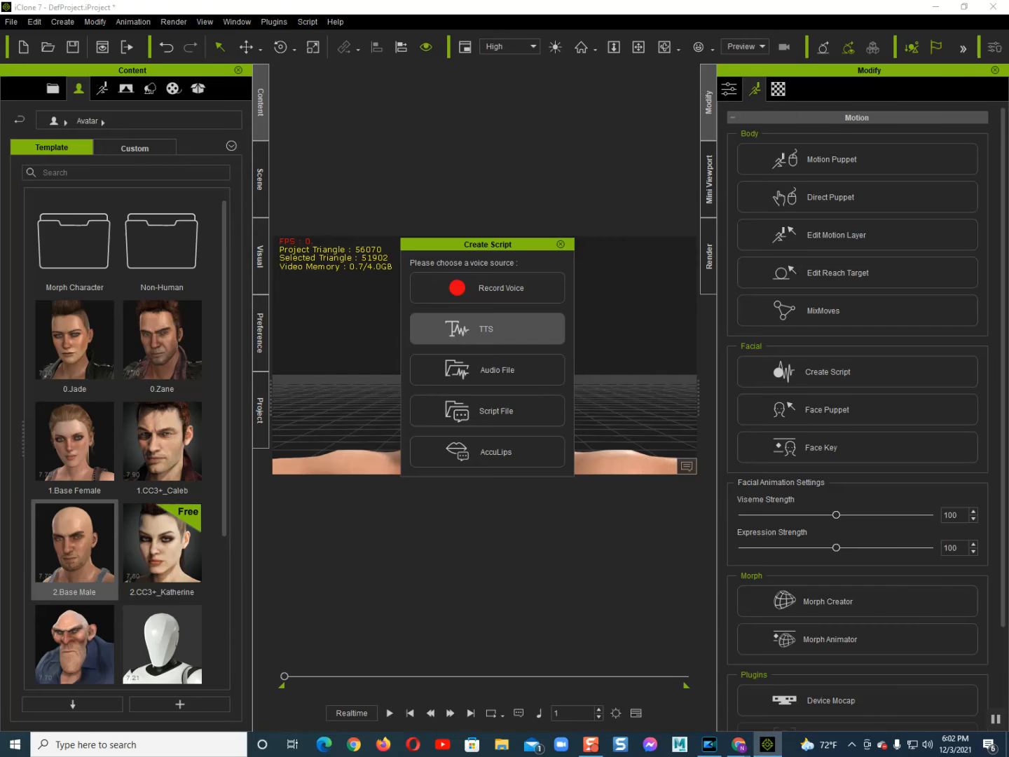
click(488, 329)
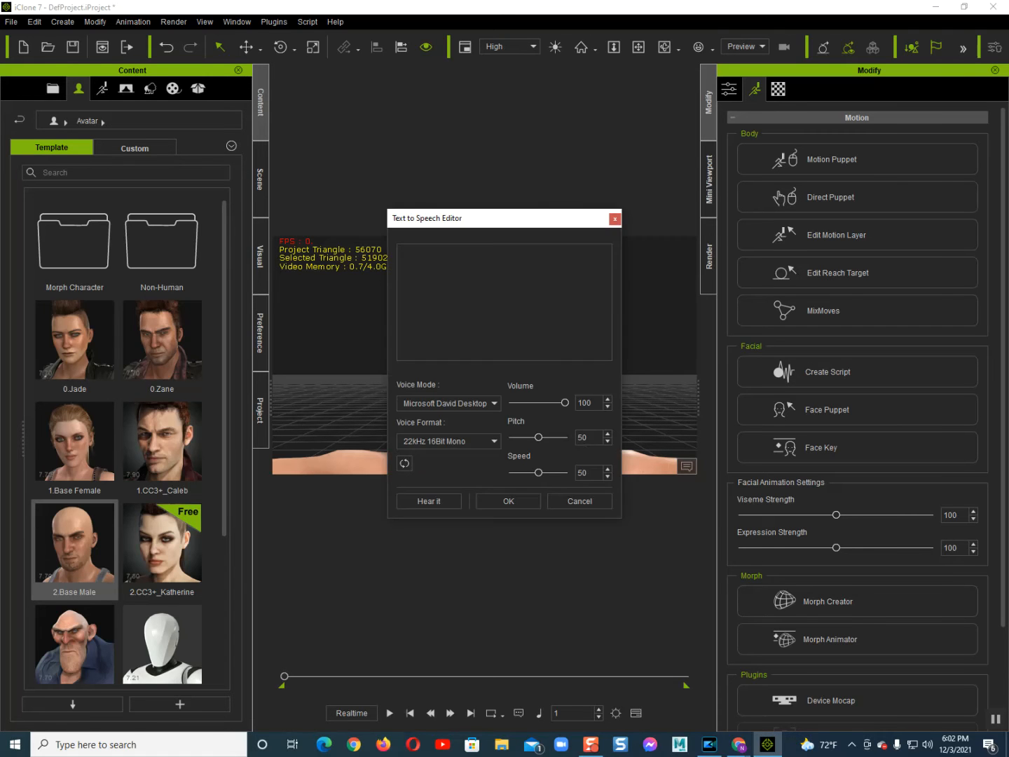
mouse_move(409, 217)
mouse_down()
mouse_move(440, 220)
mouse_move(441, 241)
mouse_move(390, 242)
mouse_move(400, 223)
mouse_up()
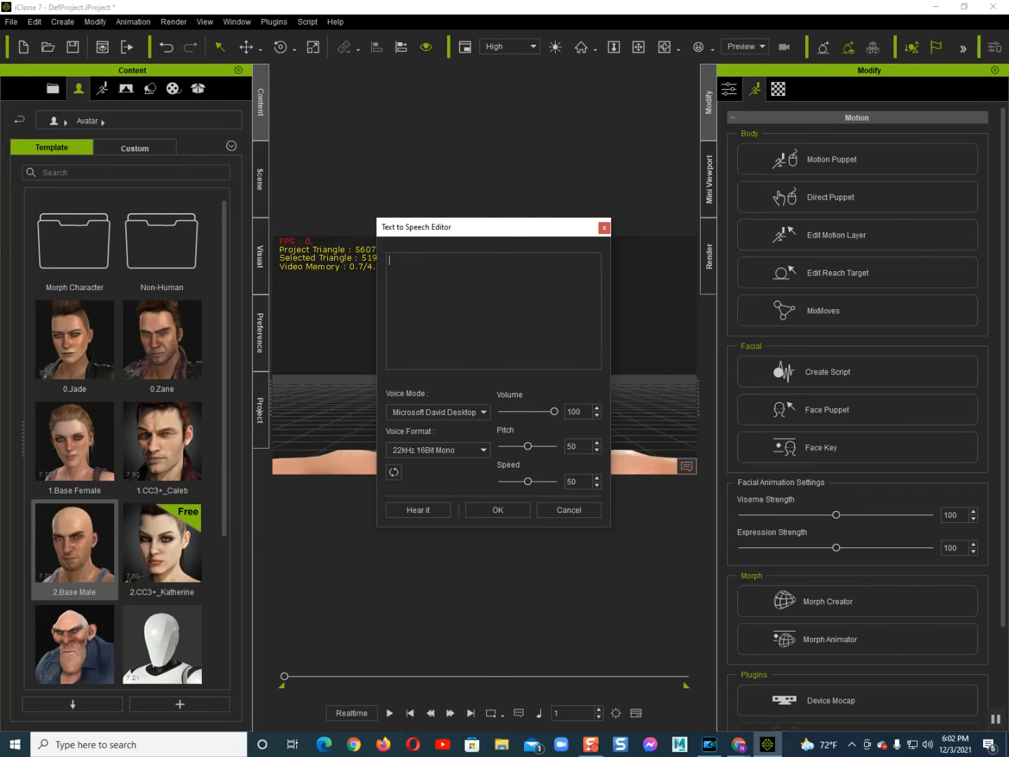
text(Hello)
click(482, 412)
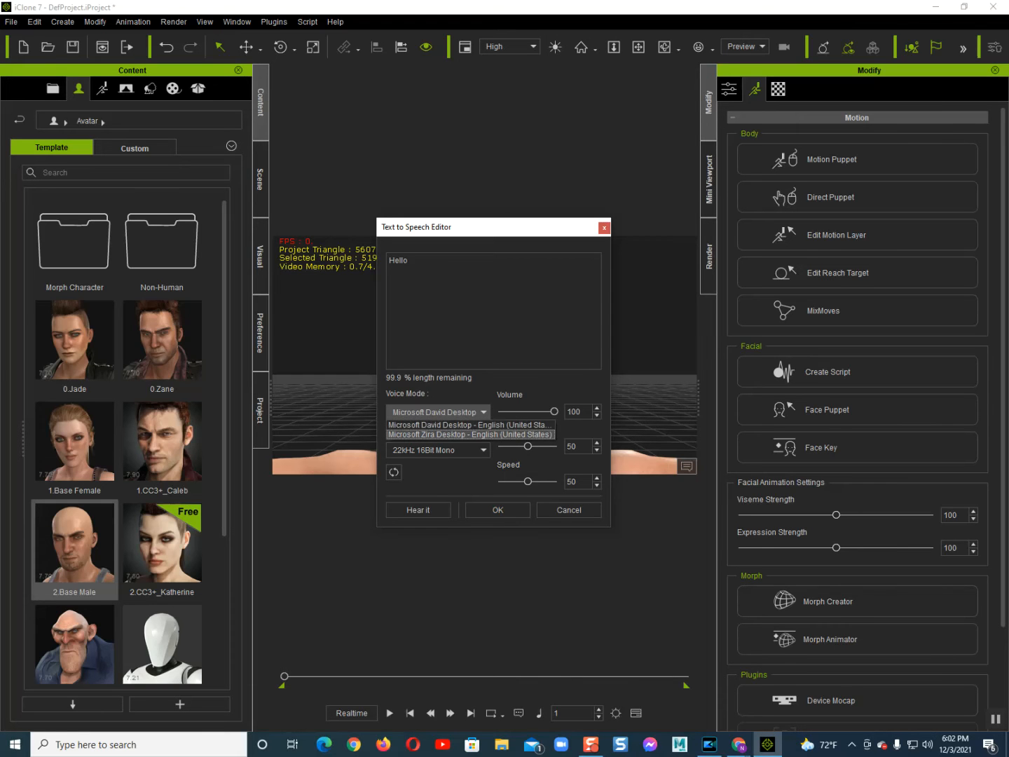
click(471, 425)
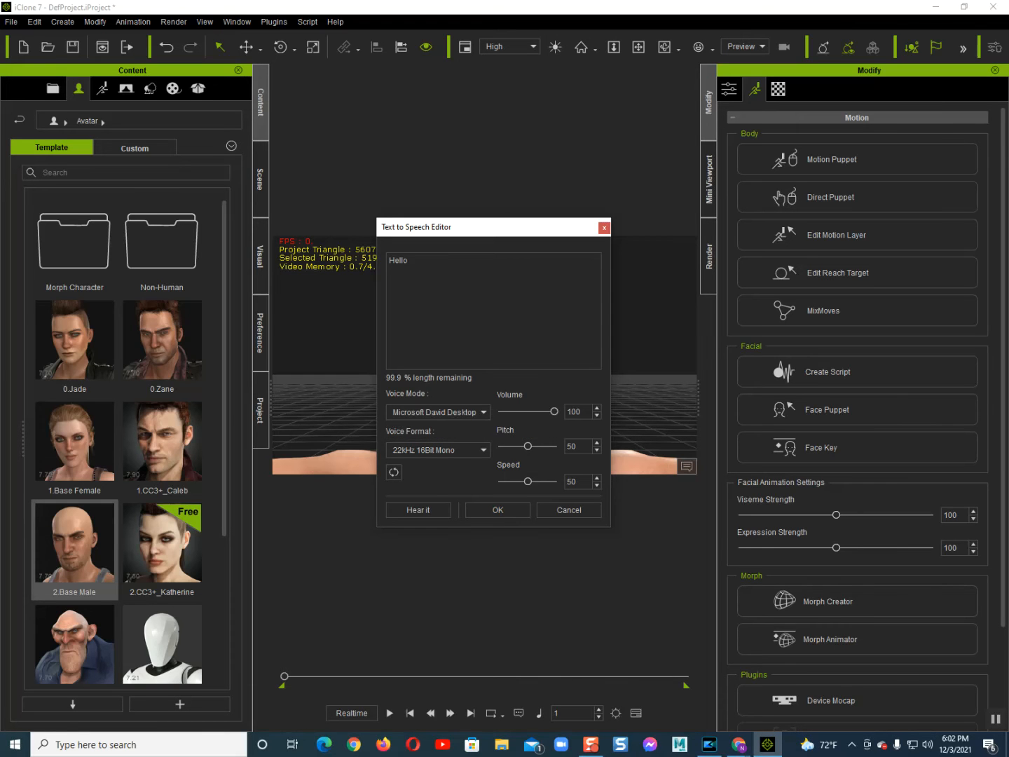
click(470, 451)
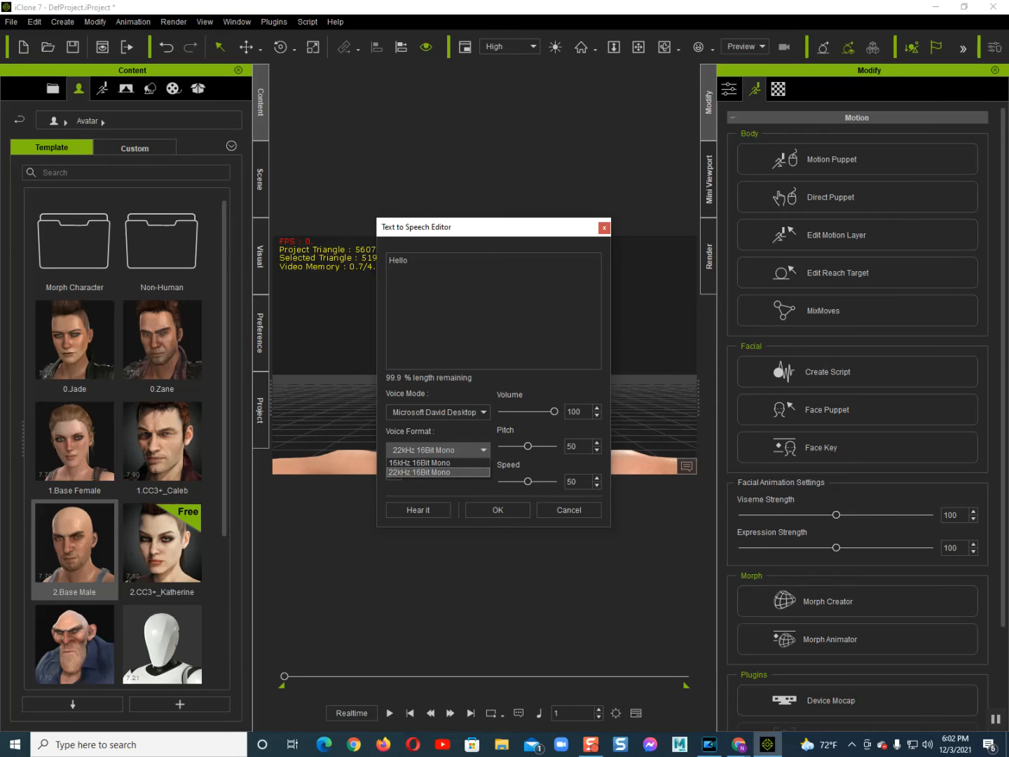
click(439, 472)
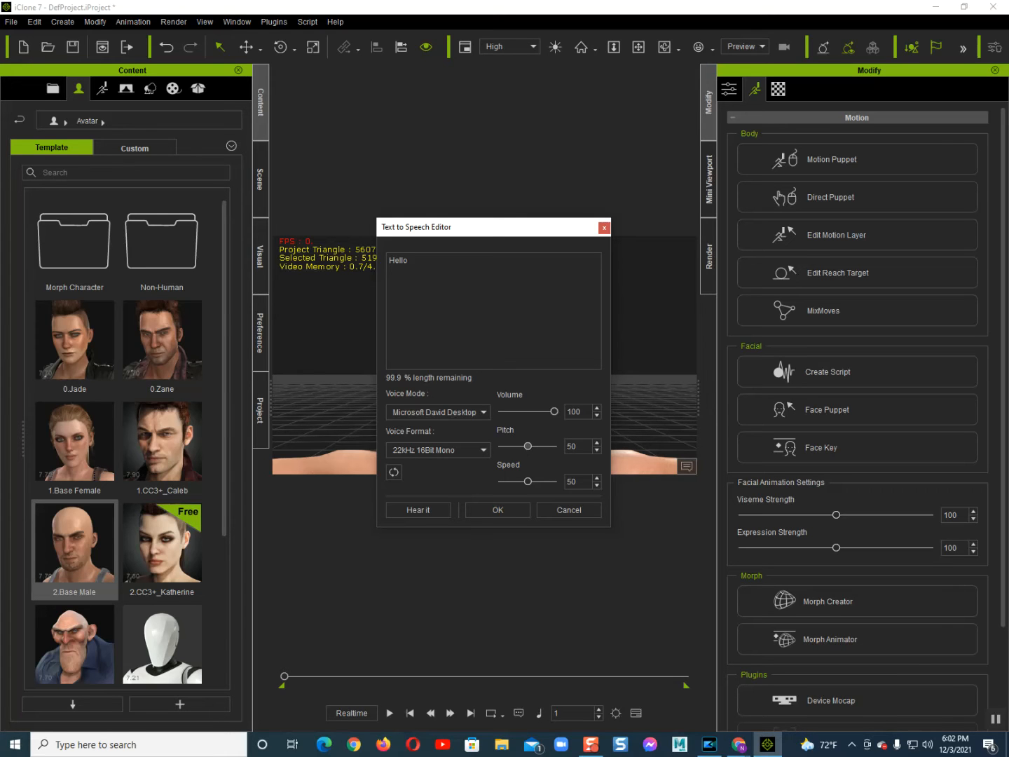
Step: Slow the speech speed to 14, previewing the voice, and apply the spoken line to the avatar
drag(527, 446, 528, 445)
drag(527, 481, 506, 482)
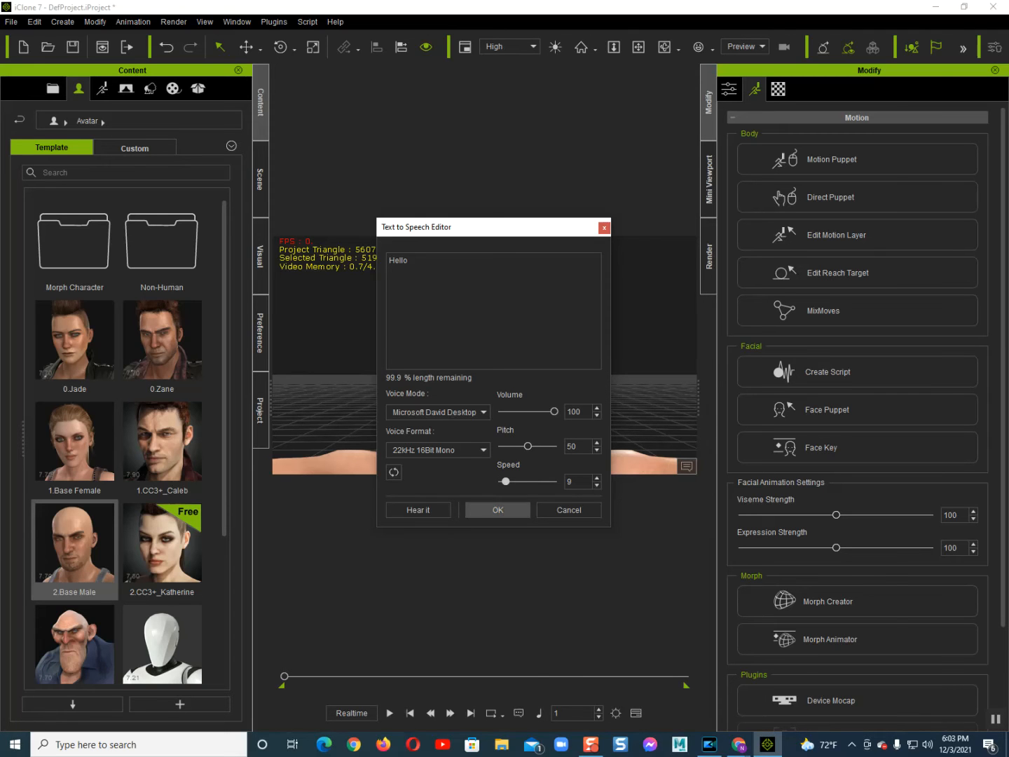
click(417, 509)
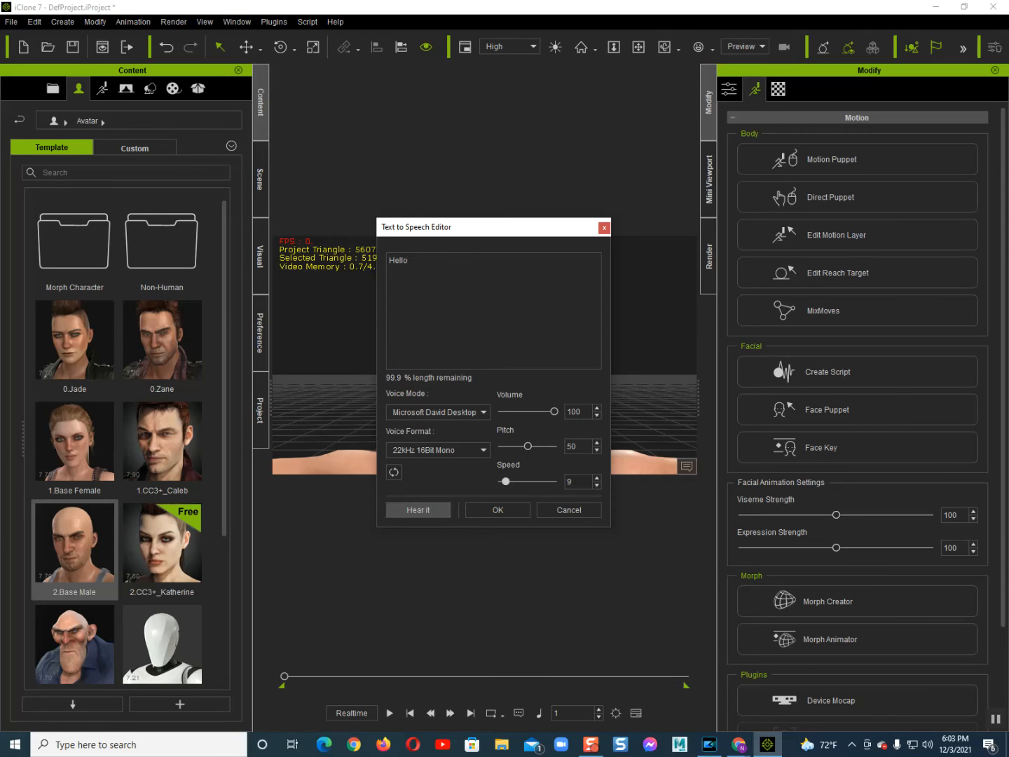
click(417, 510)
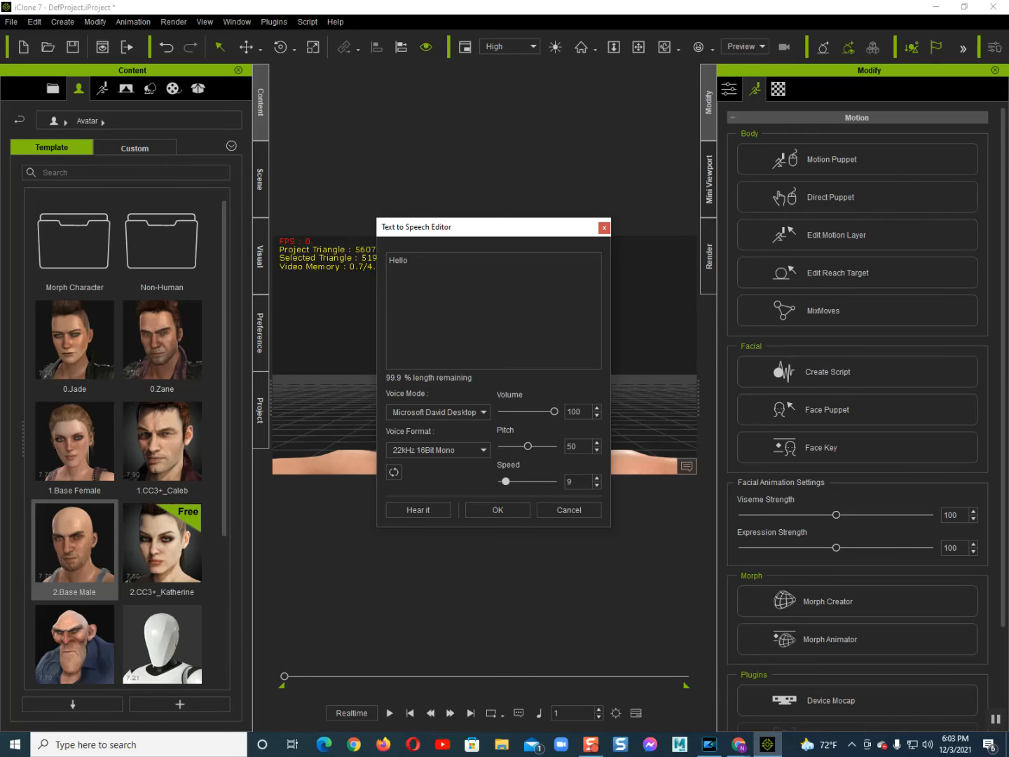
drag(506, 483, 508, 482)
click(418, 509)
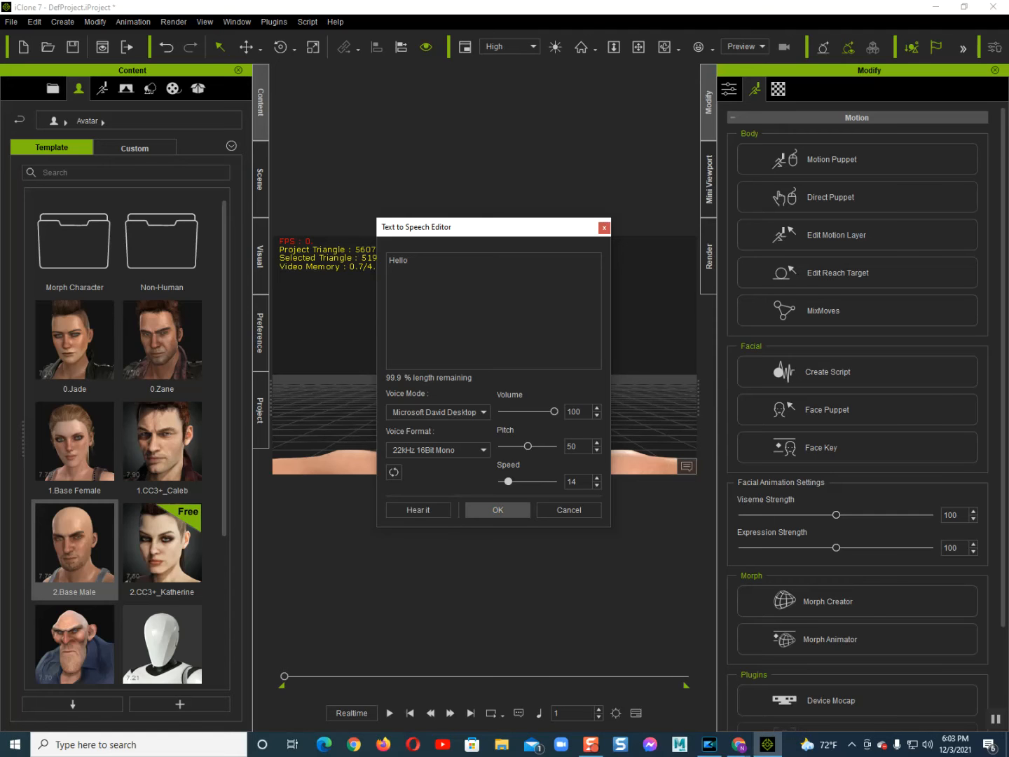
key(Return)
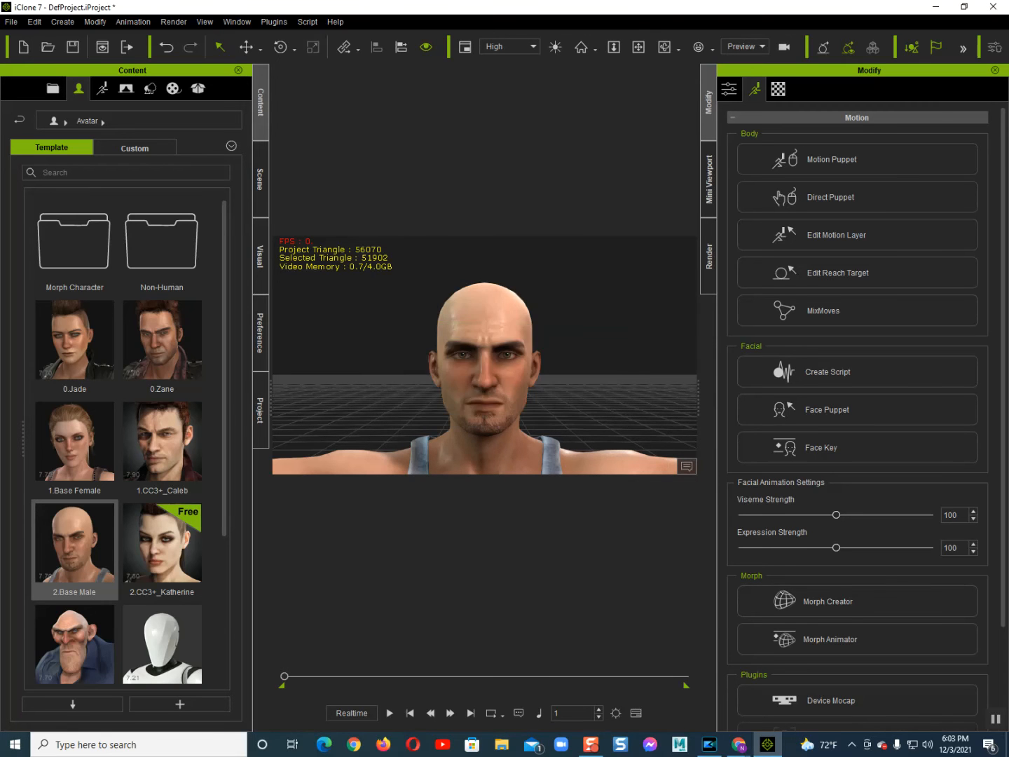
Step: Play back the avatar's lip-synced speech twice from the first frame, viewing the face from an angle
right_drag(490, 379, 419, 377)
scroll(484, 355, up, 3)
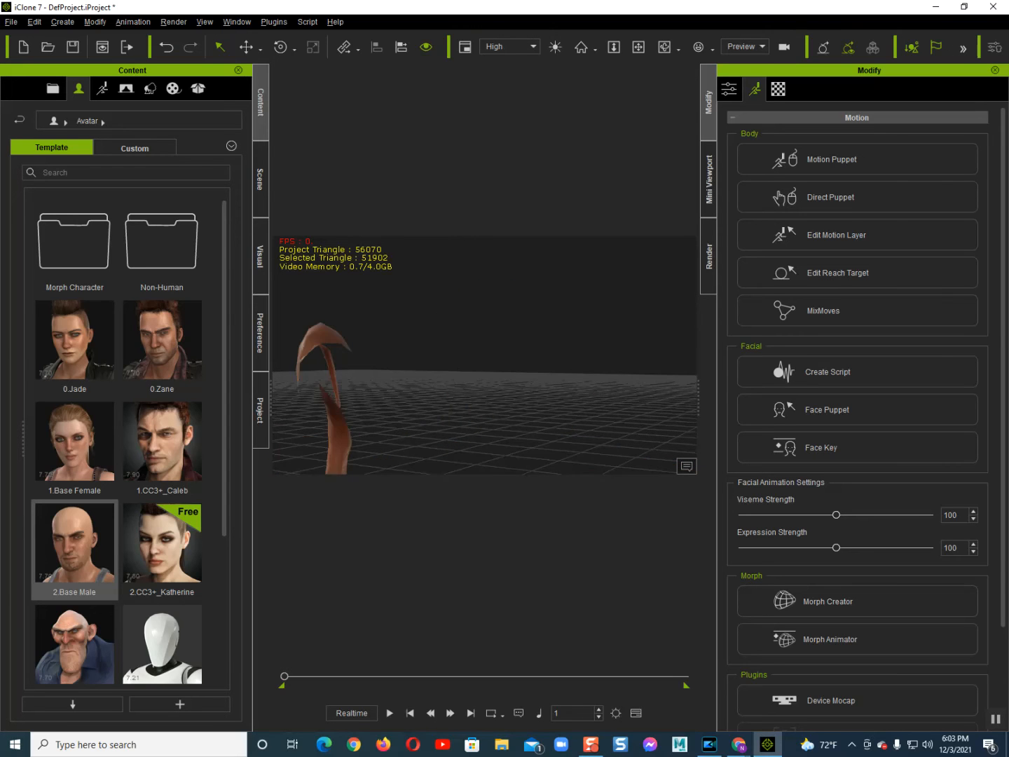
scroll(485, 355, down, 4)
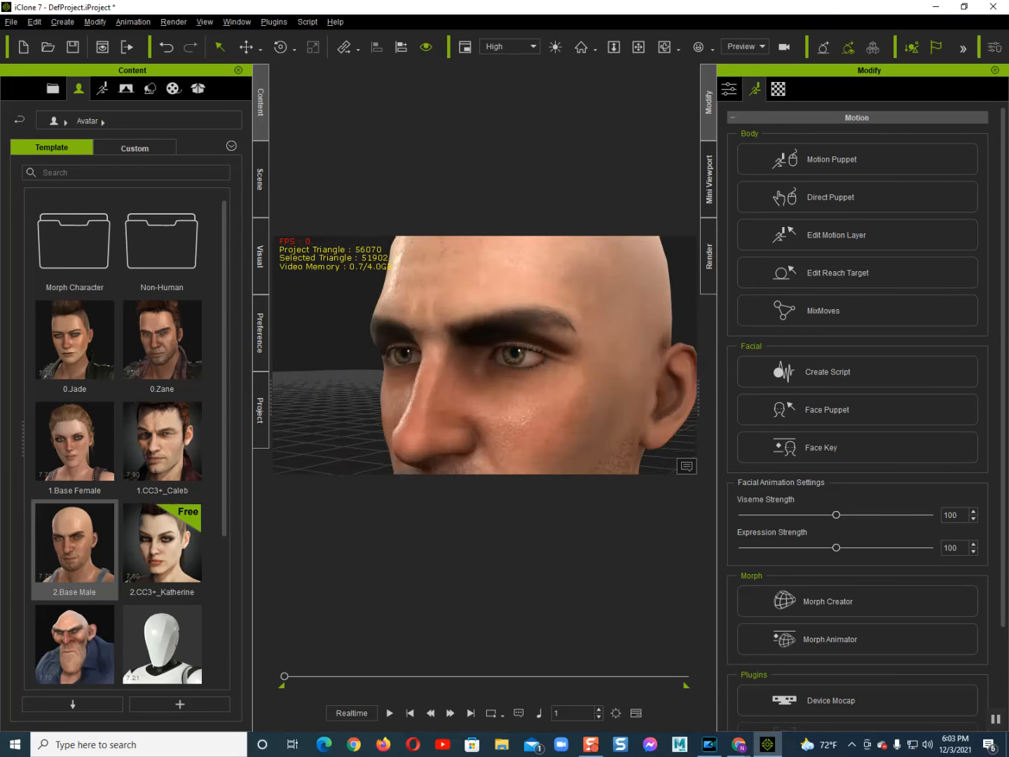
key(space)
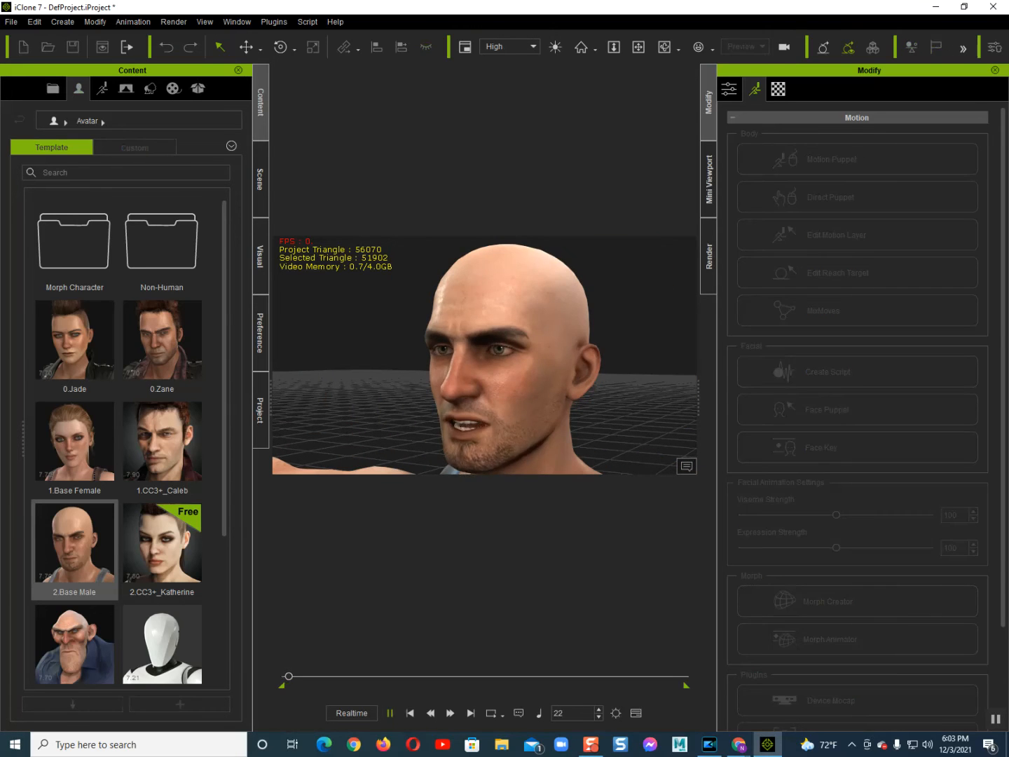
click(411, 713)
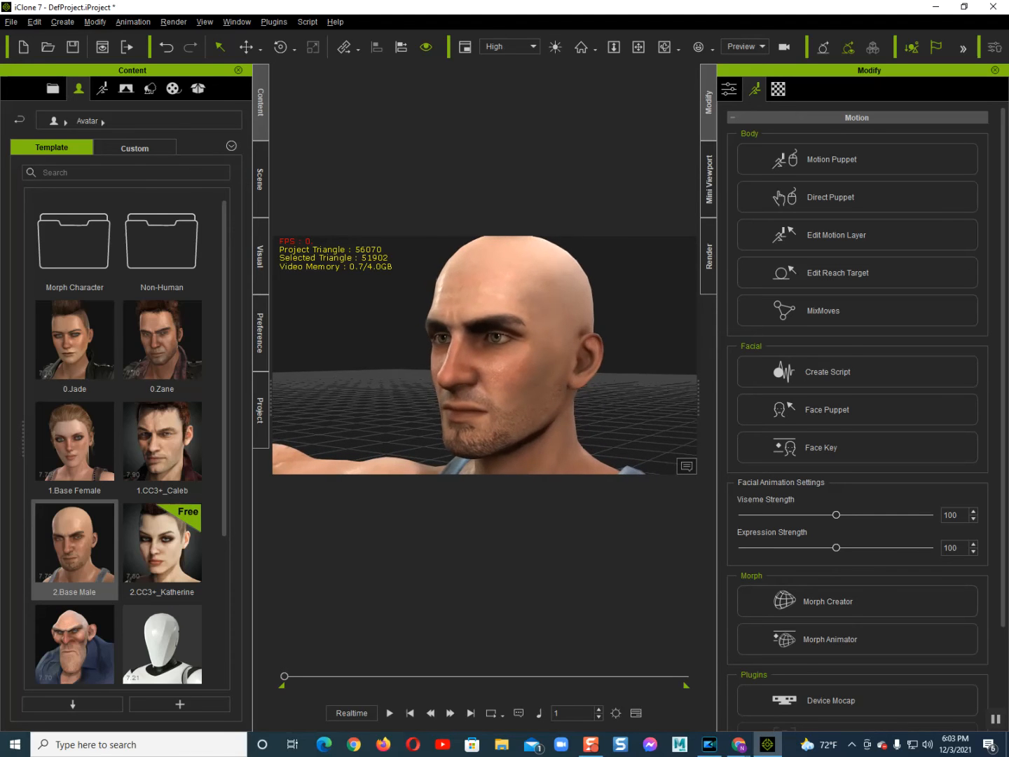
key(space)
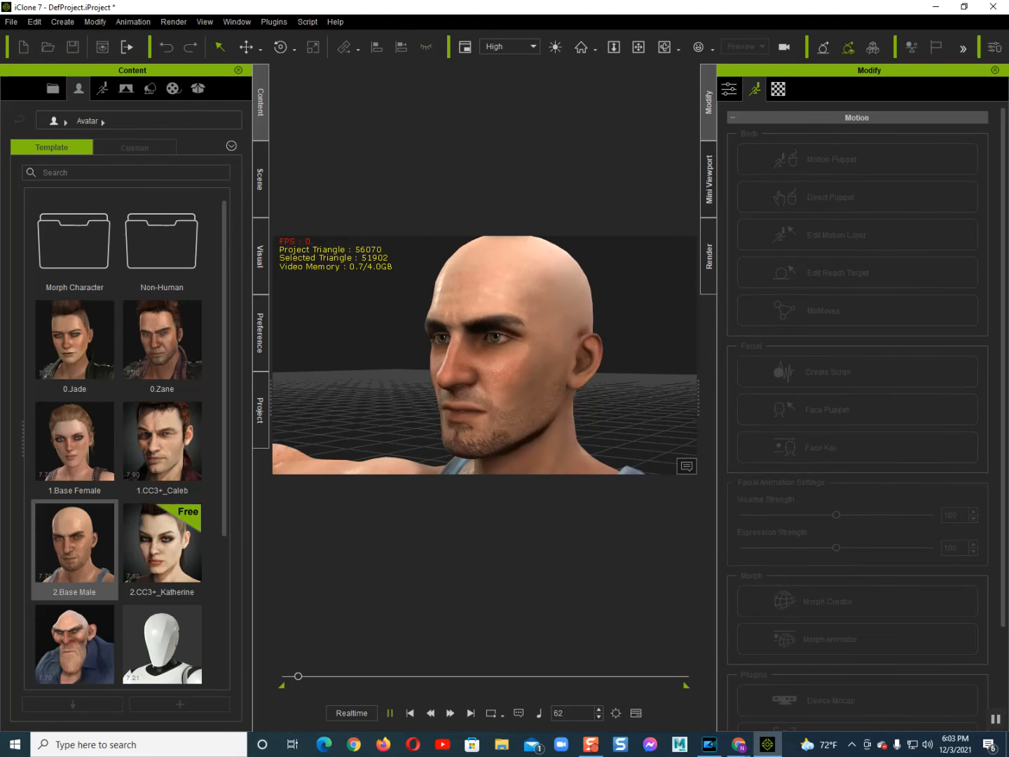
key(space)
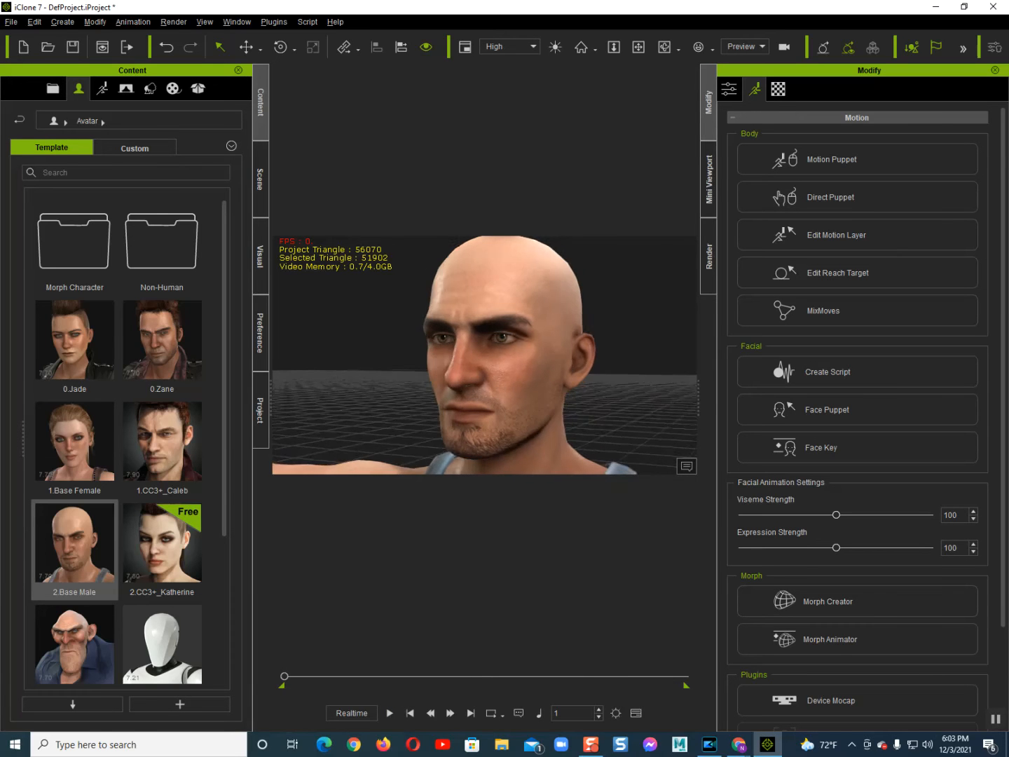
Step: Remove the object animation from the Base Male avatar
right_click(494, 384)
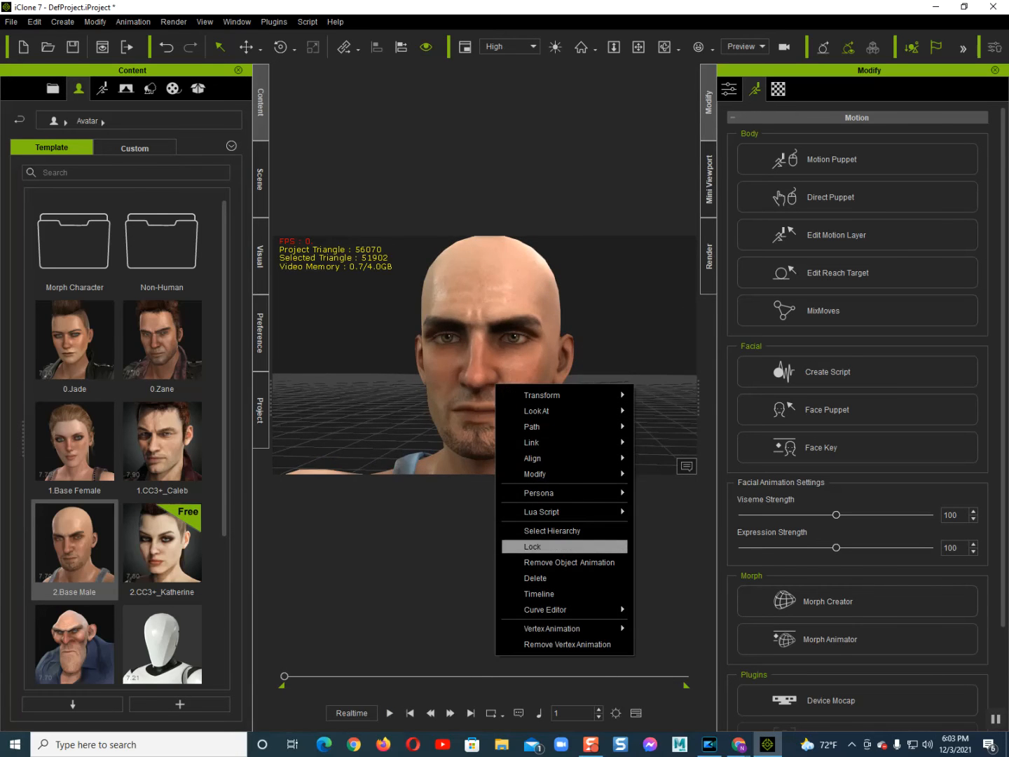
click(570, 562)
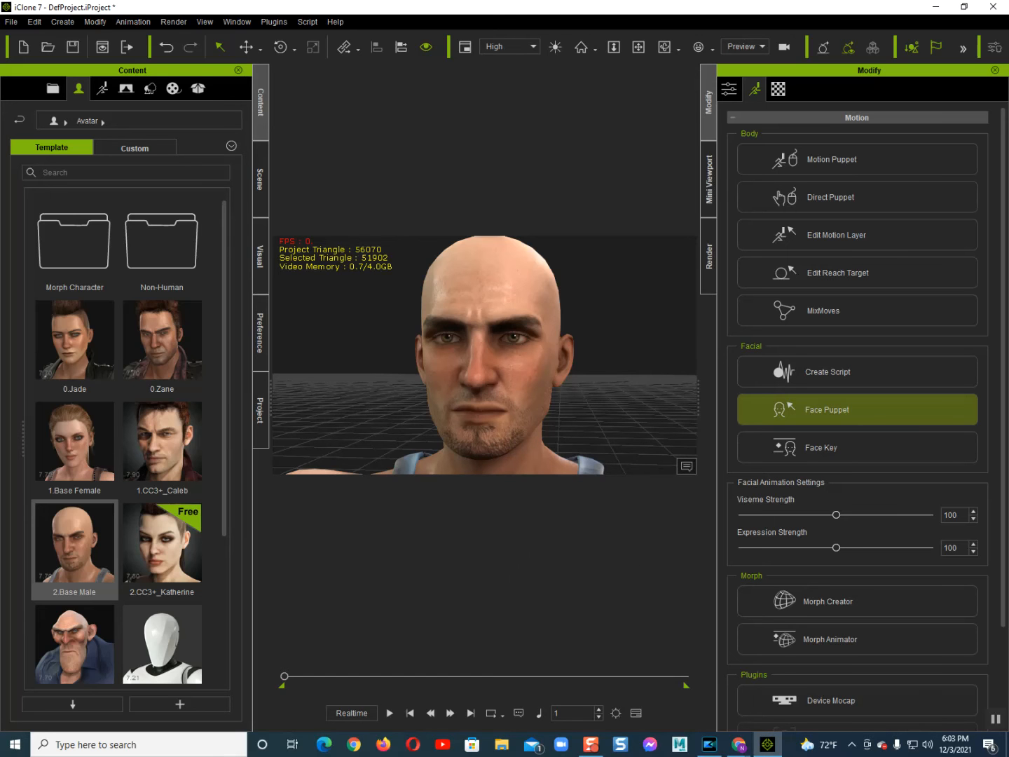
Step: Examine the audio file and script file voice sources for a new script, closing each file browser without loading anything
click(826, 372)
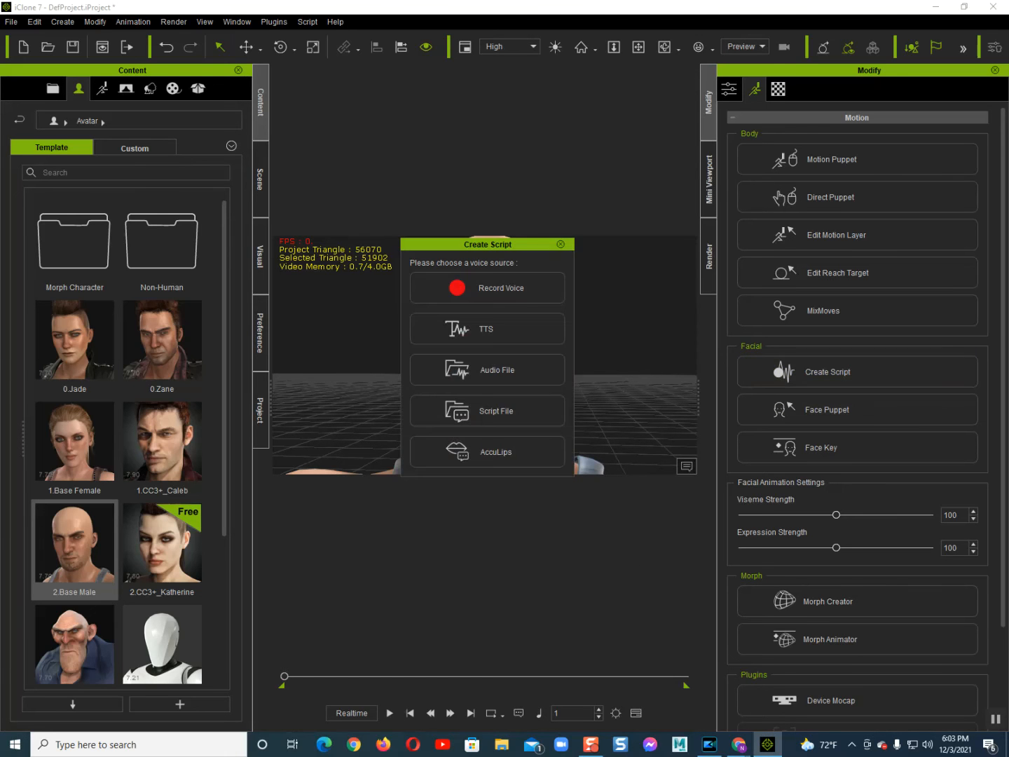
click(487, 369)
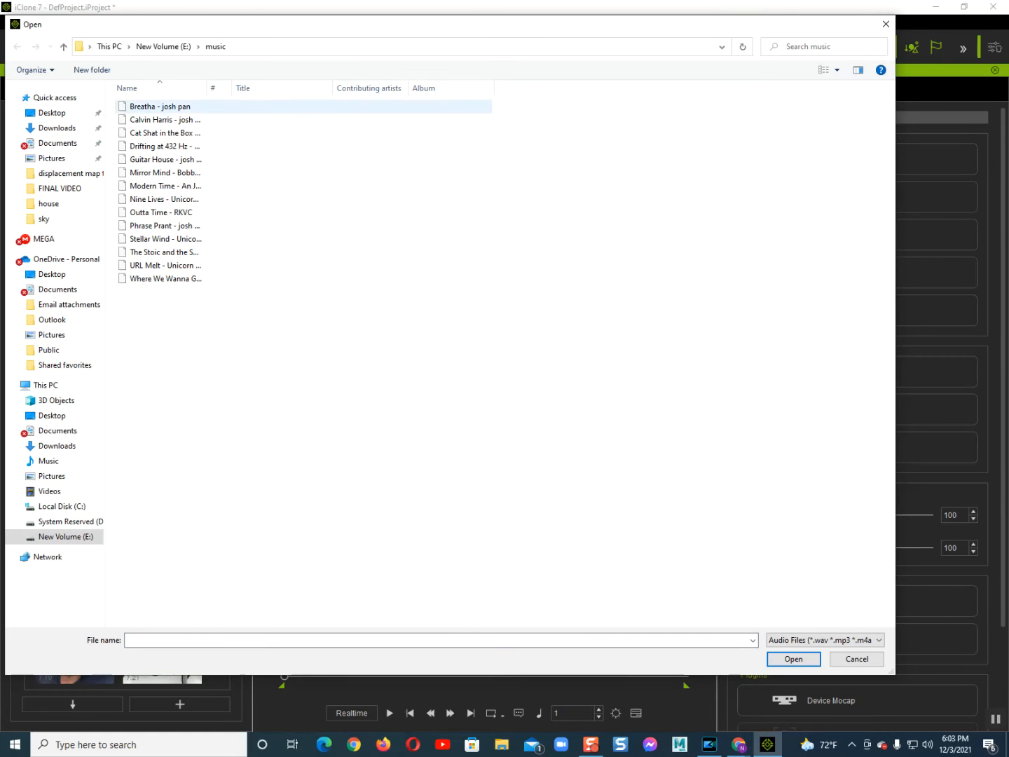
click(886, 24)
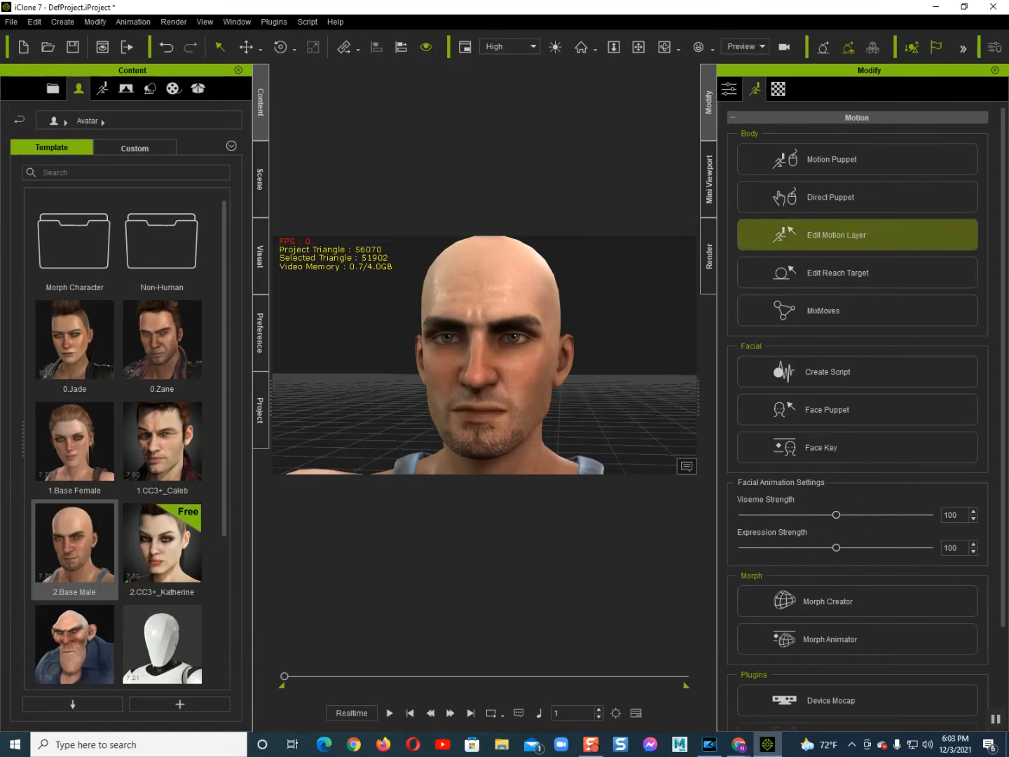
click(857, 371)
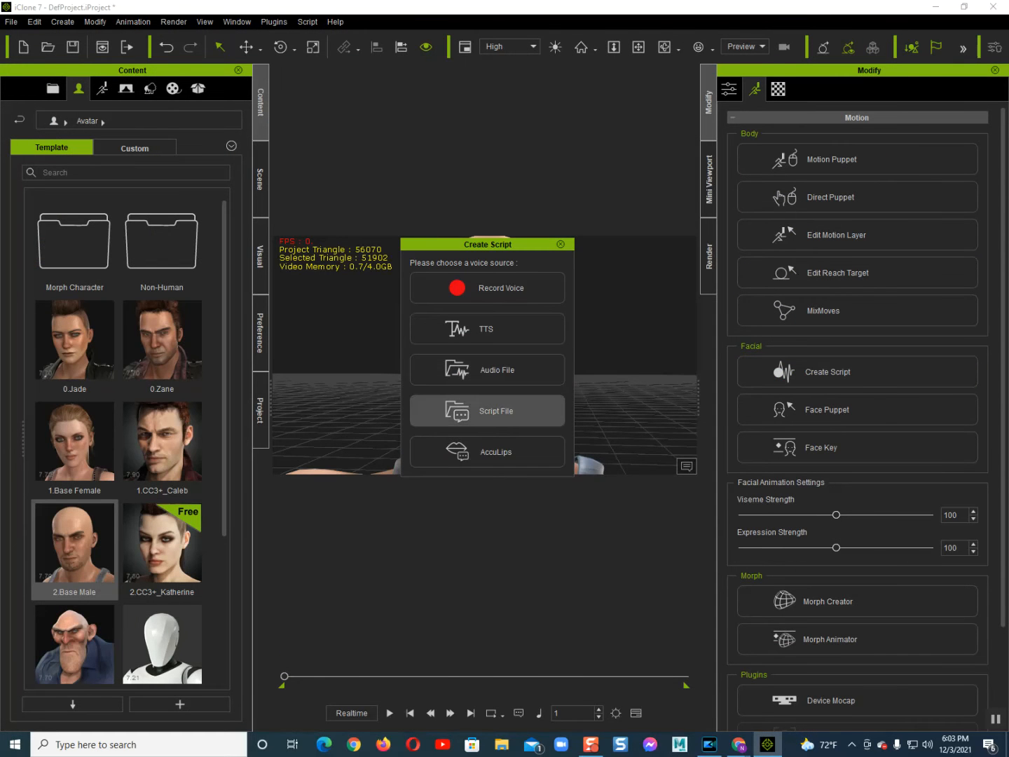
click(487, 412)
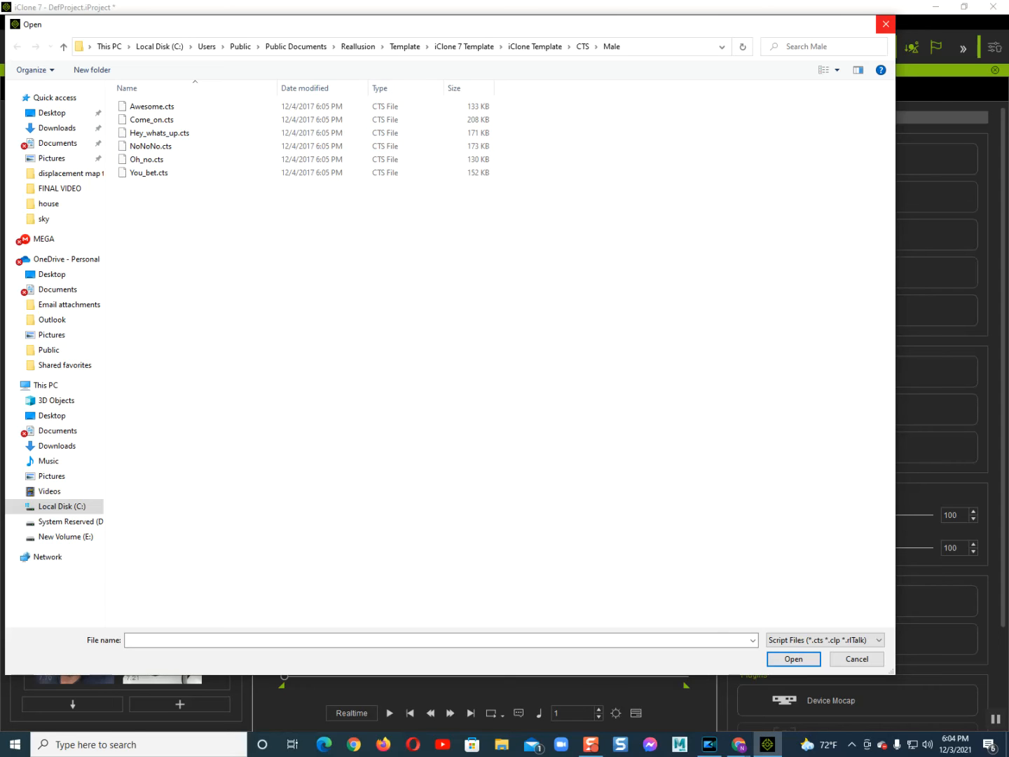
click(885, 24)
Step: Examine the AccuLips editor and its audio file import for the avatar, and cancel without creating a script
click(856, 371)
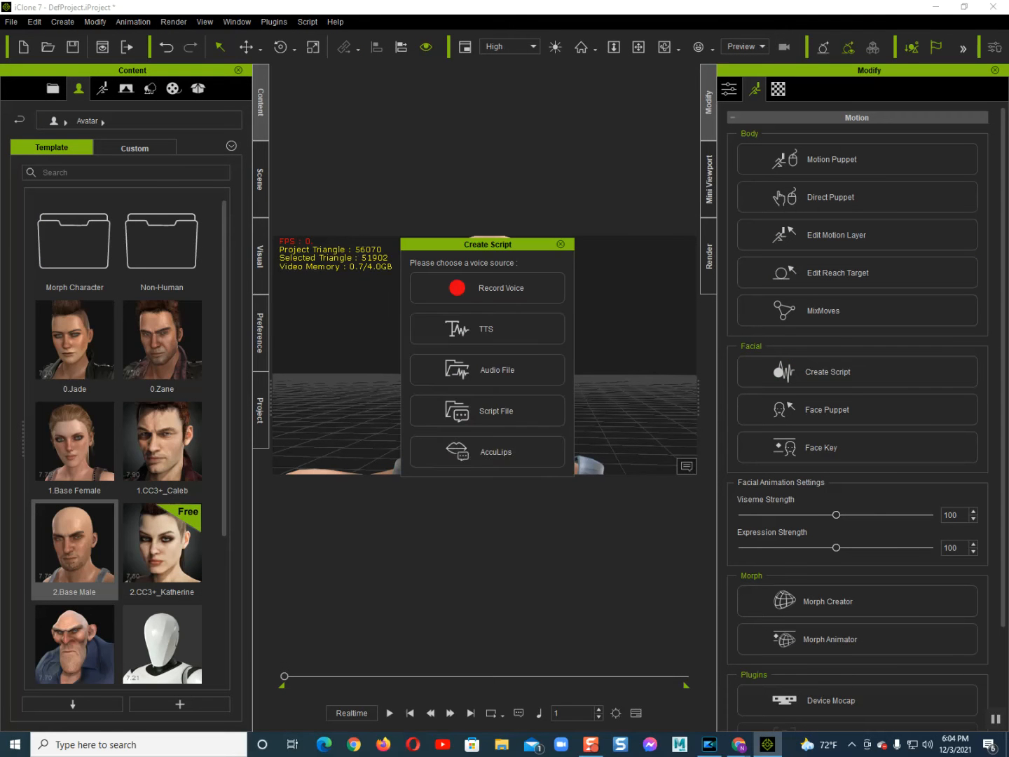
click(490, 452)
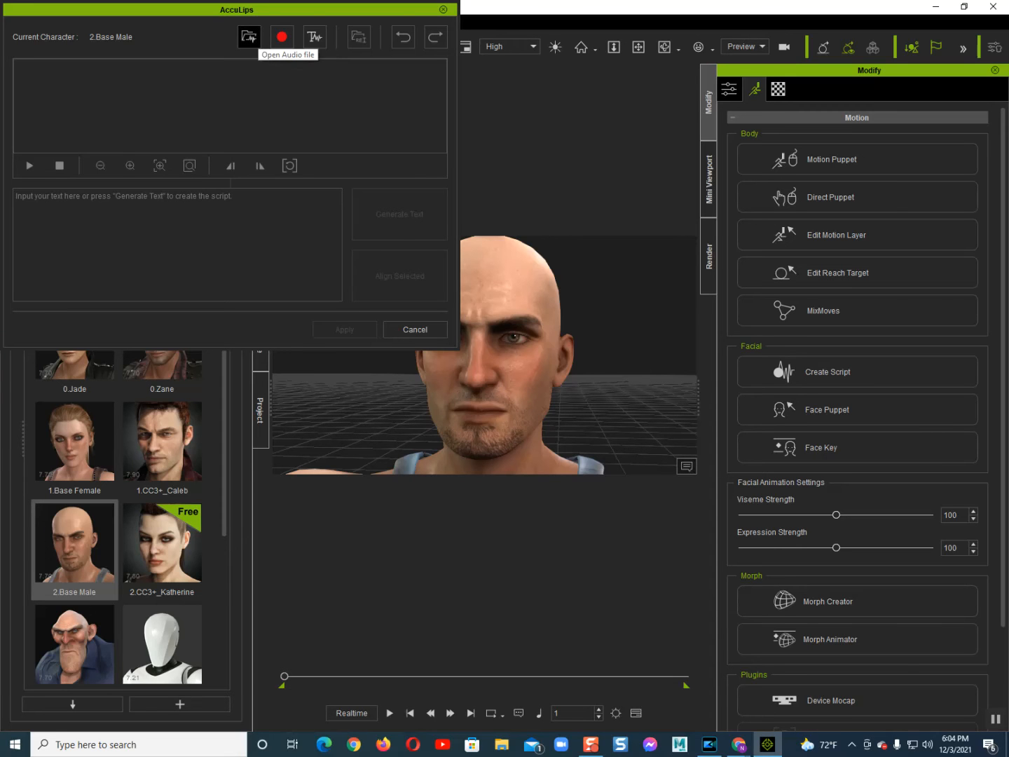
click(250, 36)
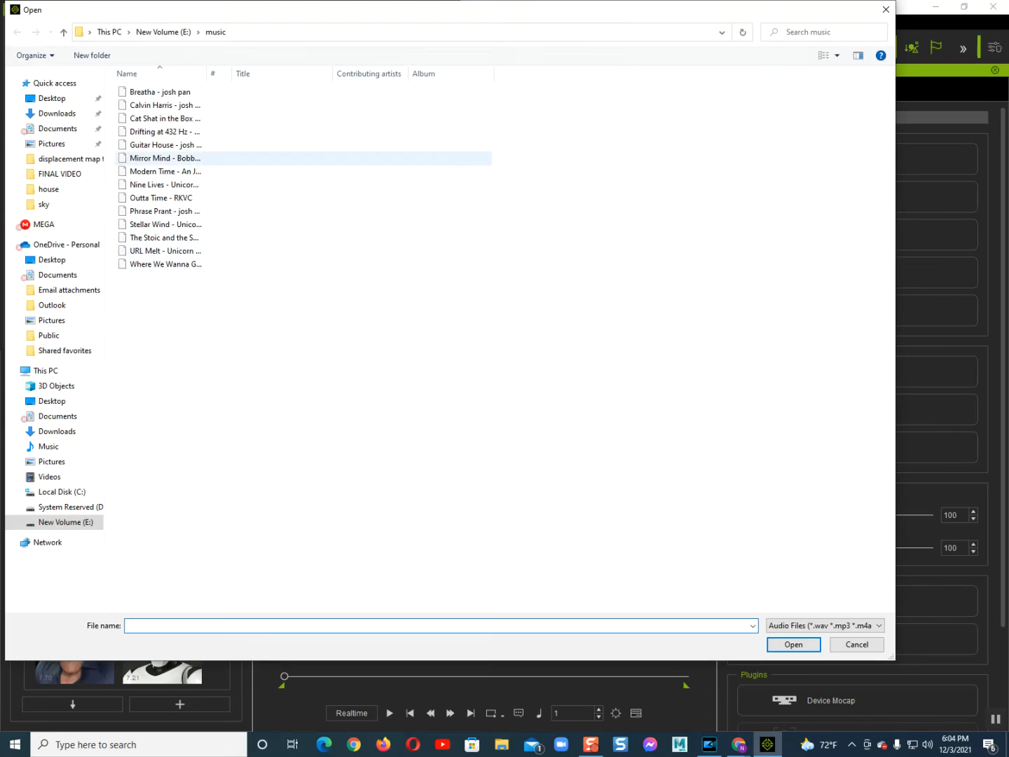
click(887, 9)
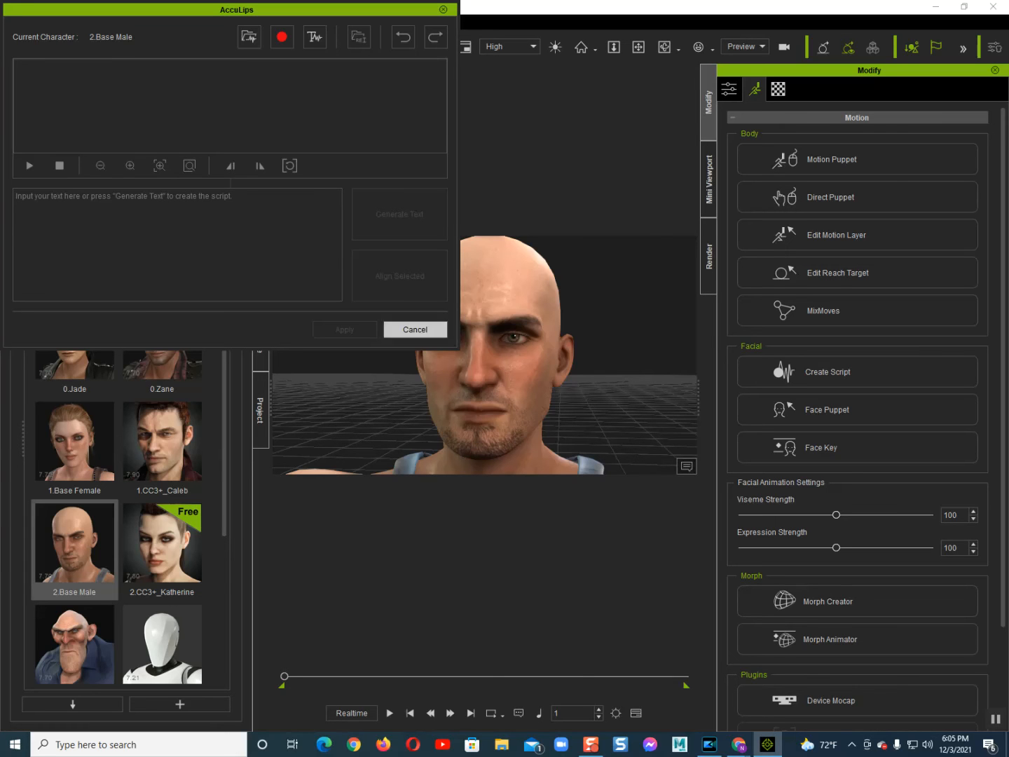
click(415, 329)
Step: Reselect the Base Male avatar and open the Face Puppet for it, placing its window clear of the toolbar
click(528, 372)
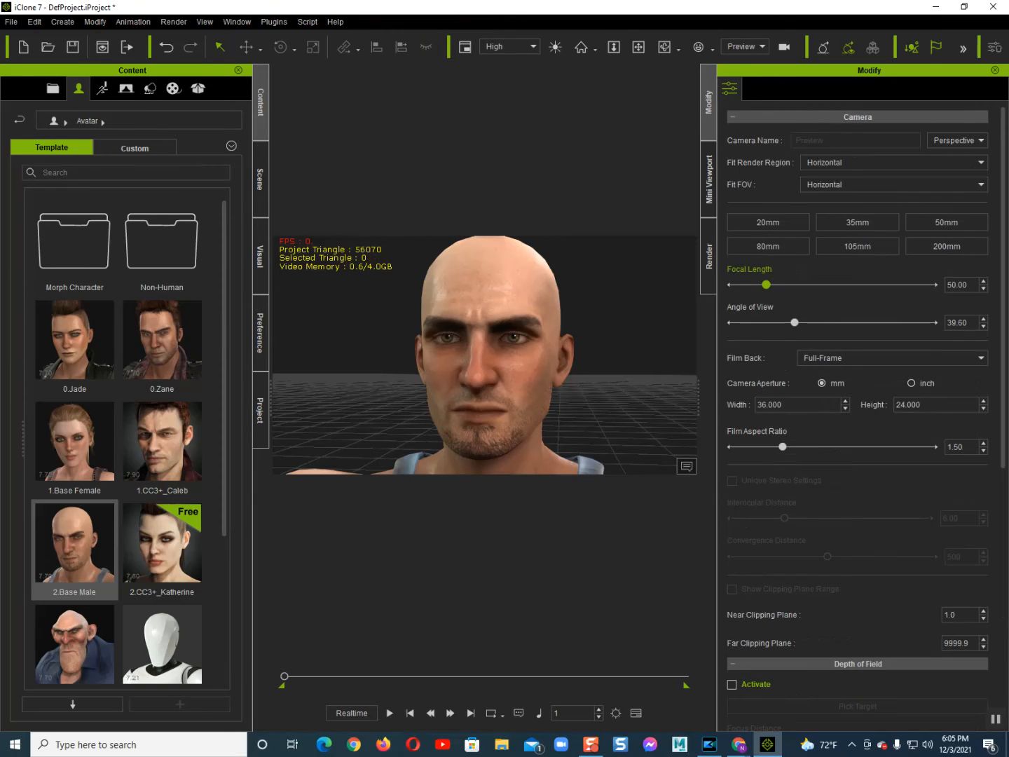
click(522, 372)
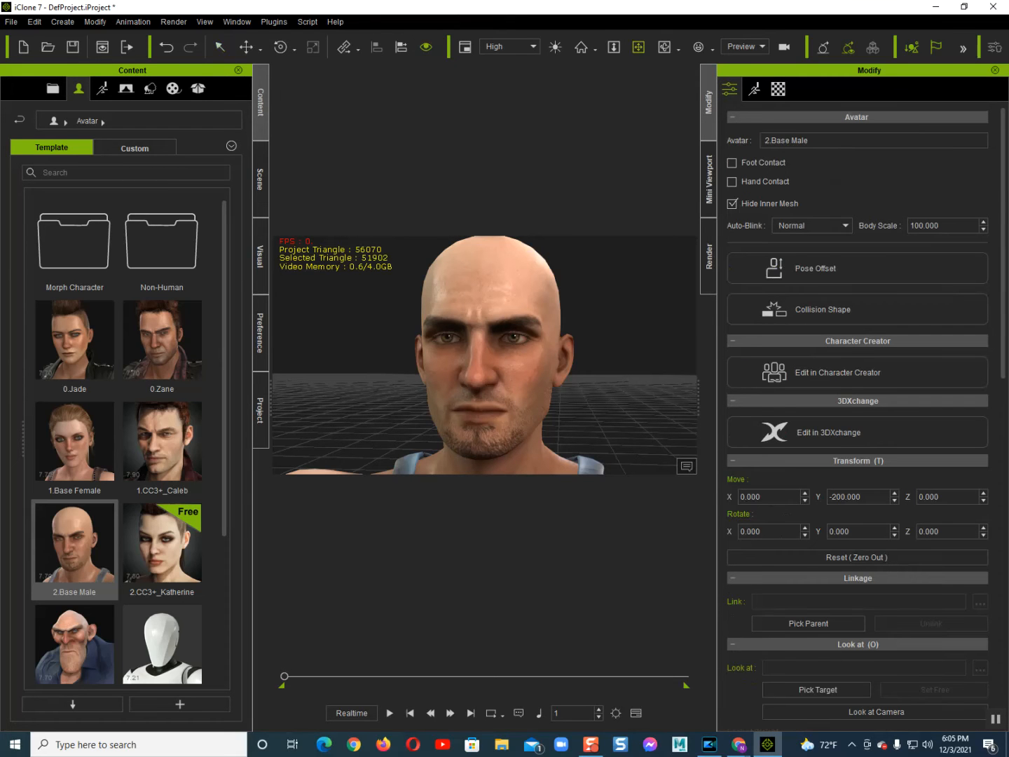
click(754, 88)
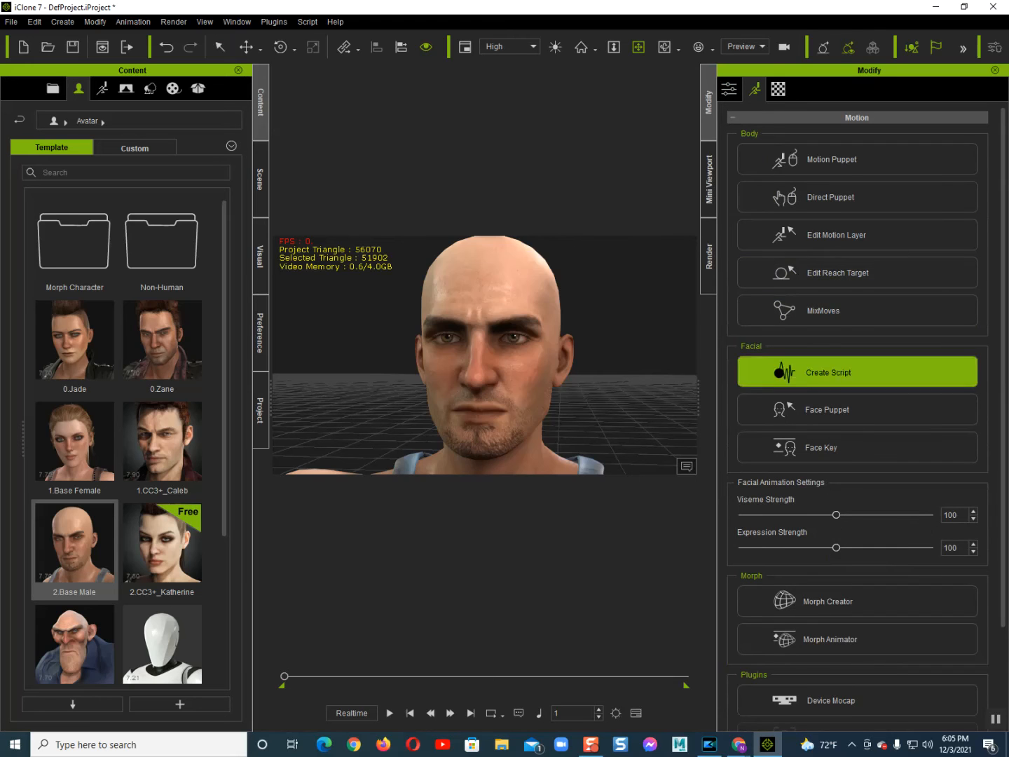
click(827, 372)
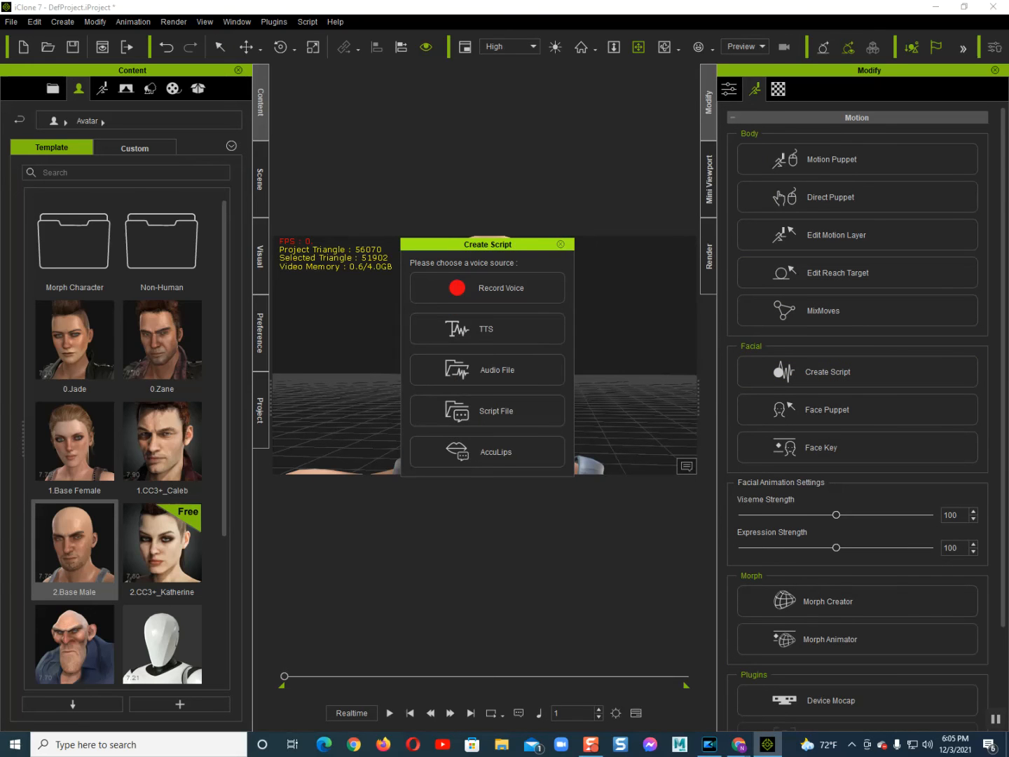
click(561, 245)
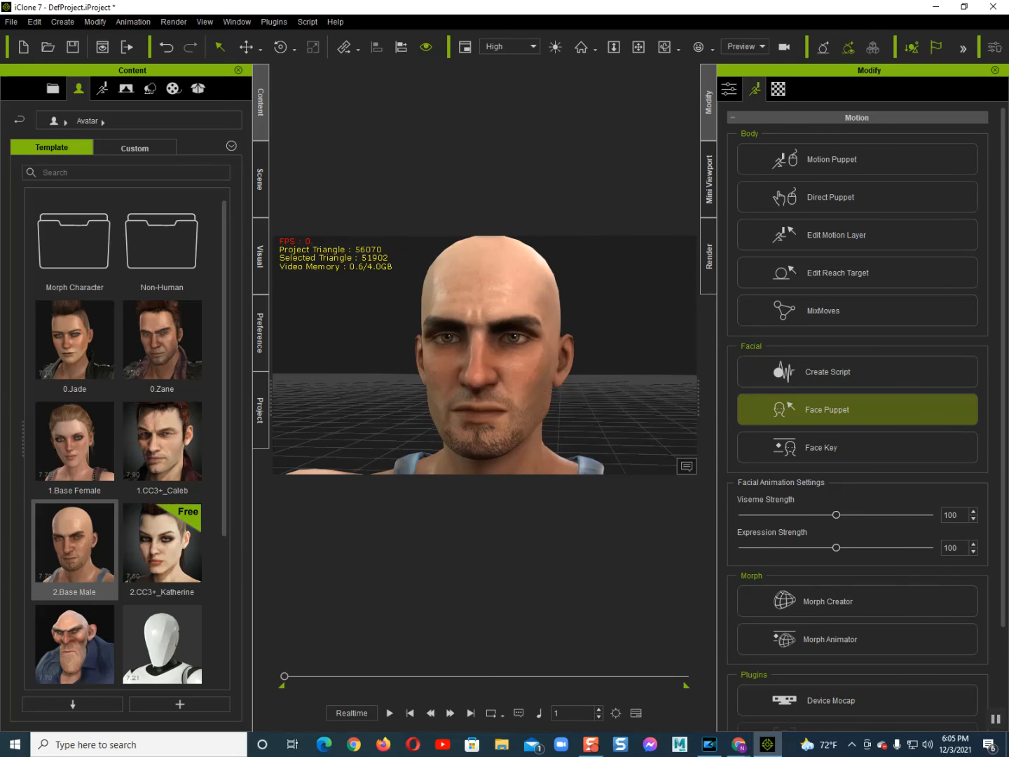
click(857, 409)
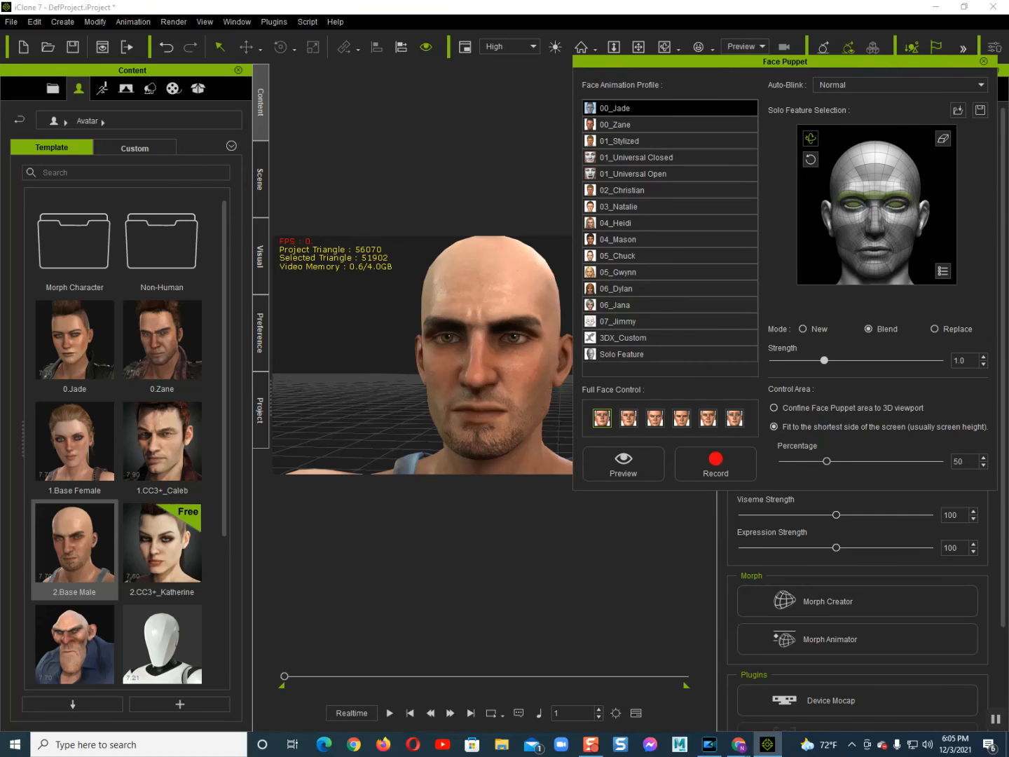
drag(827, 62, 829, 152)
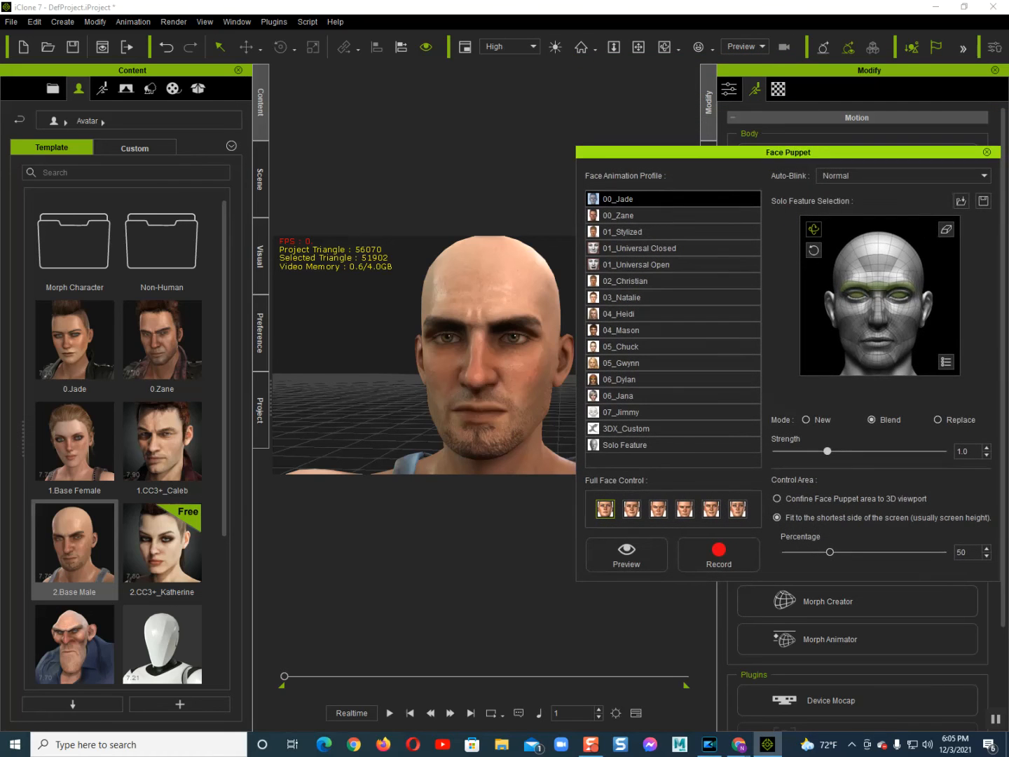
Step: Review the Auto-Blink options in the Face Puppet, leaving the setting at Normal
click(905, 175)
click(899, 198)
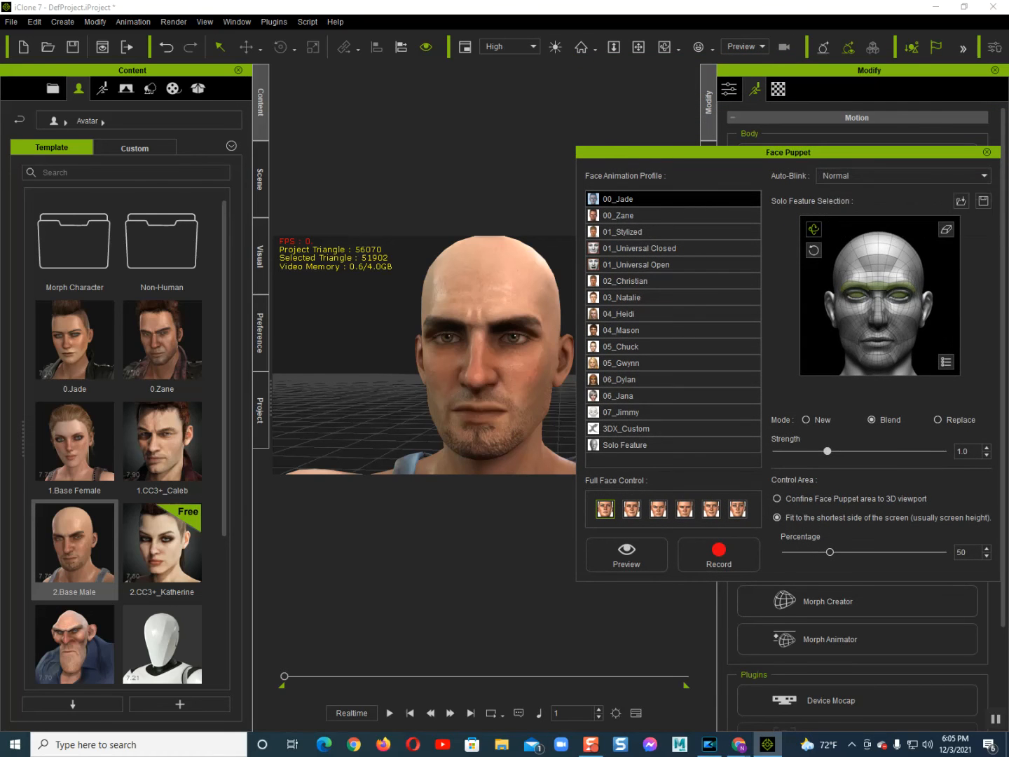
click(904, 176)
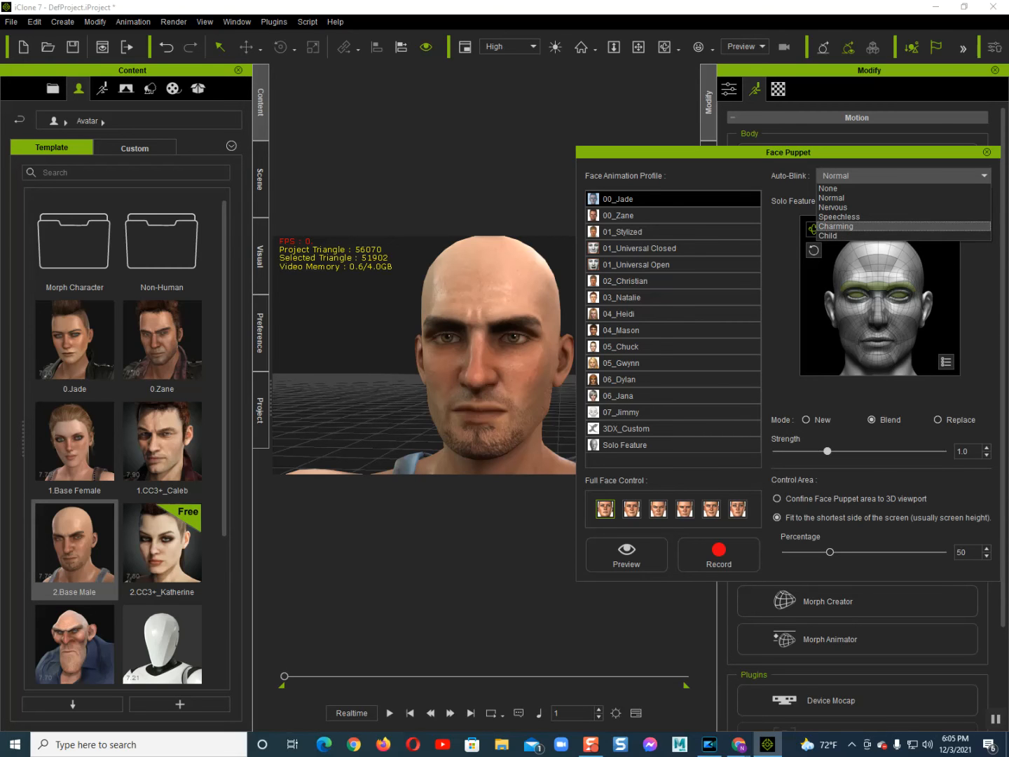
key(Escape)
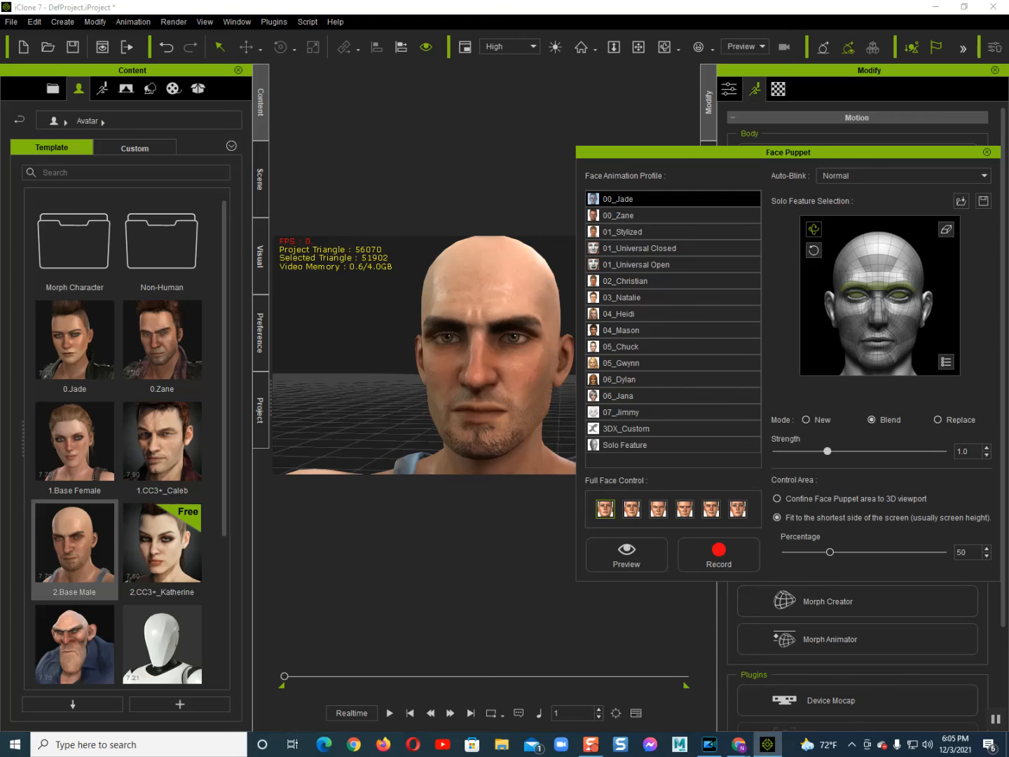
click(984, 176)
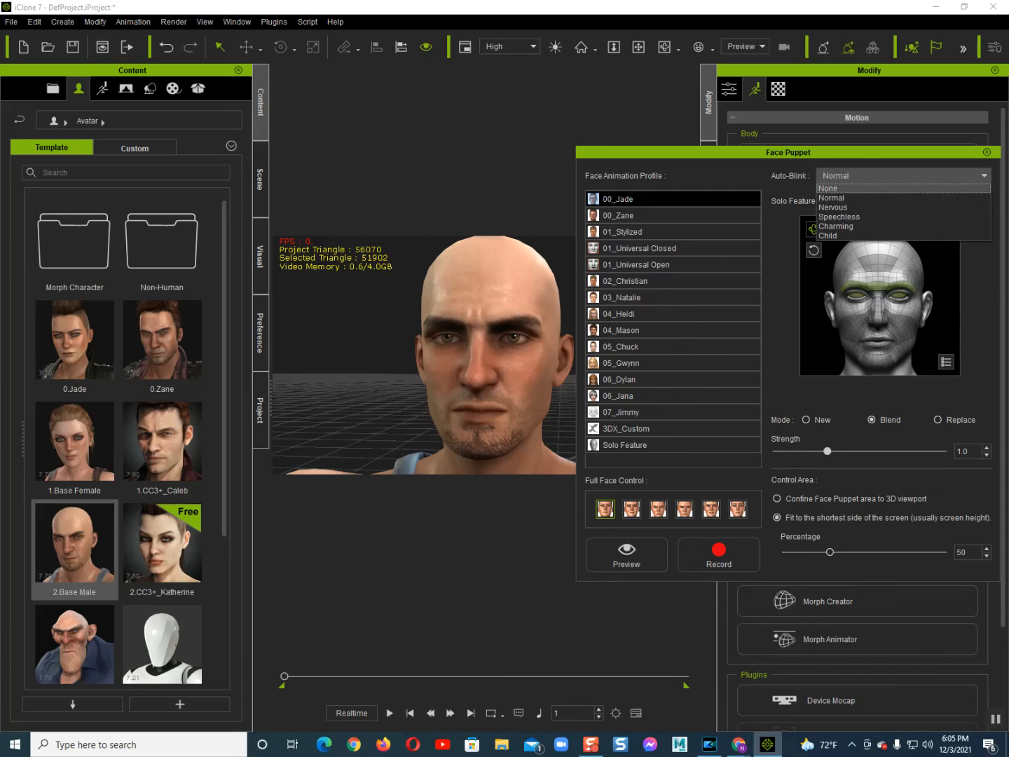
key(Escape)
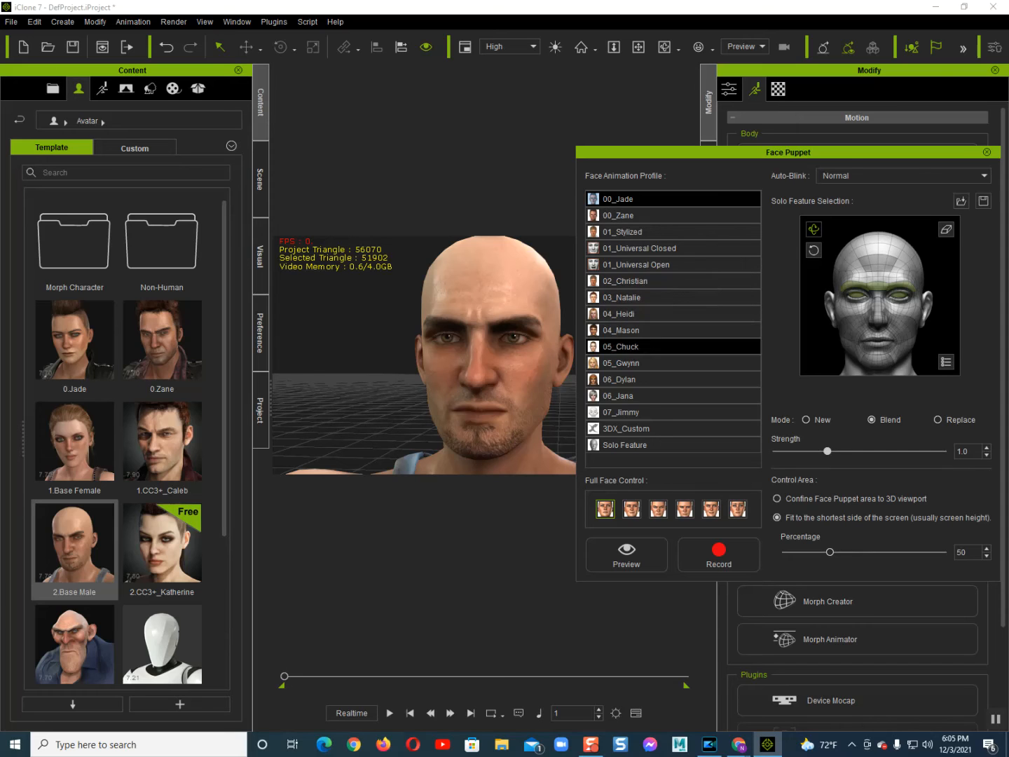
Step: Compare the face animation profiles from 05_Chuck up to 00_Jade, plus 05_Gwynn, and return to 00_Jade
click(659, 347)
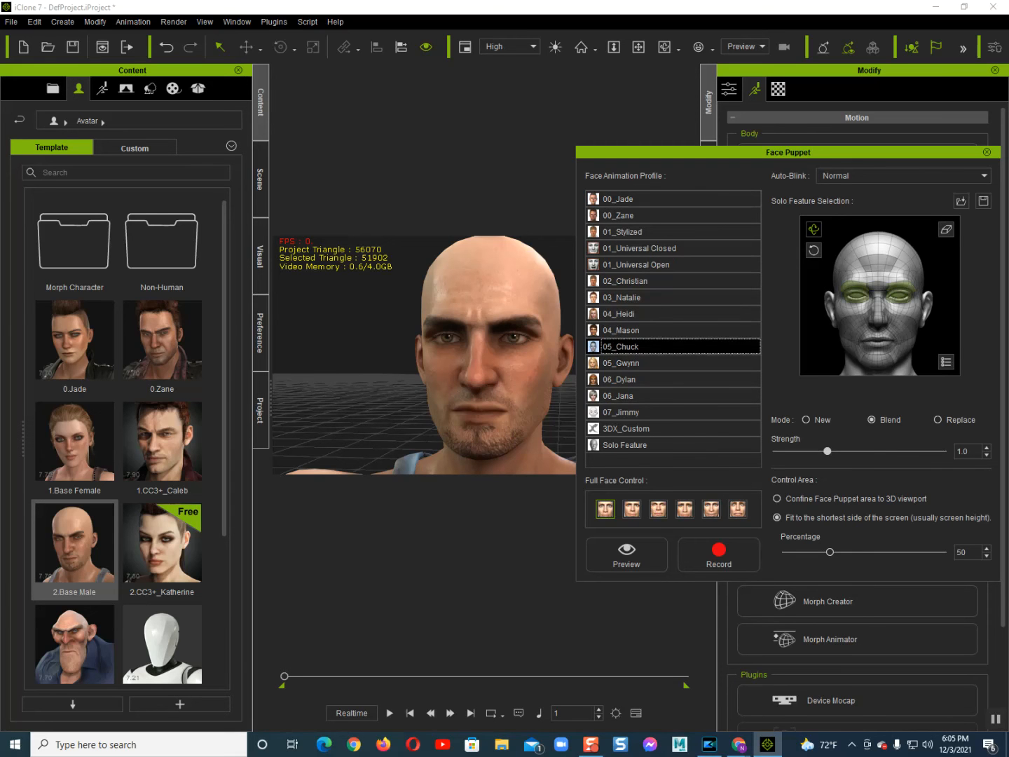
click(659, 330)
click(659, 314)
click(659, 297)
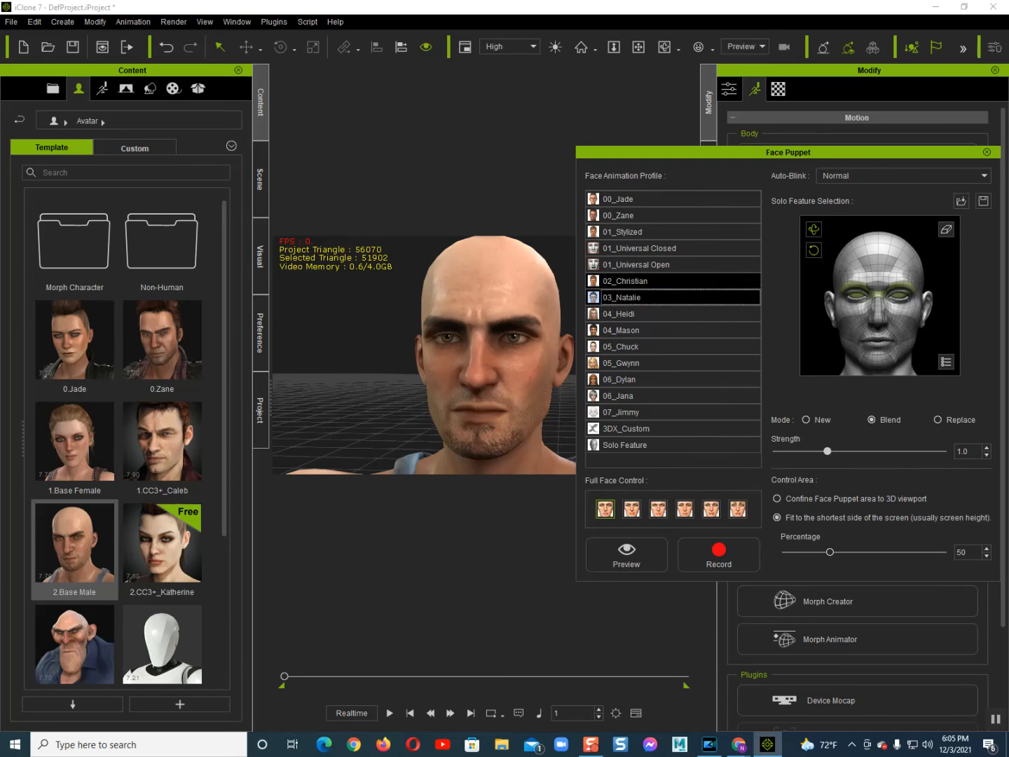
click(659, 280)
click(659, 265)
click(659, 248)
click(659, 232)
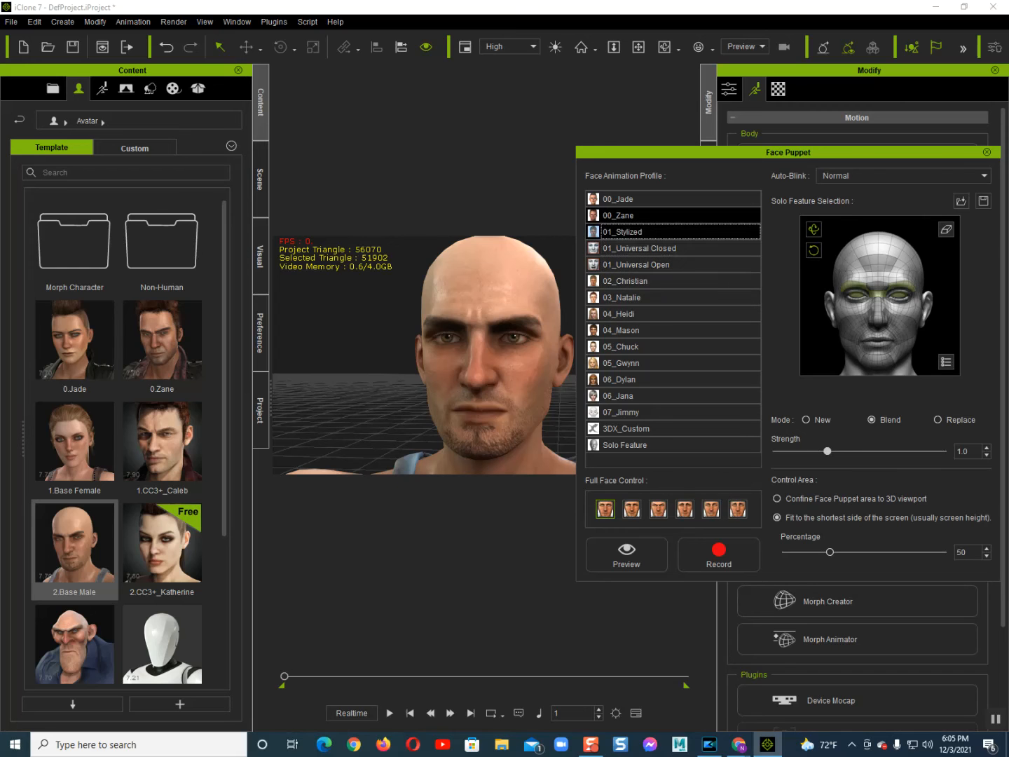
click(659, 215)
click(659, 198)
click(659, 363)
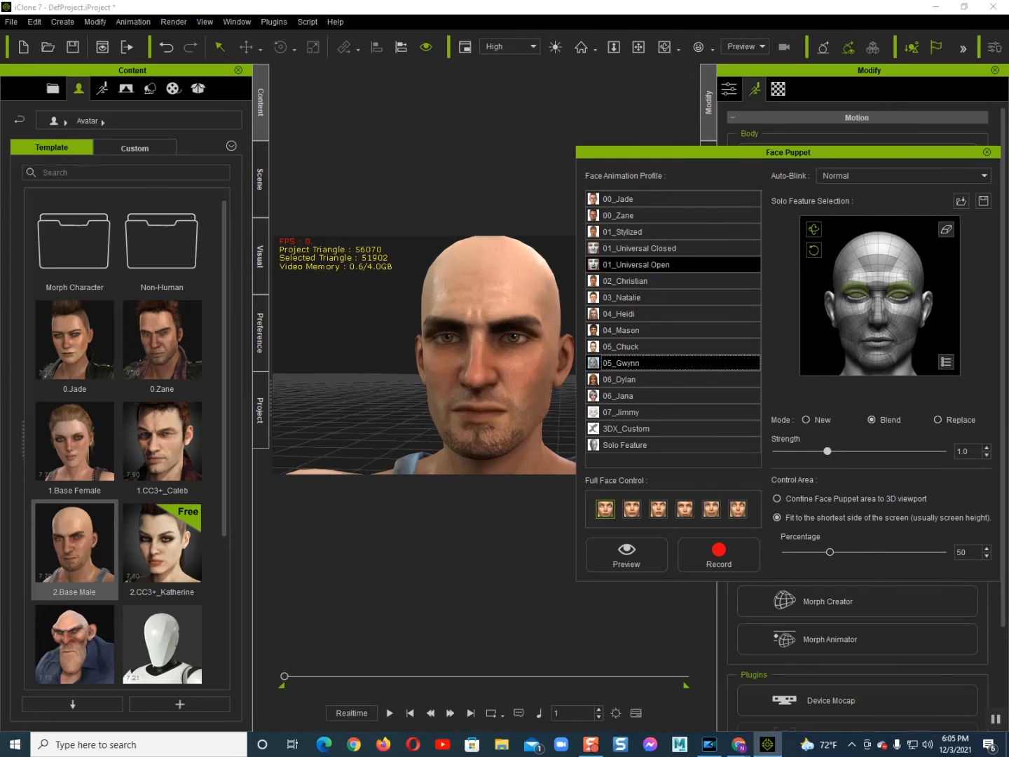
click(659, 199)
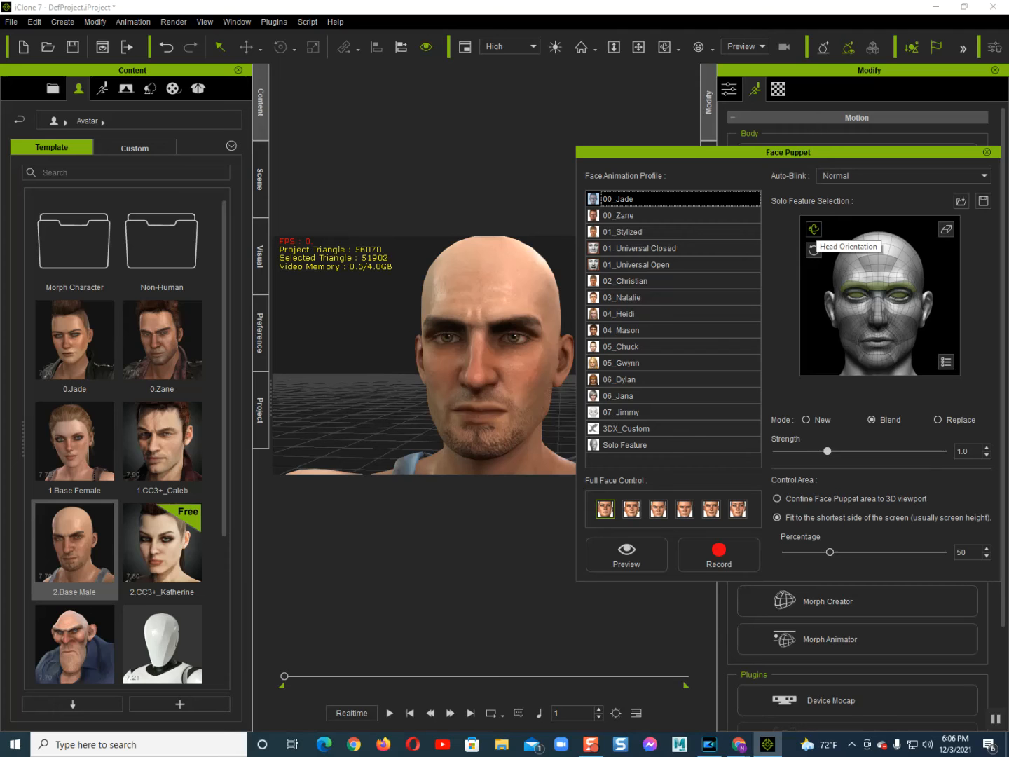
Step: Clear the solo feature selection and preview the head puppeting with only head orientation, and again with head tilt enabled
click(946, 229)
click(814, 230)
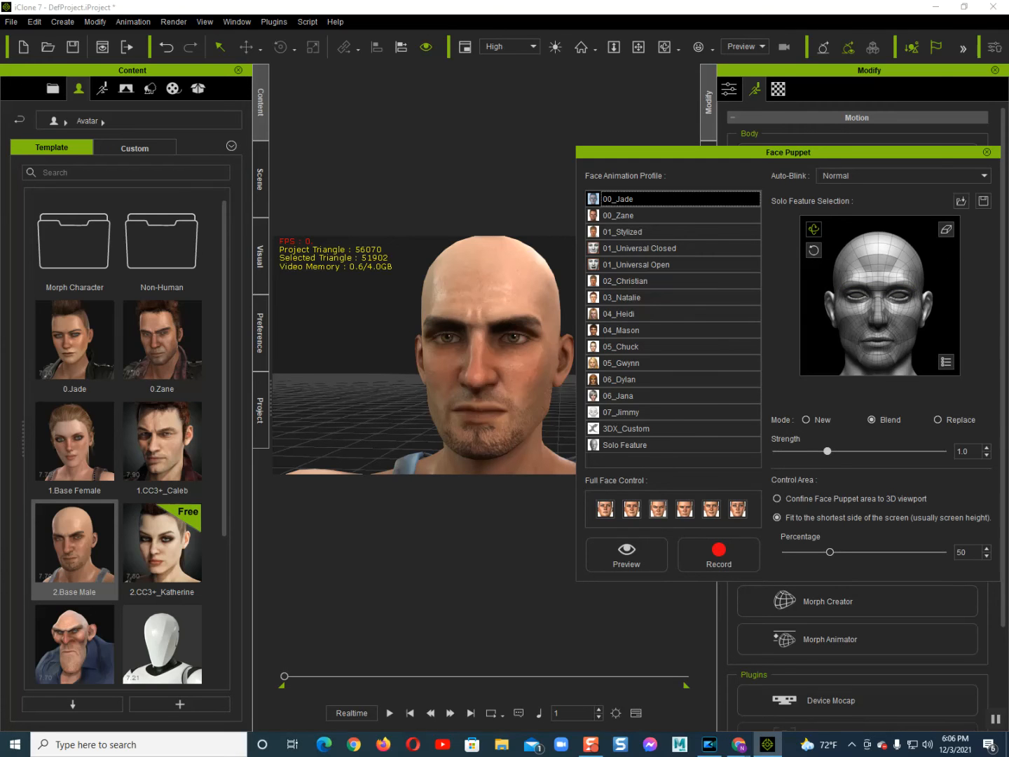
click(628, 553)
key(space)
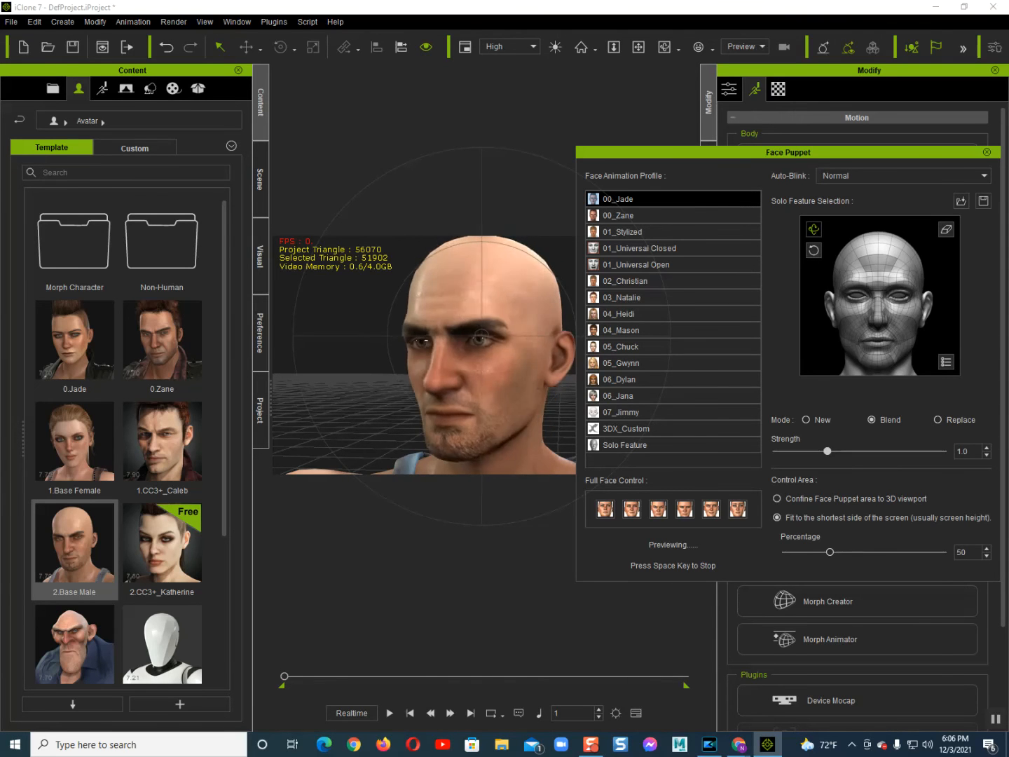
key(space)
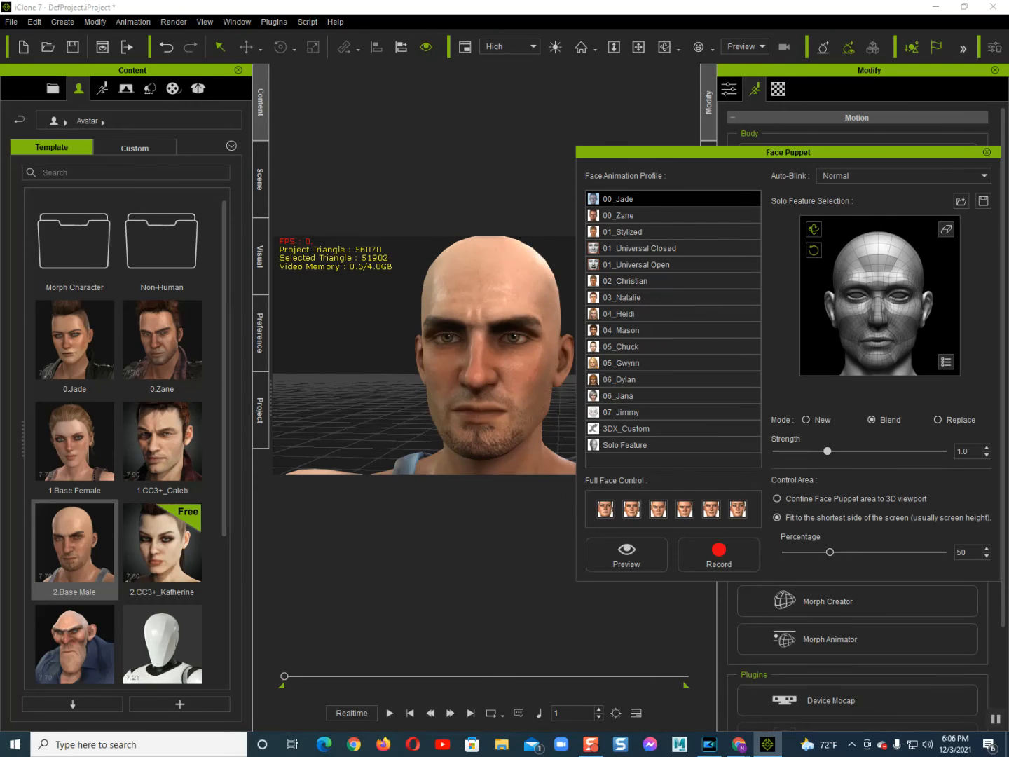
click(627, 552)
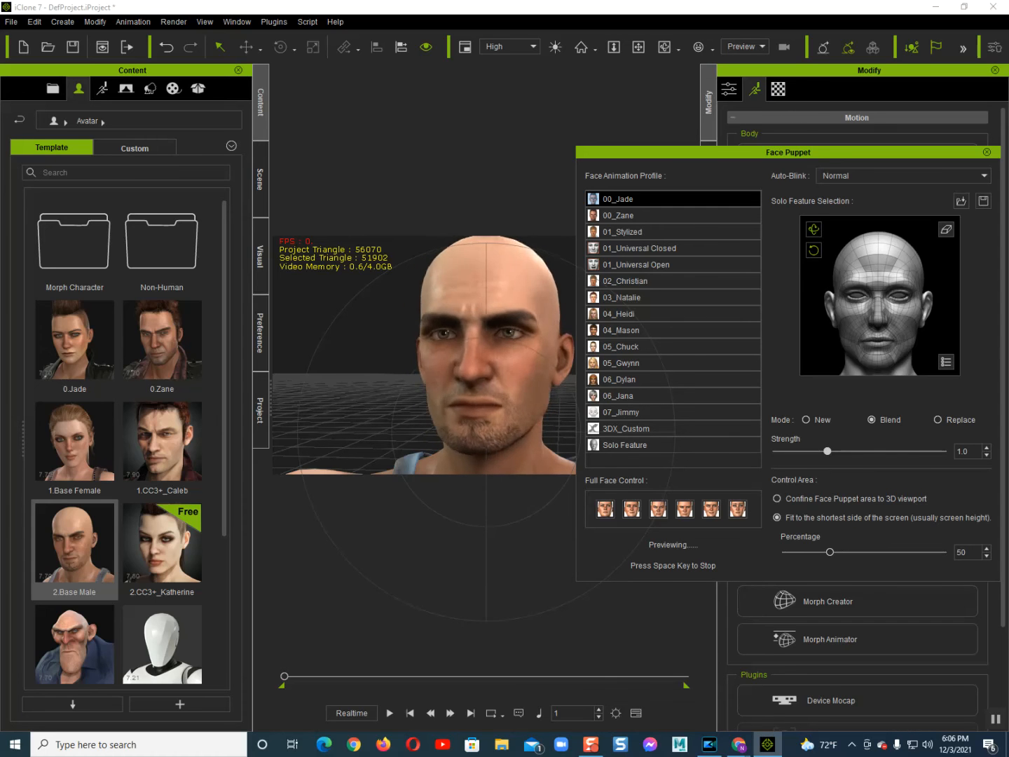
key(space)
Step: Turn off both head movement controls and select only the mouth as the solo feature
click(814, 249)
click(814, 229)
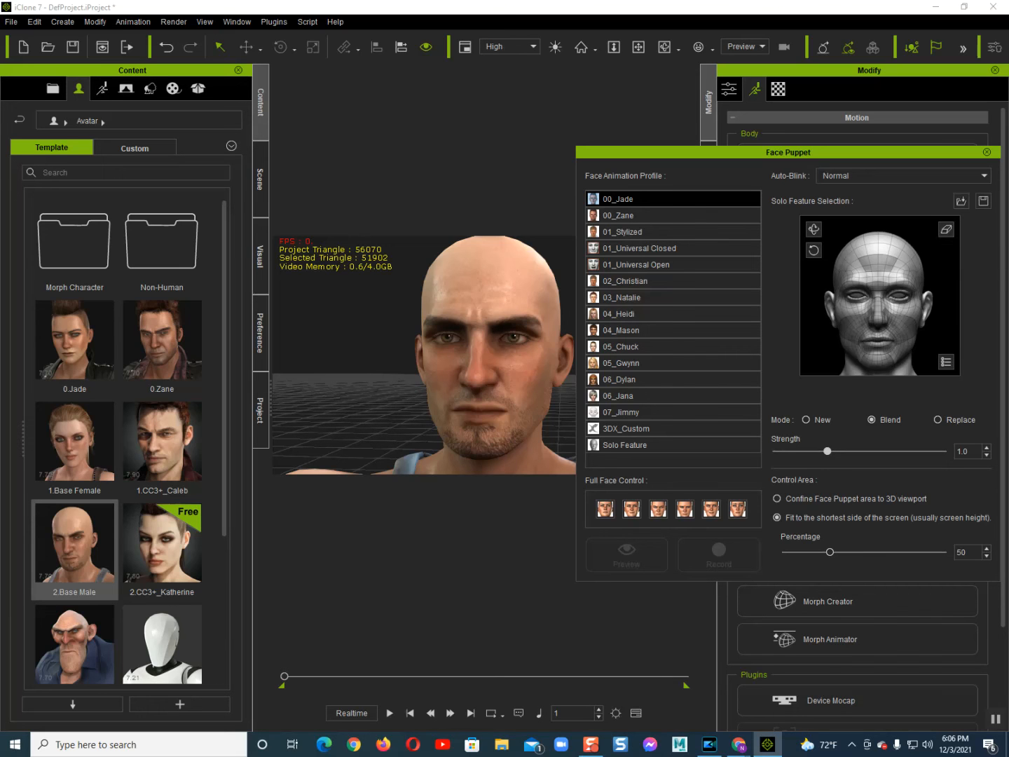
click(878, 294)
click(879, 295)
click(877, 343)
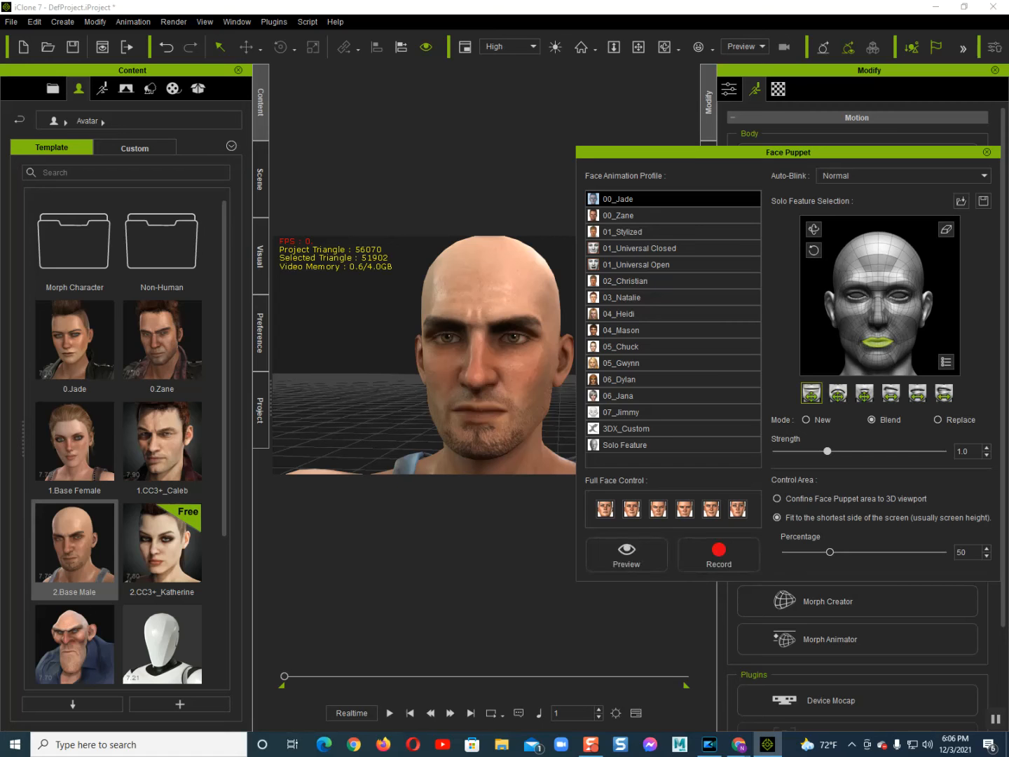
Step: Preview the mouth puppeting on the avatar and stop the preview
click(626, 554)
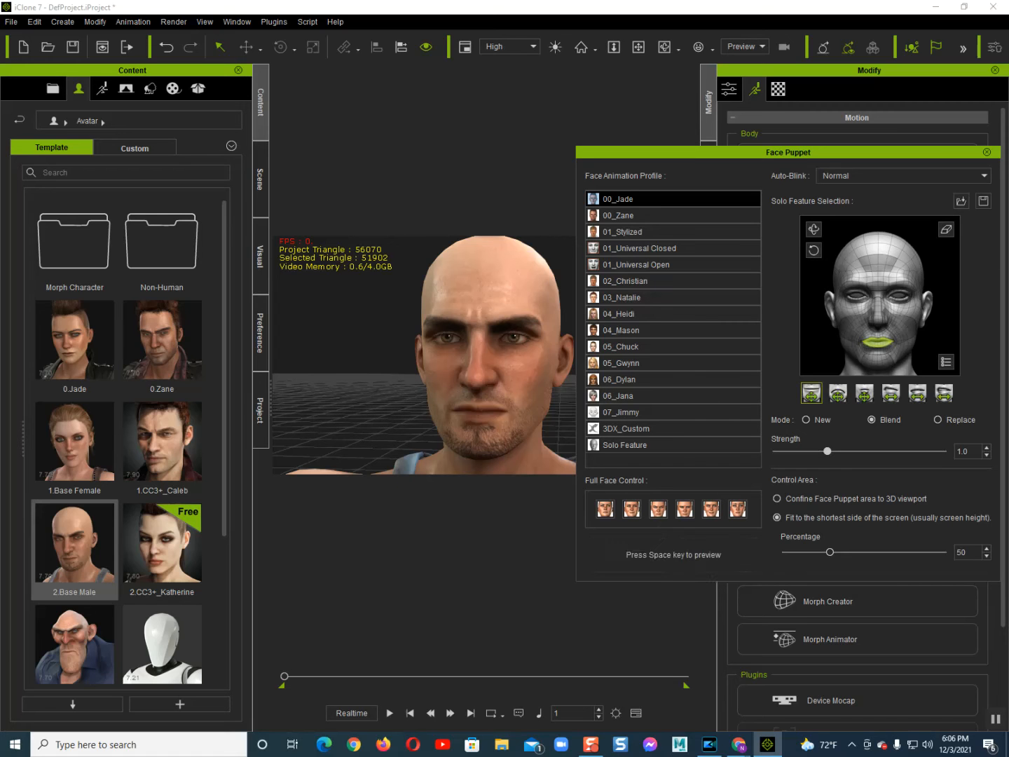
key(space)
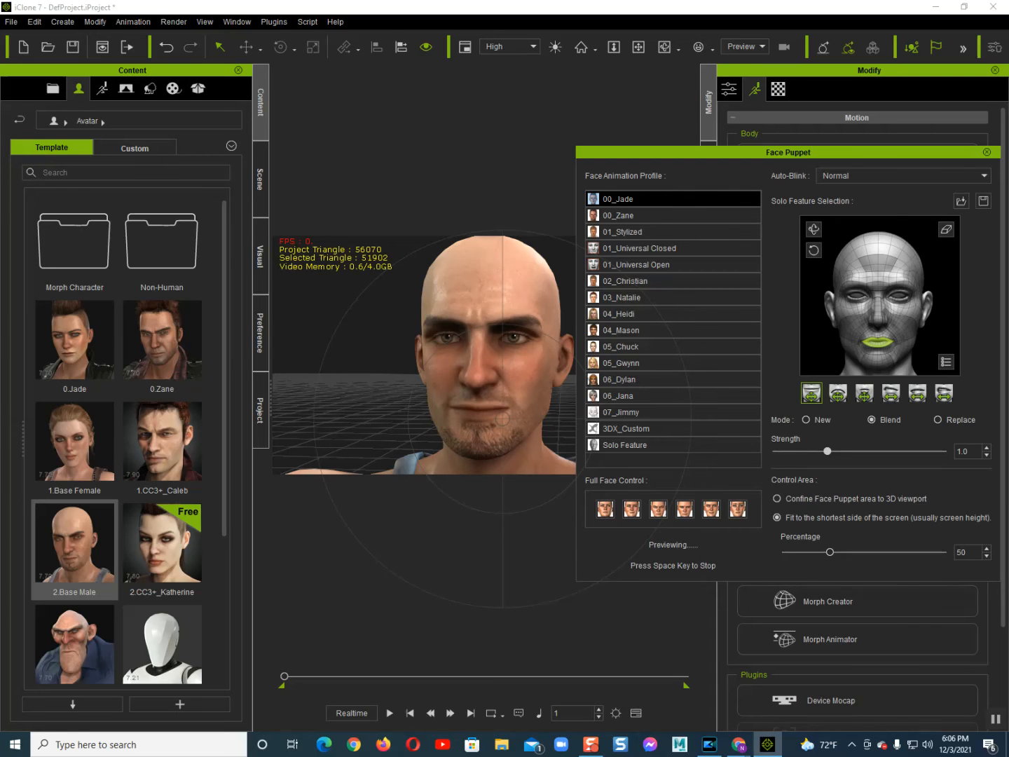
key(space)
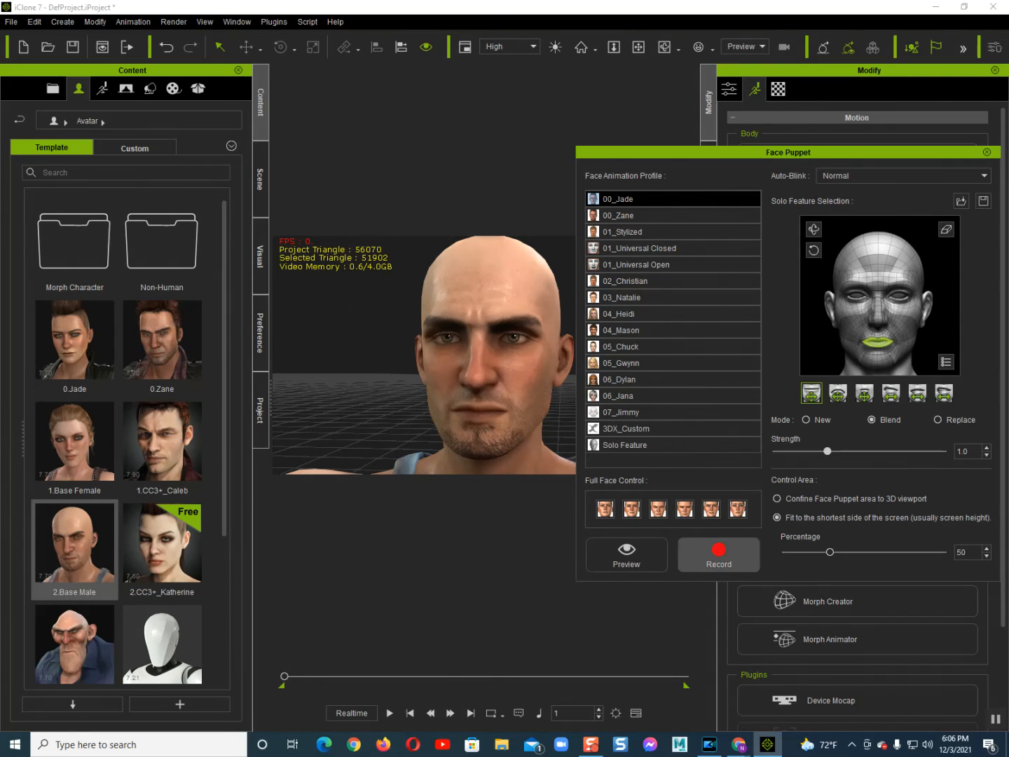
Step: Record mouth puppeting on the avatar in Blend mode, play the recording back from the first frame, and return to the start
click(718, 552)
key(space)
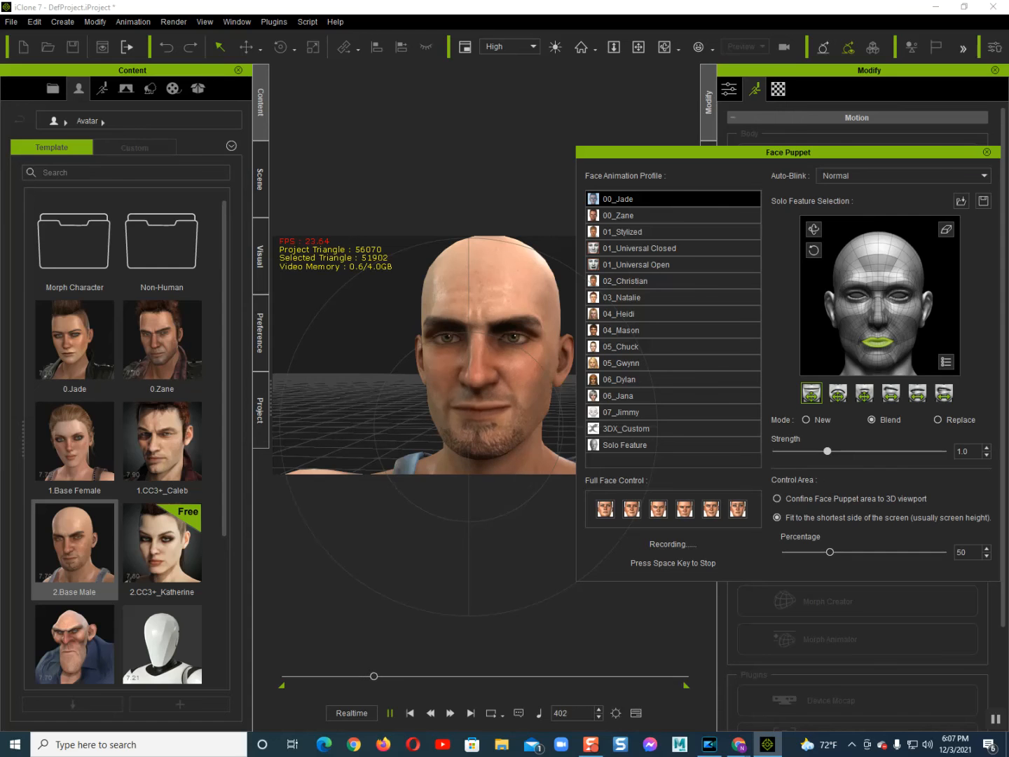
key(space)
click(409, 713)
click(389, 713)
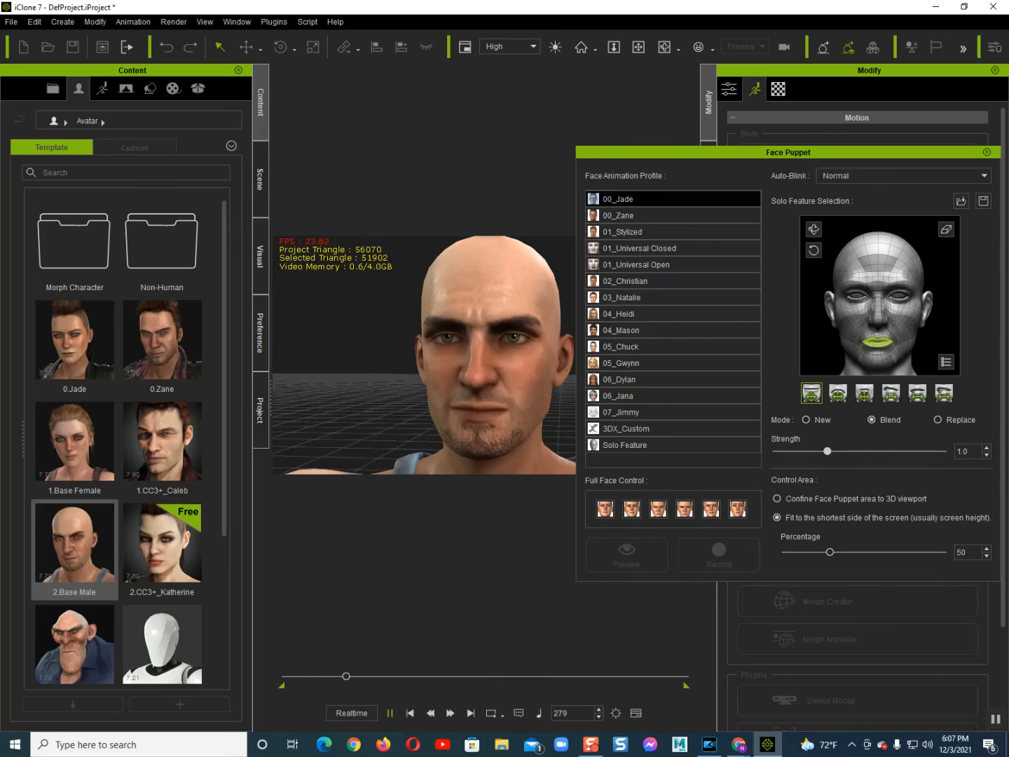
click(410, 714)
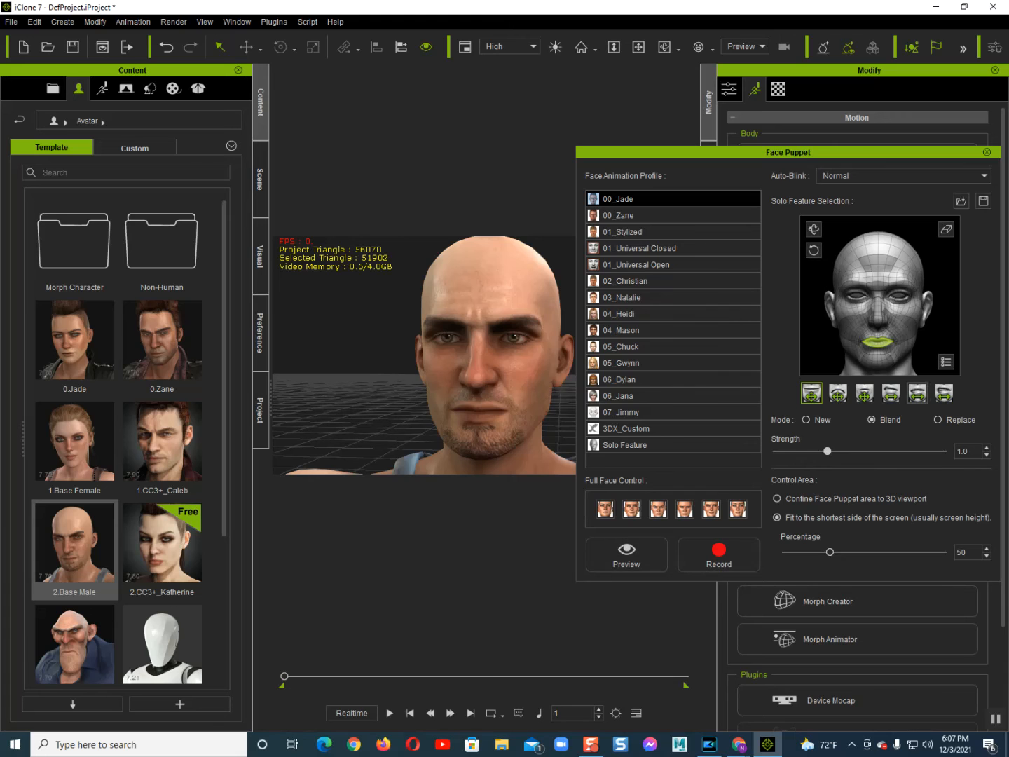
Step: Close and reopen Face Puppet for the avatar, and deselect the mouth as the solo feature
click(728, 152)
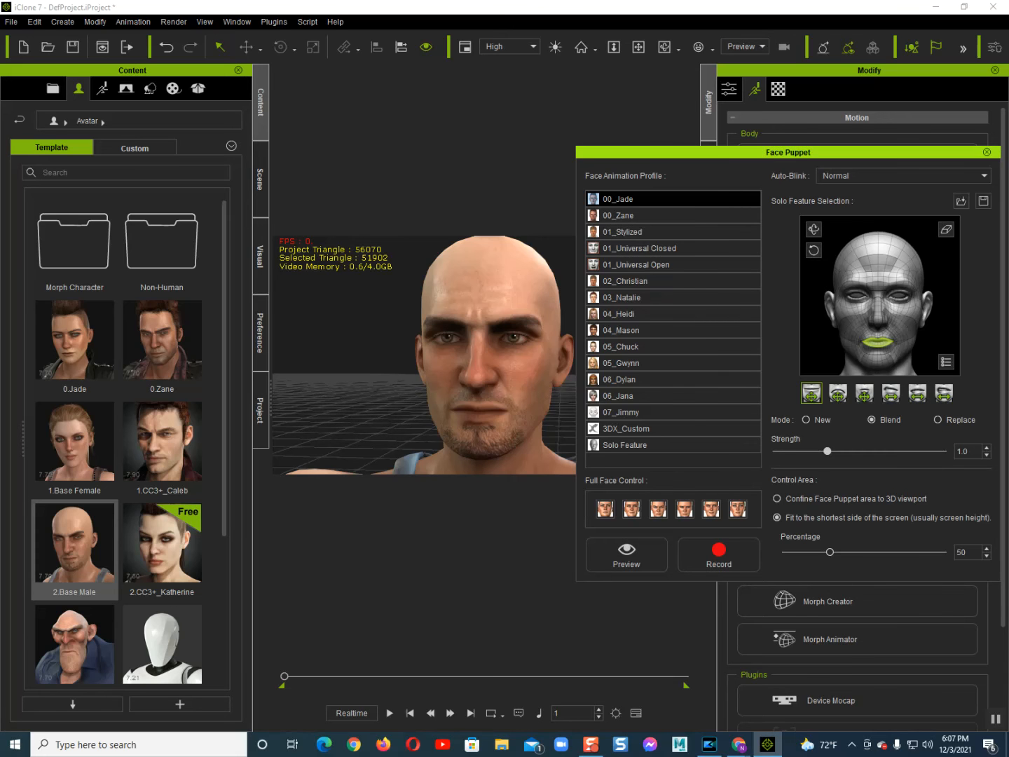
click(987, 152)
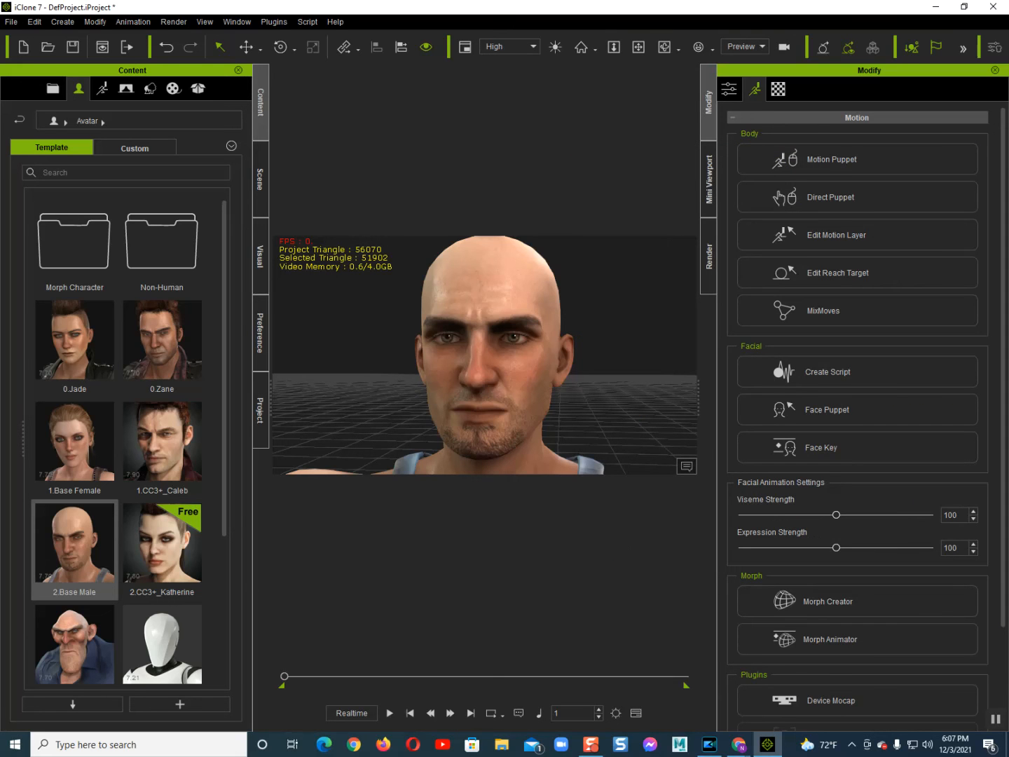
right_click(506, 349)
click(561, 529)
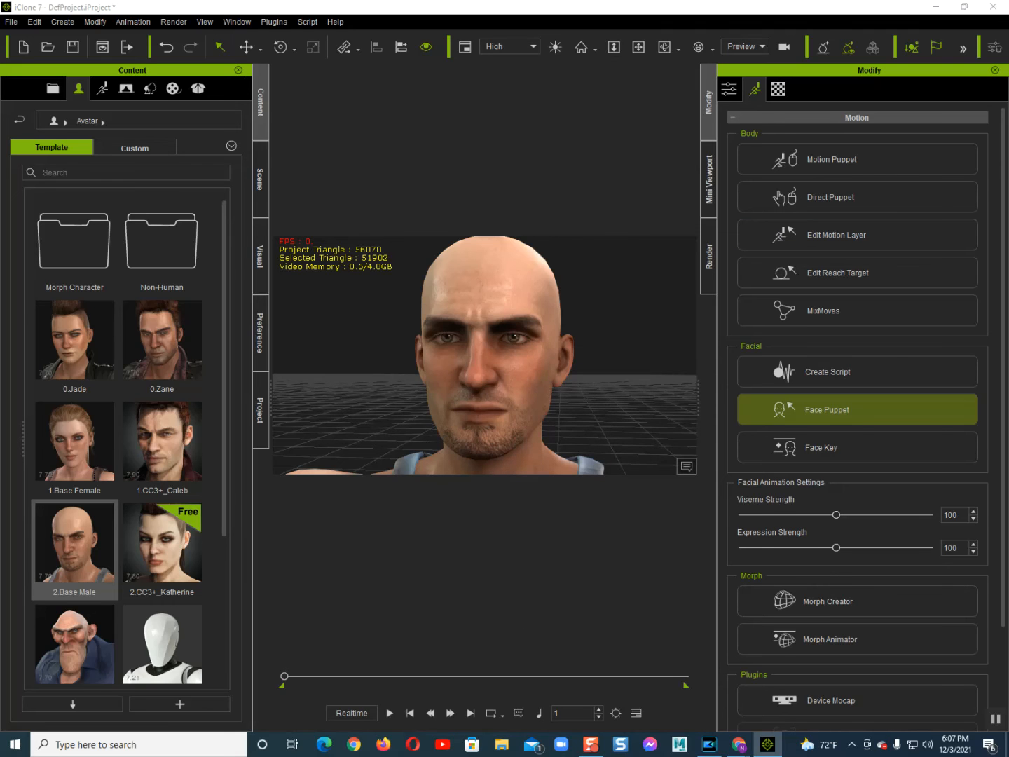
click(826, 409)
click(877, 342)
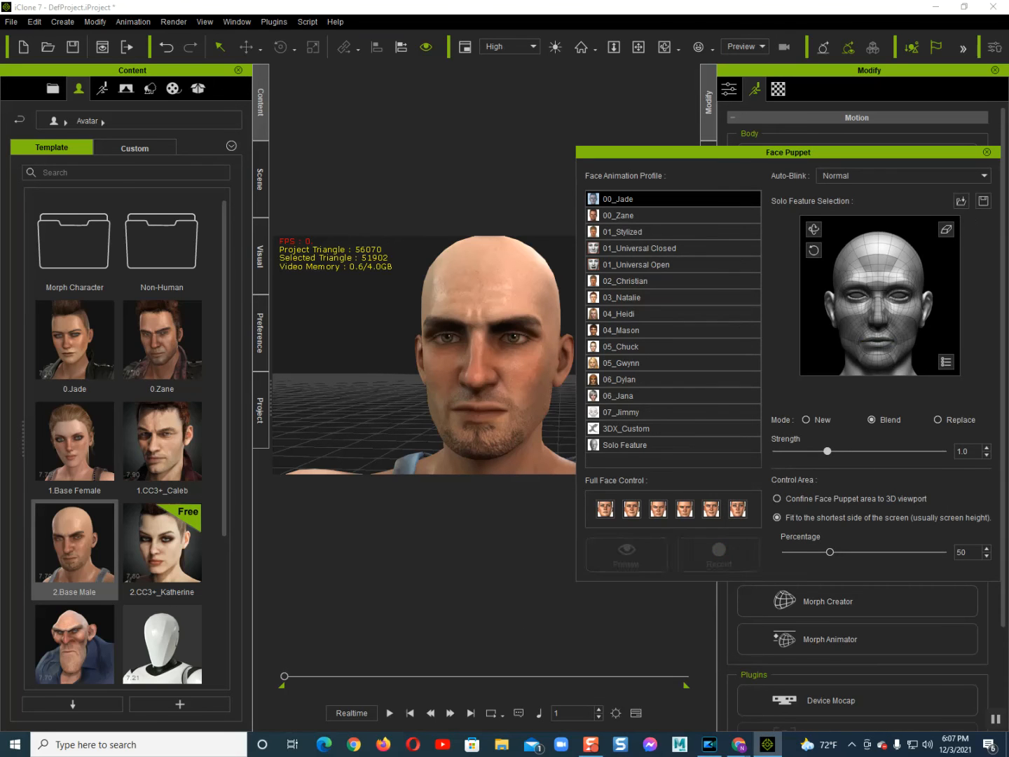
Step: Leave the cheeks deselected, select the eyes as the solo feature, and preview the eye puppeting
click(854, 330)
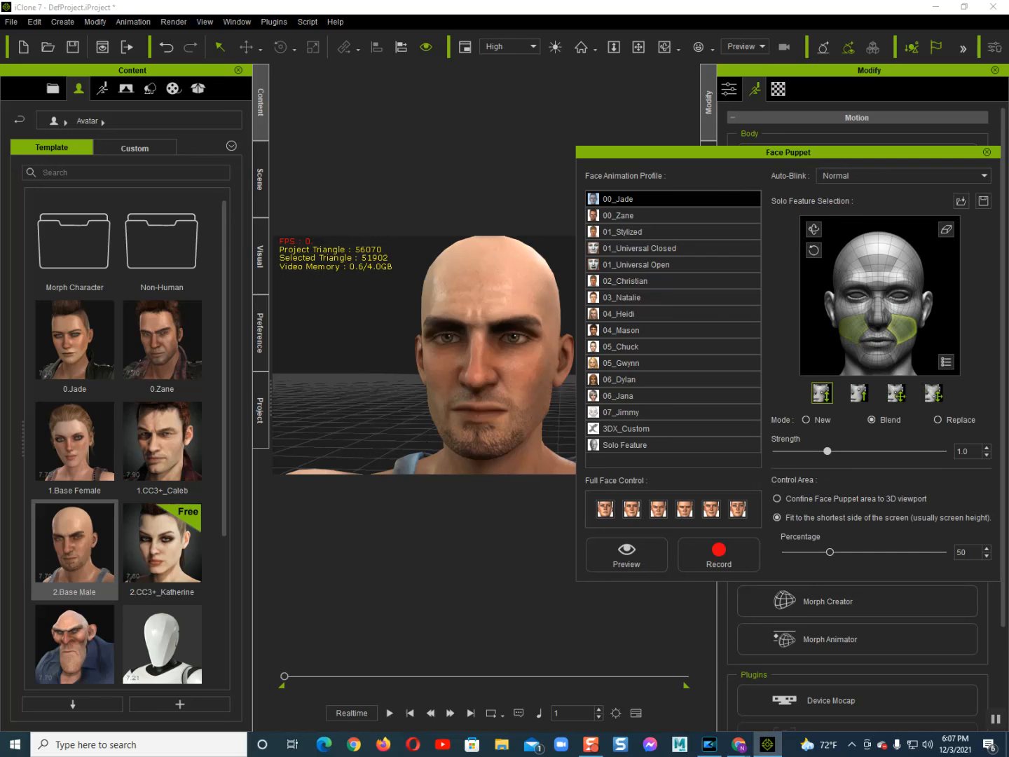
click(854, 330)
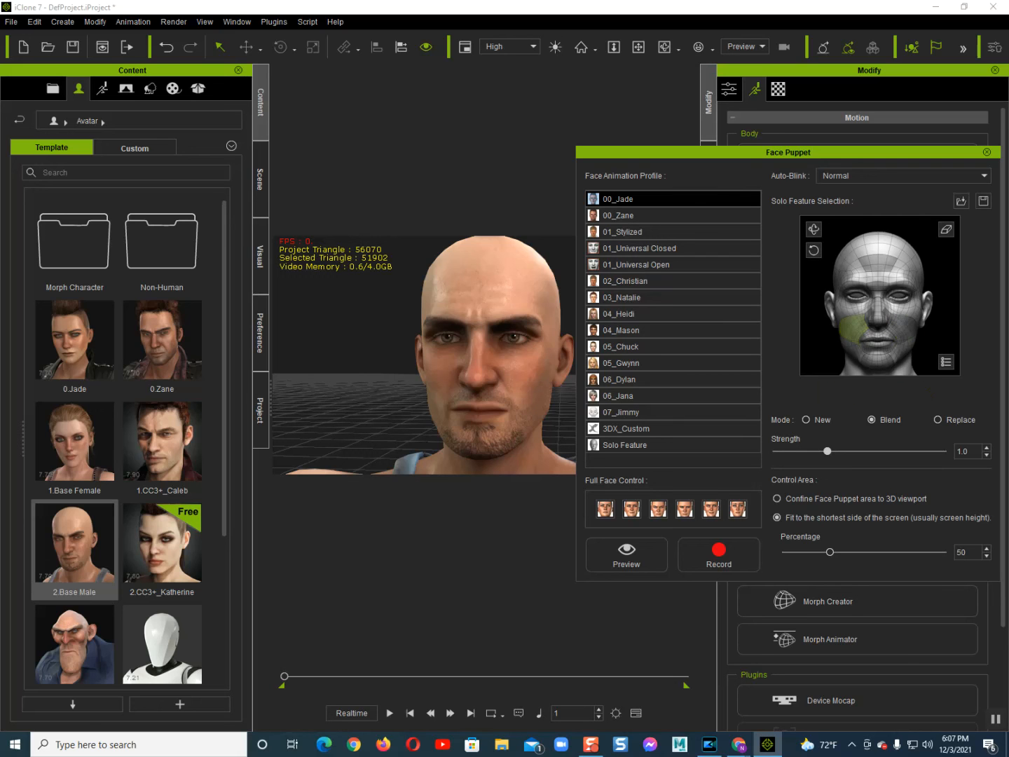
click(857, 295)
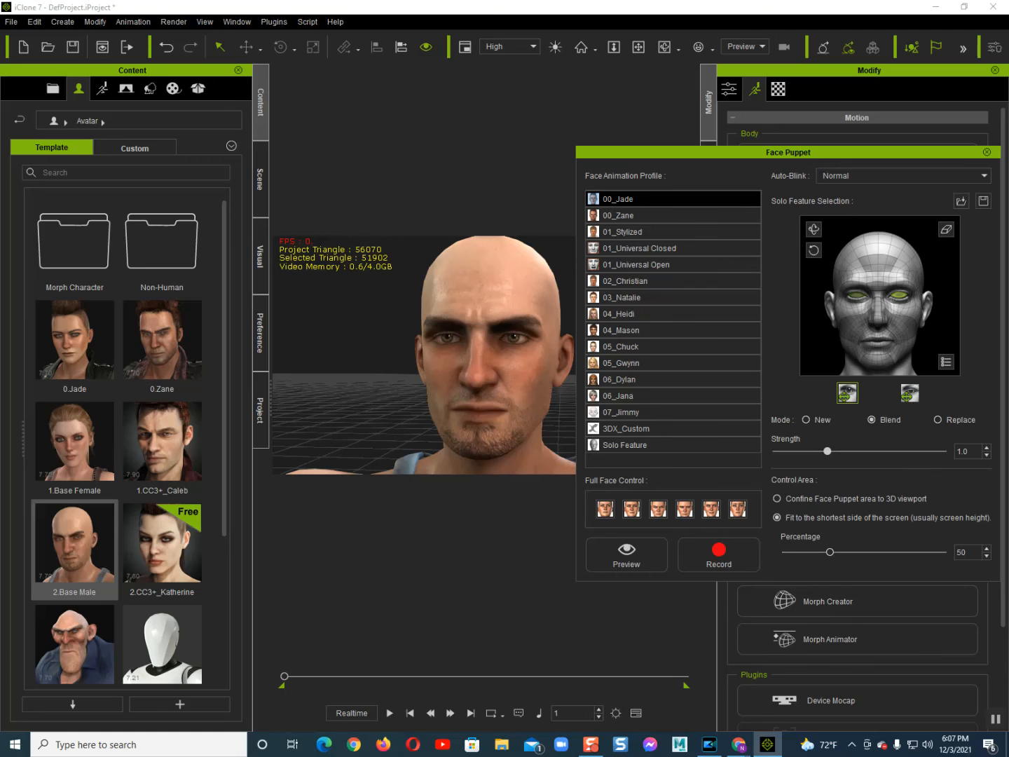
click(627, 553)
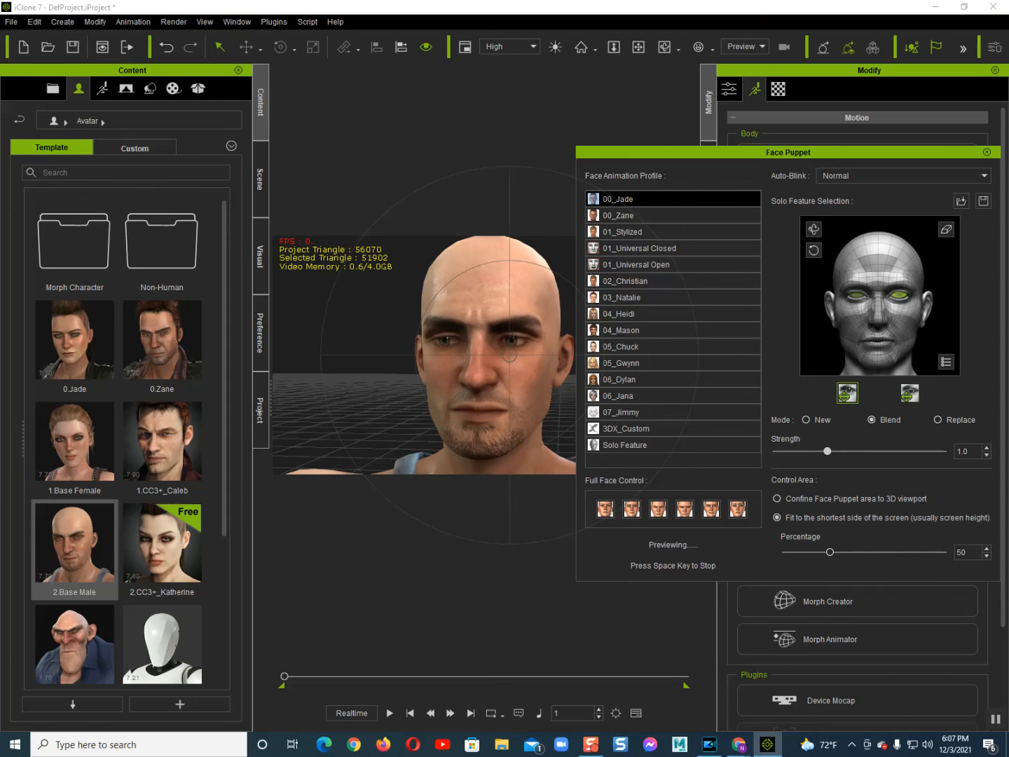
key(space)
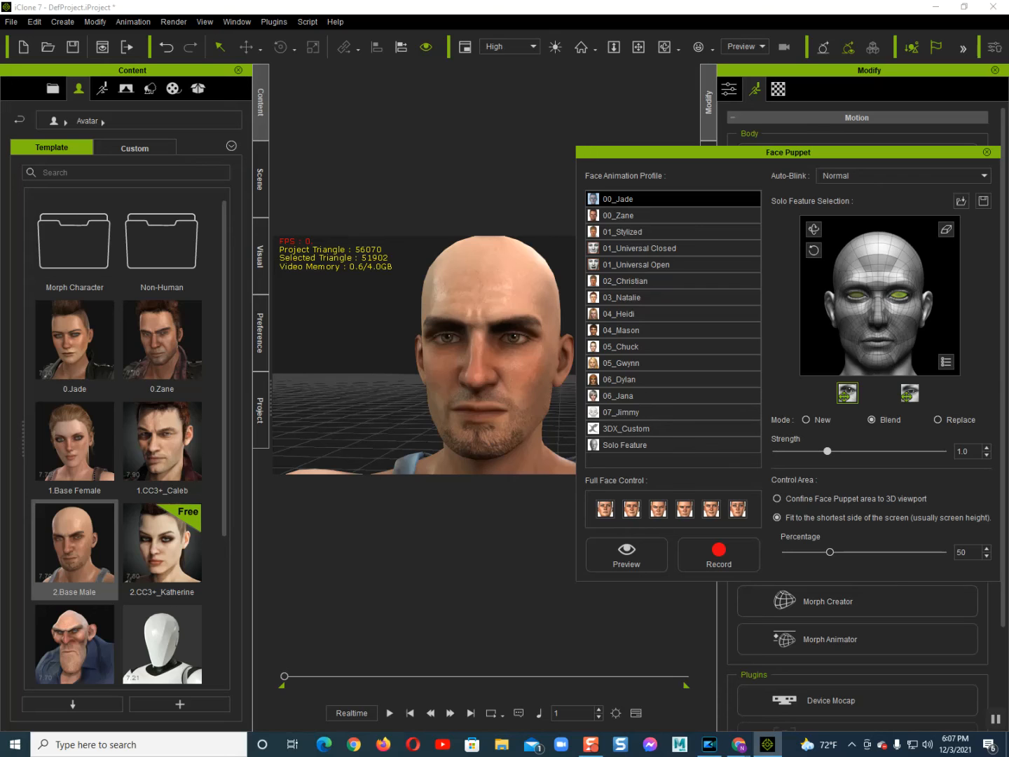
Step: Clear the solo feature selection and select both cheeks
click(946, 229)
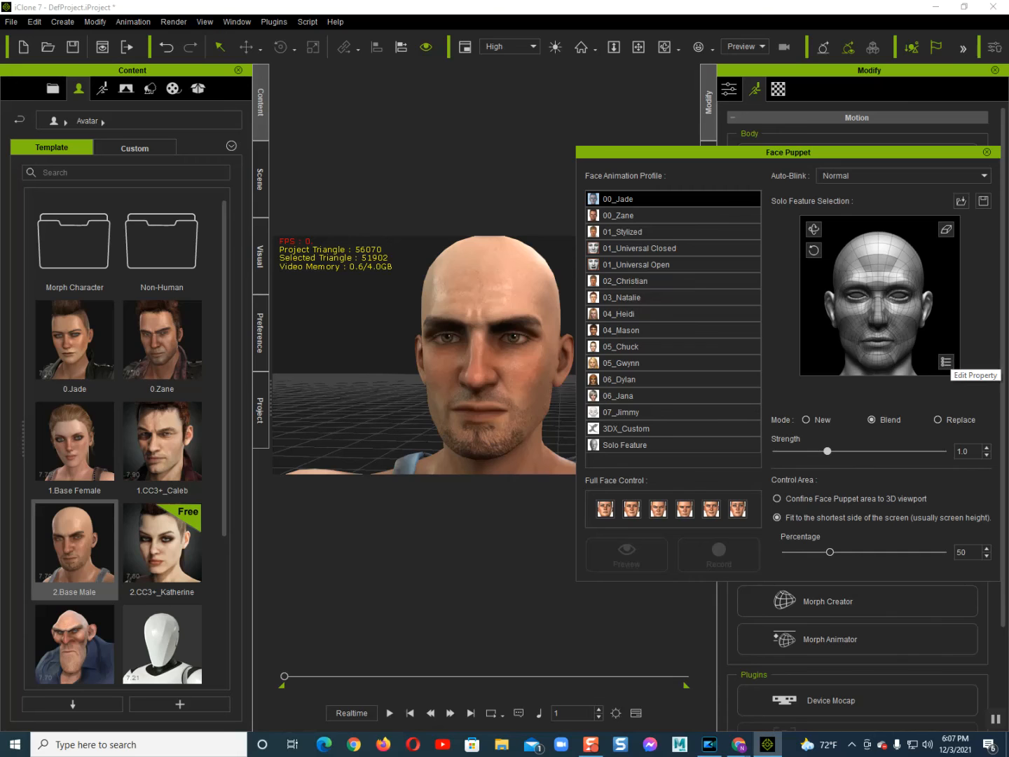
click(901, 330)
click(854, 329)
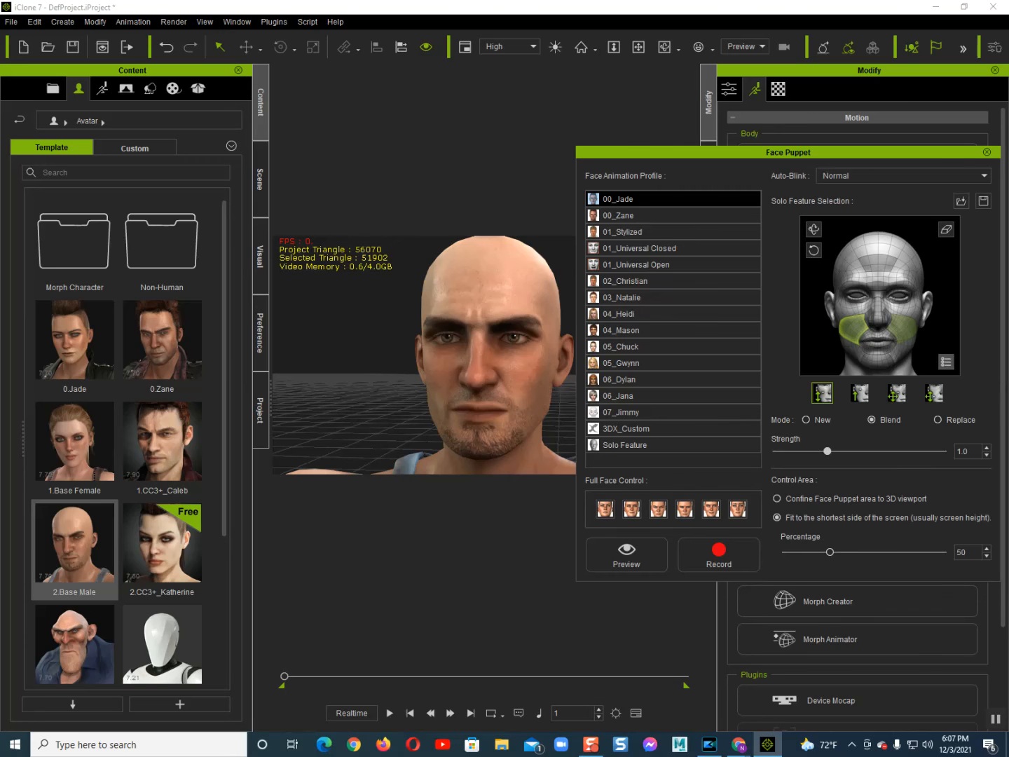
Step: Inspect the Brows weight in the solo feature property list, close the list, and uncover the avatar's face again
drag(789, 152, 456, 146)
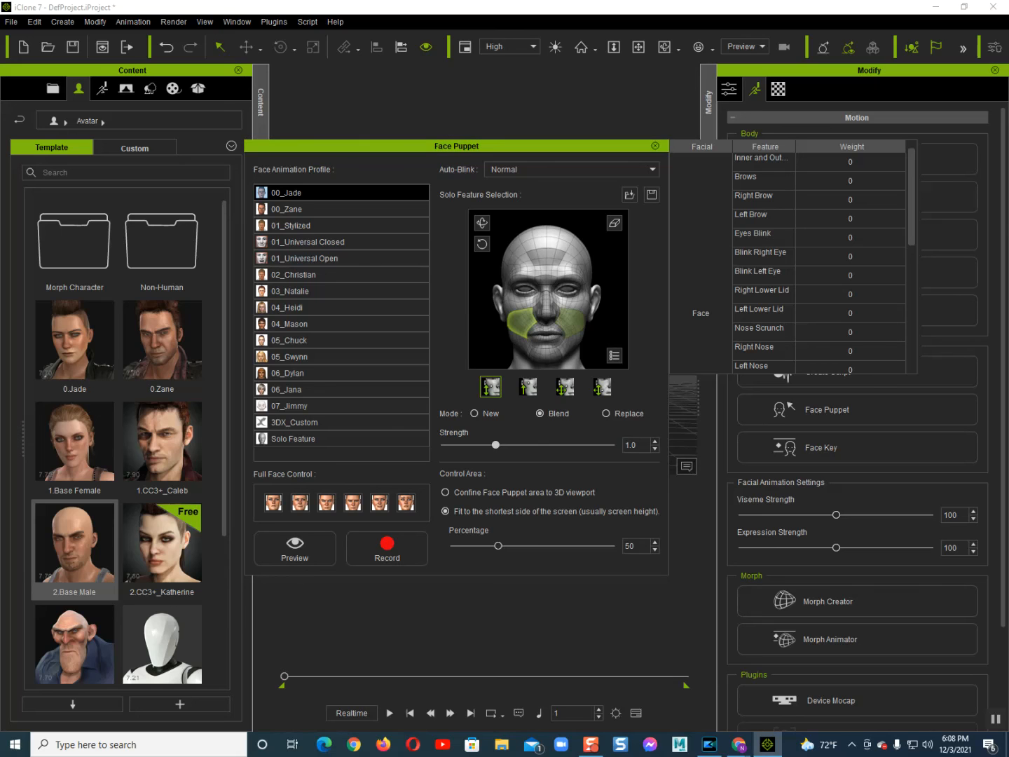
click(850, 181)
double_click(850, 180)
key(Return)
click(614, 355)
drag(501, 146, 826, 106)
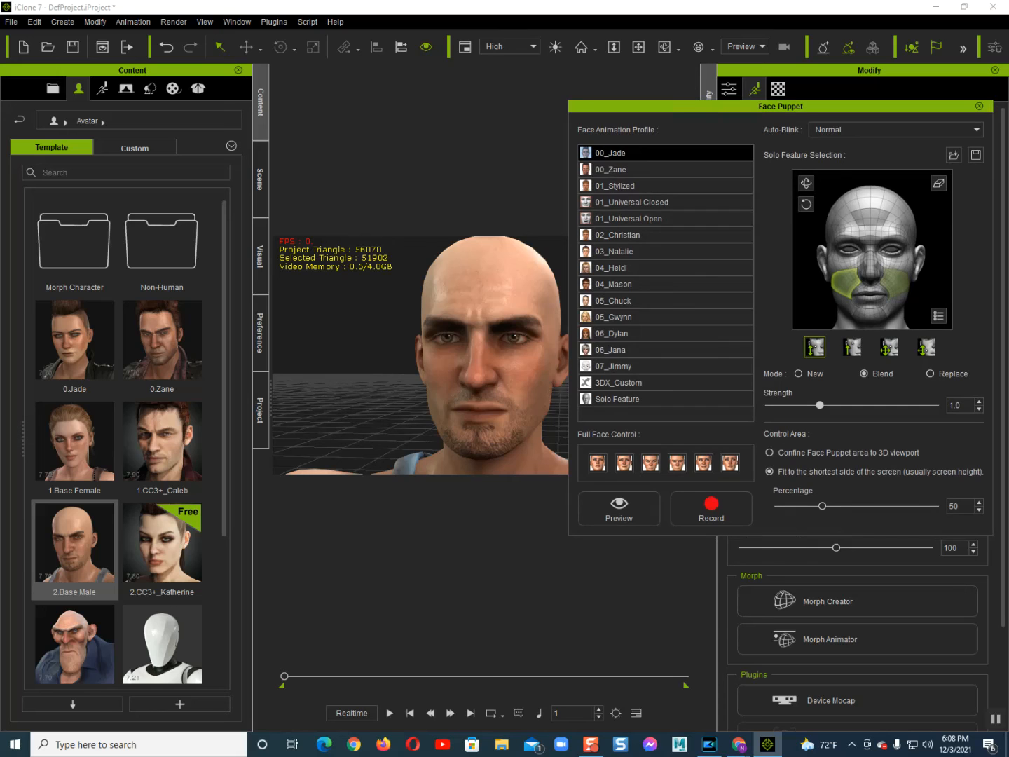
Step: Try the second and third cheek movement options, and deselect both cheeks
click(852, 347)
click(889, 346)
click(846, 284)
click(894, 284)
click(895, 284)
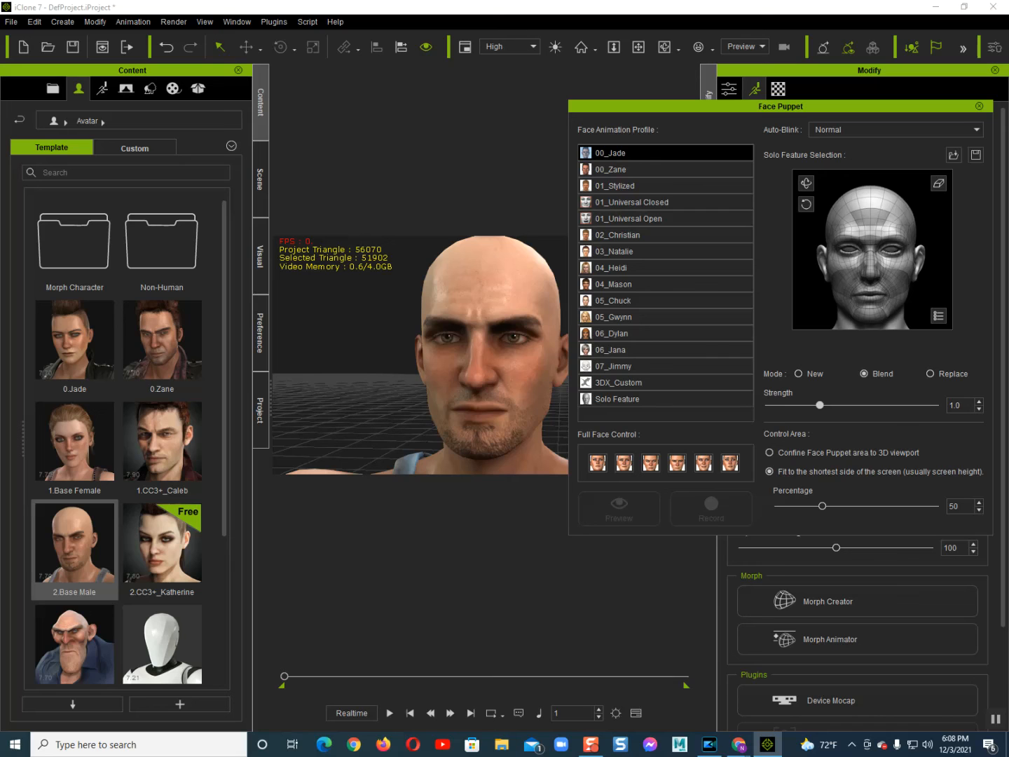
Step: Select the eyes as the solo feature with the second eye movement option and preview the puppeting
click(892, 249)
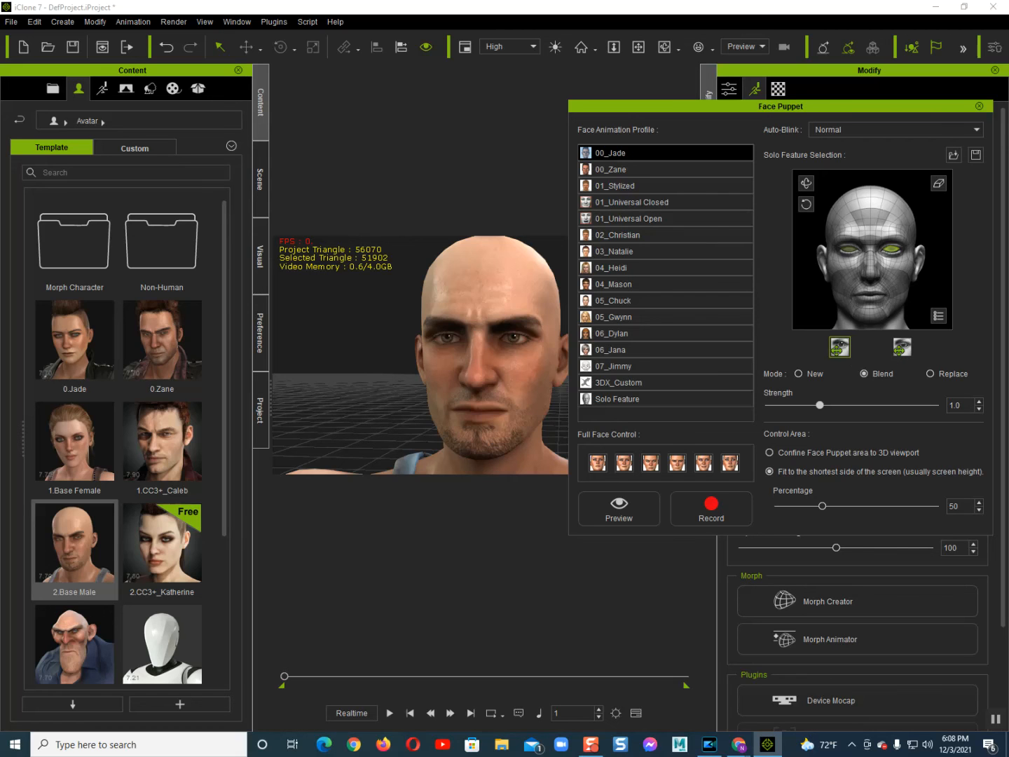
click(902, 347)
click(618, 507)
key(space)
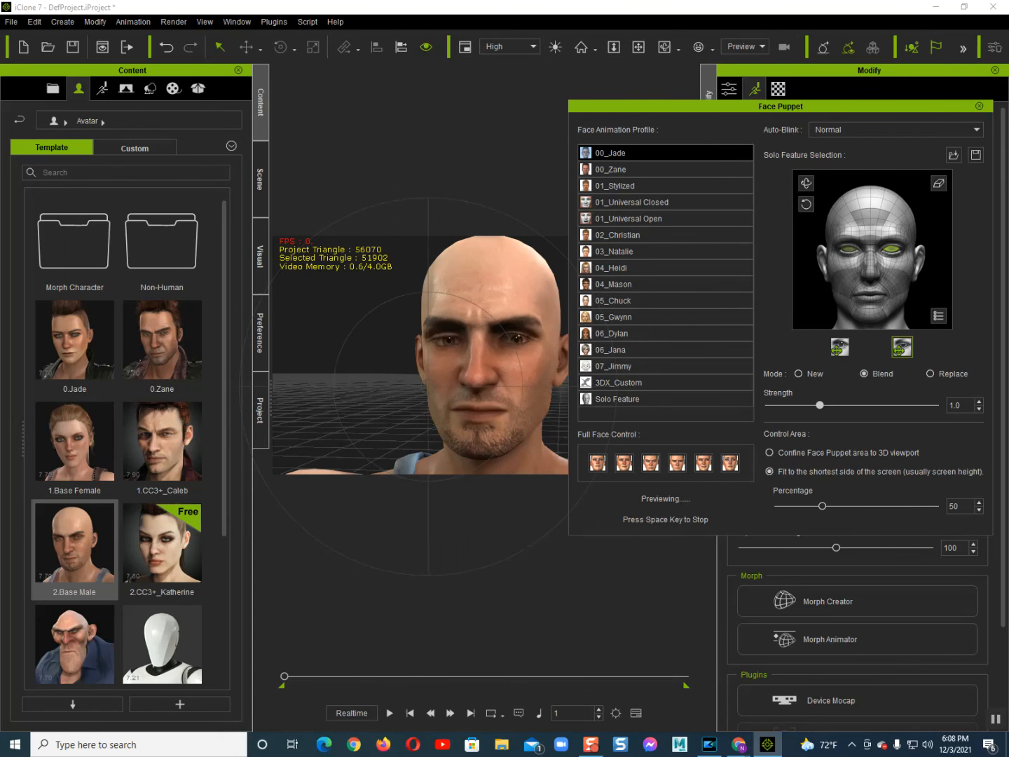
key(space)
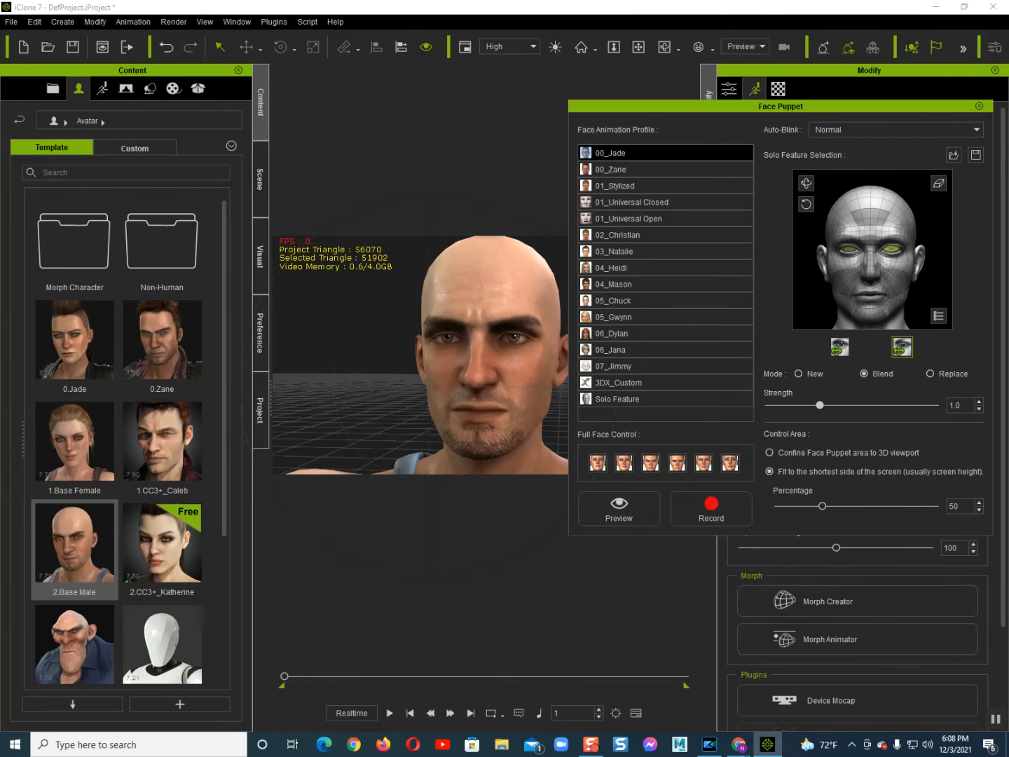
Step: Switch the eyes back to the first movement option and preview the eye puppeting
click(840, 347)
click(619, 508)
key(space)
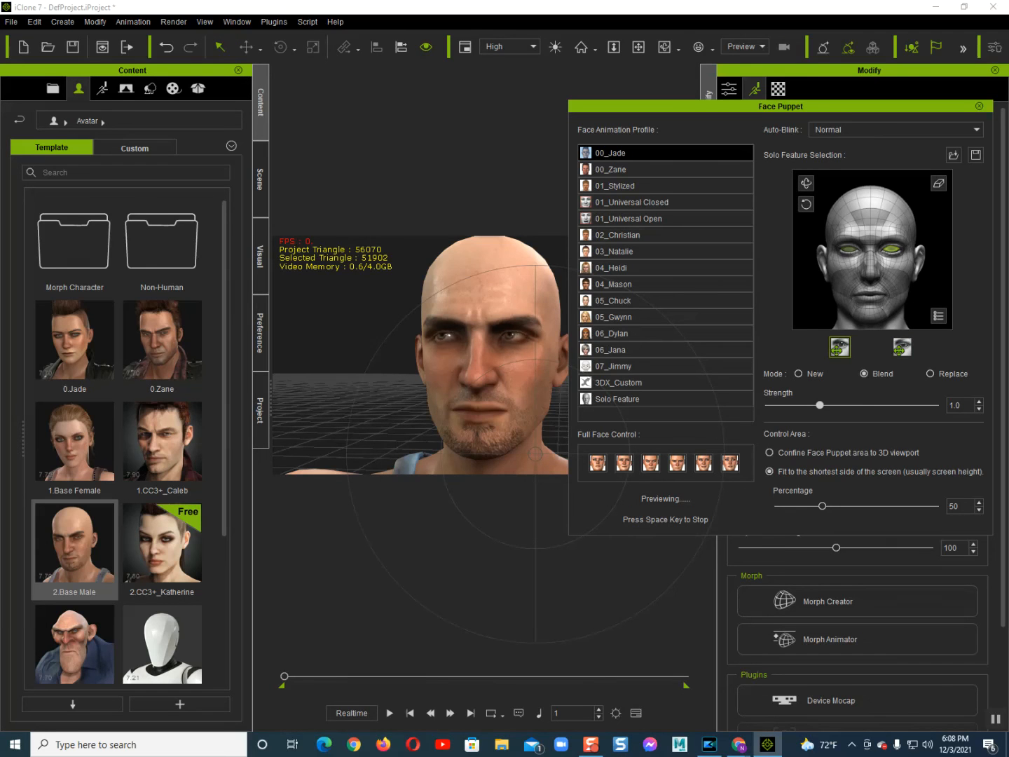
key(space)
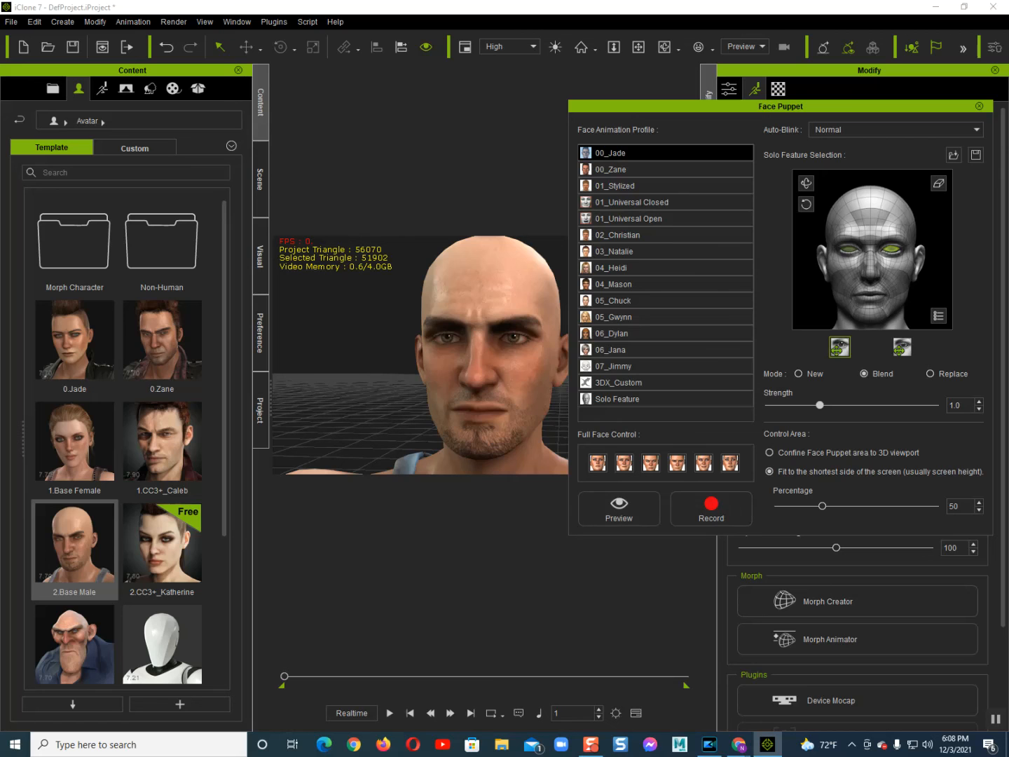
Step: Add both cheeks and the chin to the solo feature selection, leaving the nose out
click(864, 275)
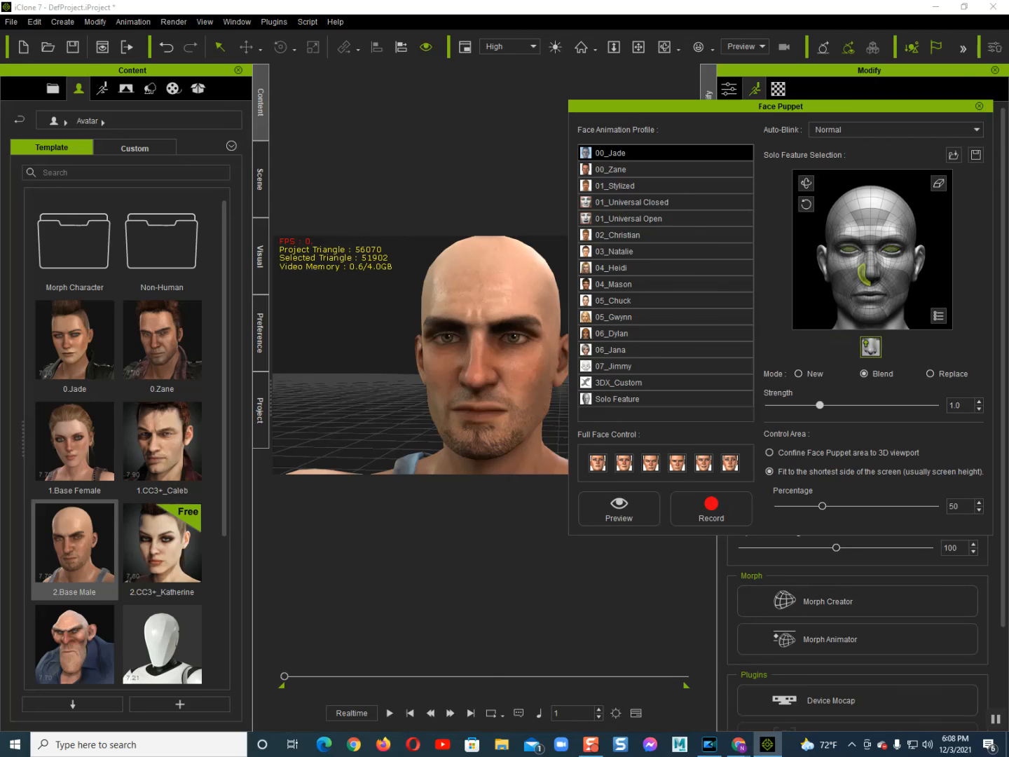
click(864, 275)
click(846, 285)
click(894, 286)
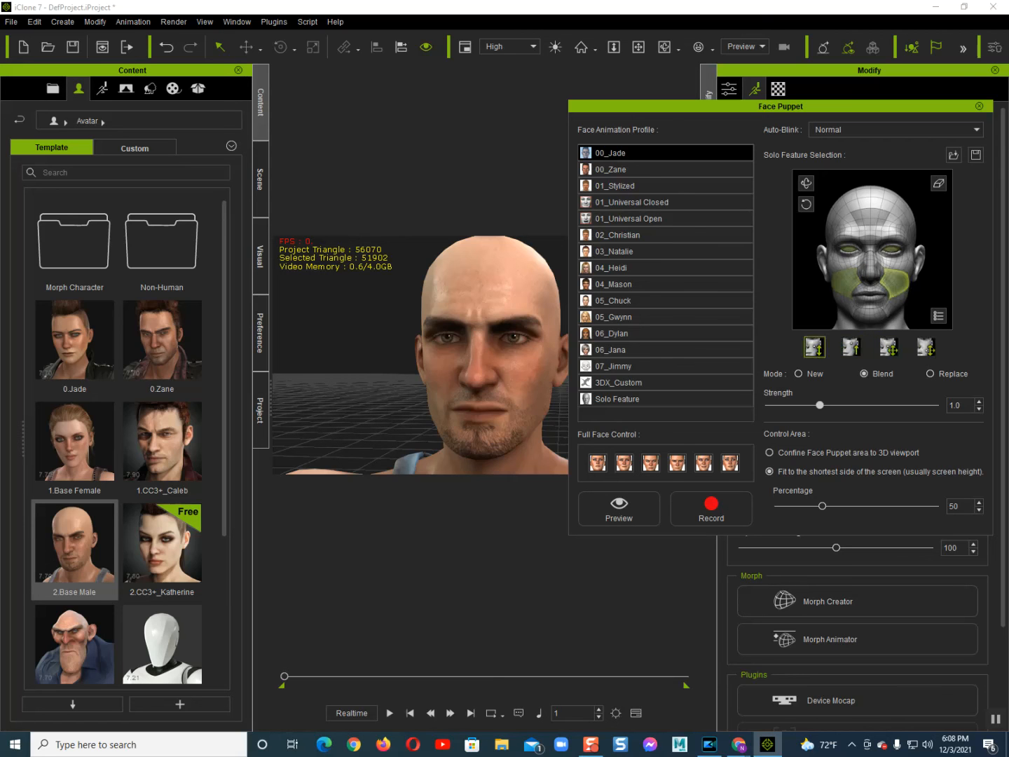
click(869, 316)
Step: Preview the combined eye, cheek and chin puppeting, and remove the eyes from the solo feature selection
click(620, 508)
key(space)
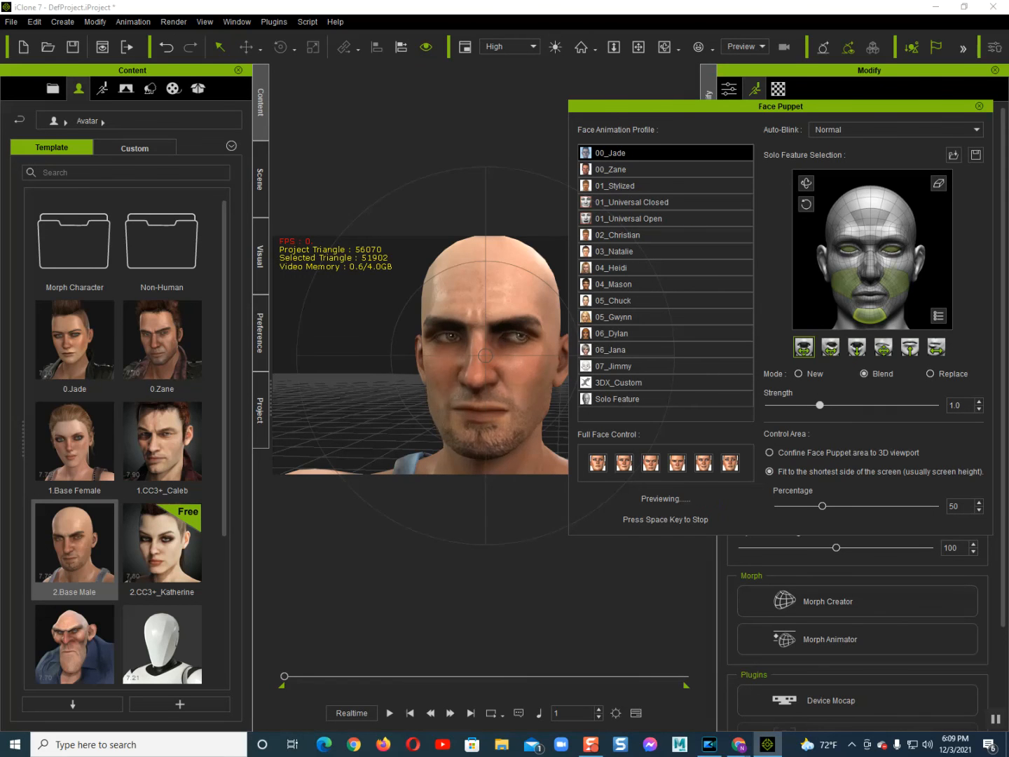
key(space)
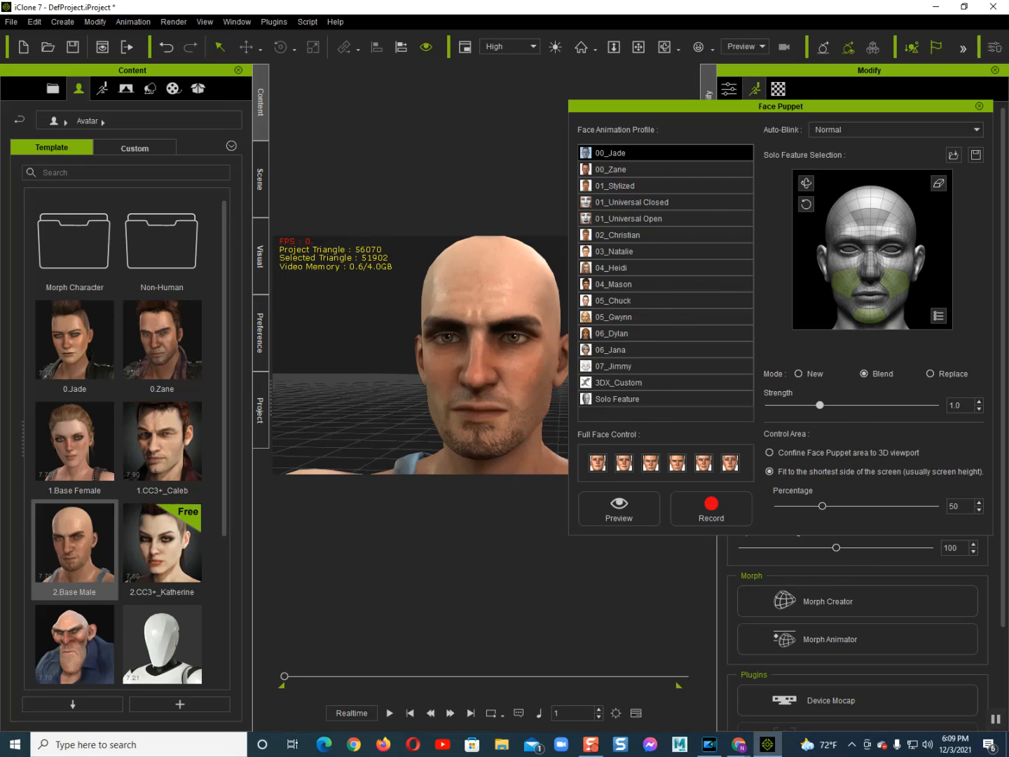
Step: Shorten the playback range to about the first quarter of the timeline and record cheek and chin puppeting in Blend mode
drag(370, 684, 363, 686)
click(711, 507)
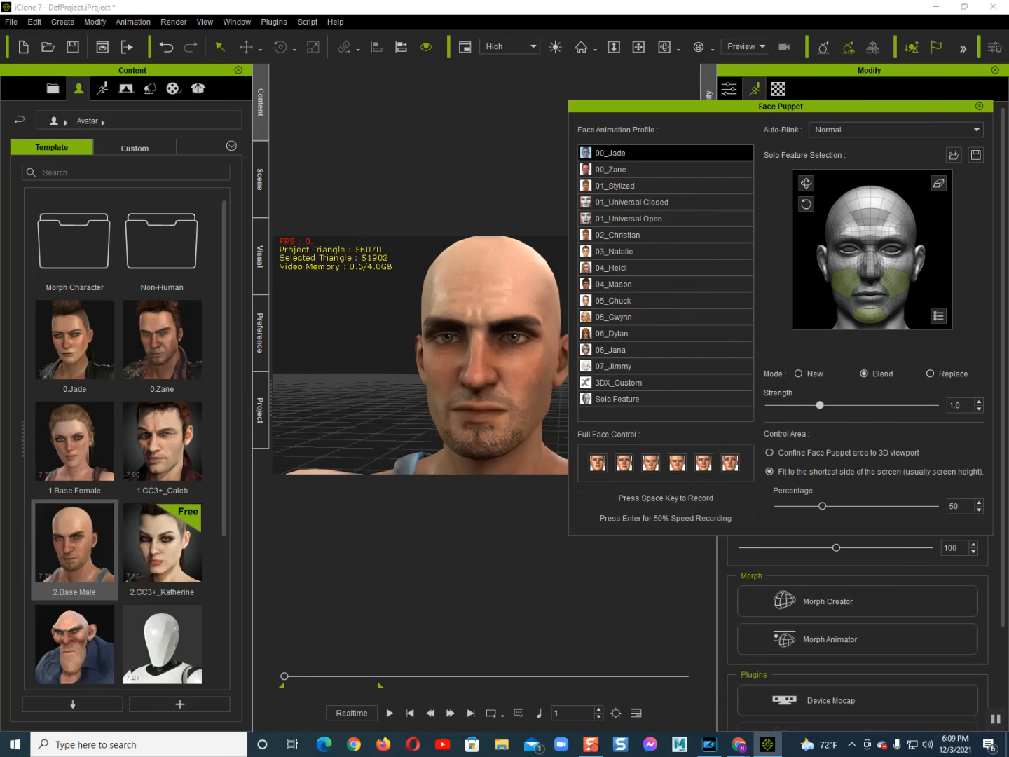
key(space)
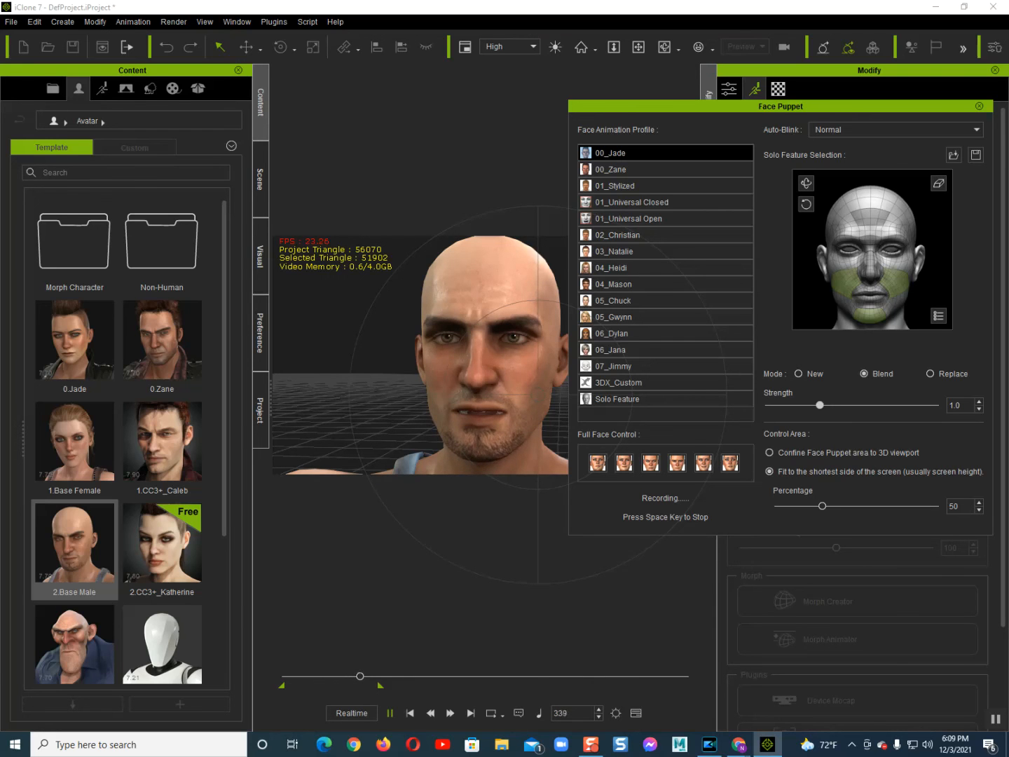
key(space)
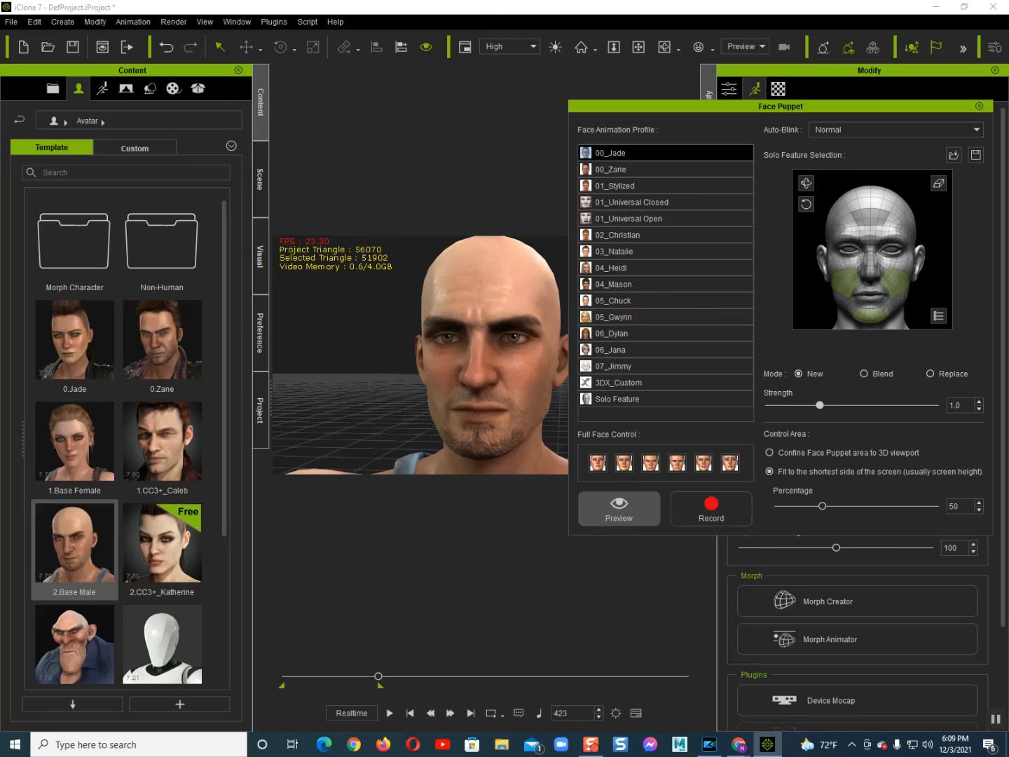
Step: Record the cheek and chin puppeting again in New mode, play it back from the first frame, and return to the start
click(710, 508)
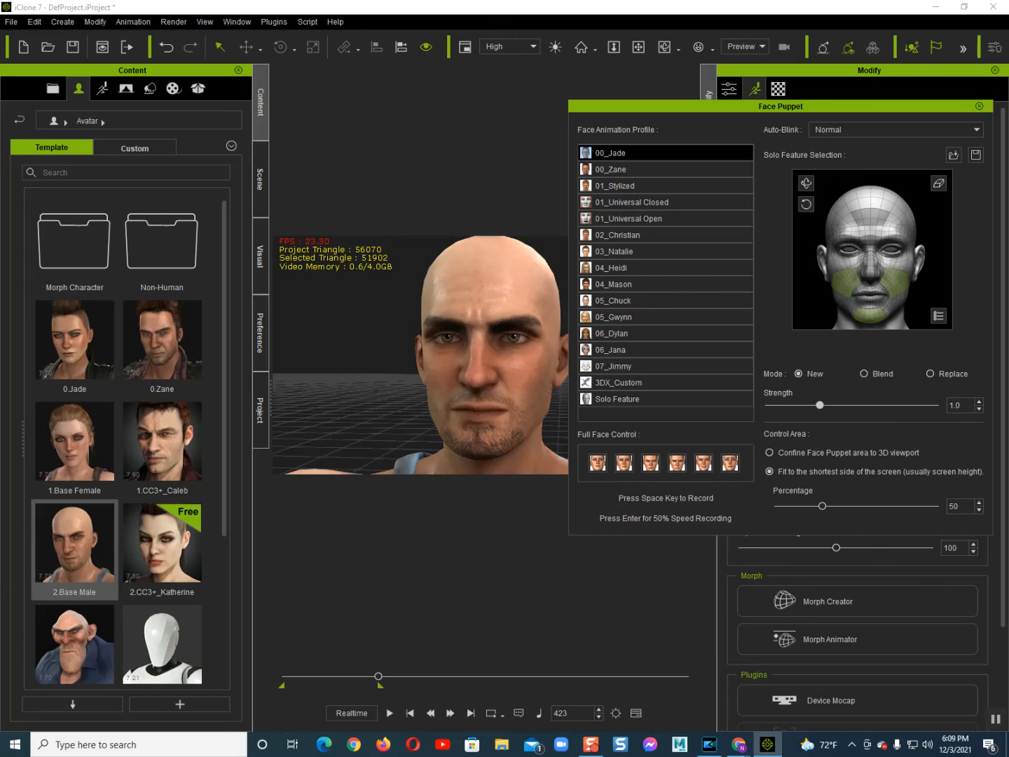
key(space)
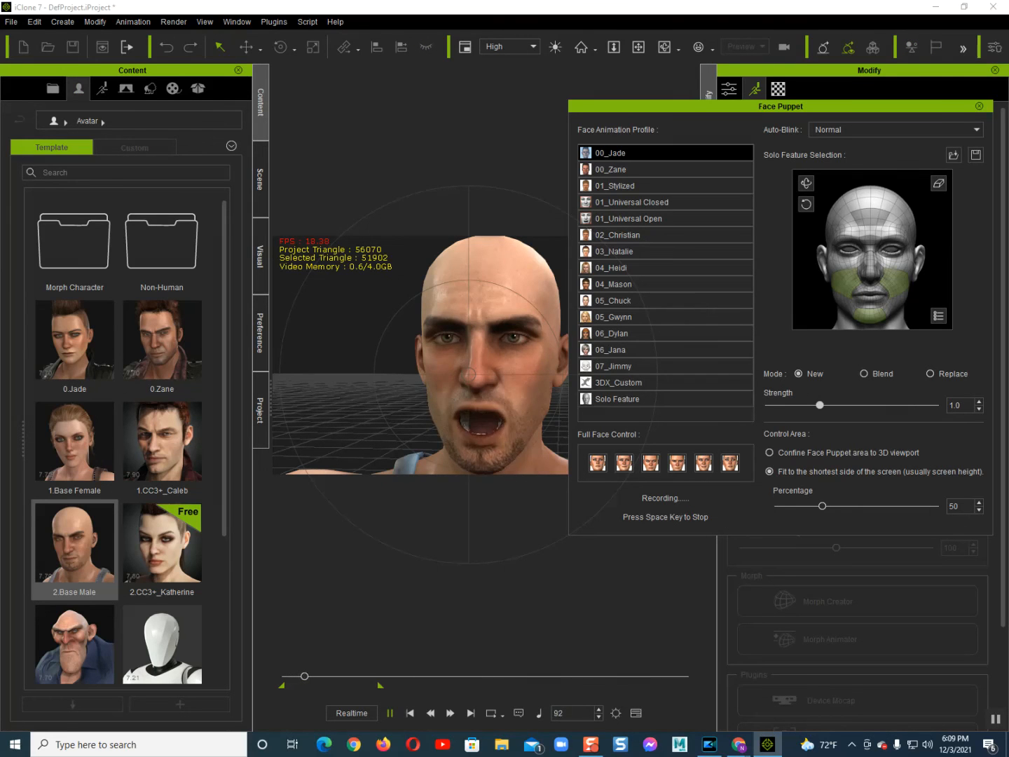
key(space)
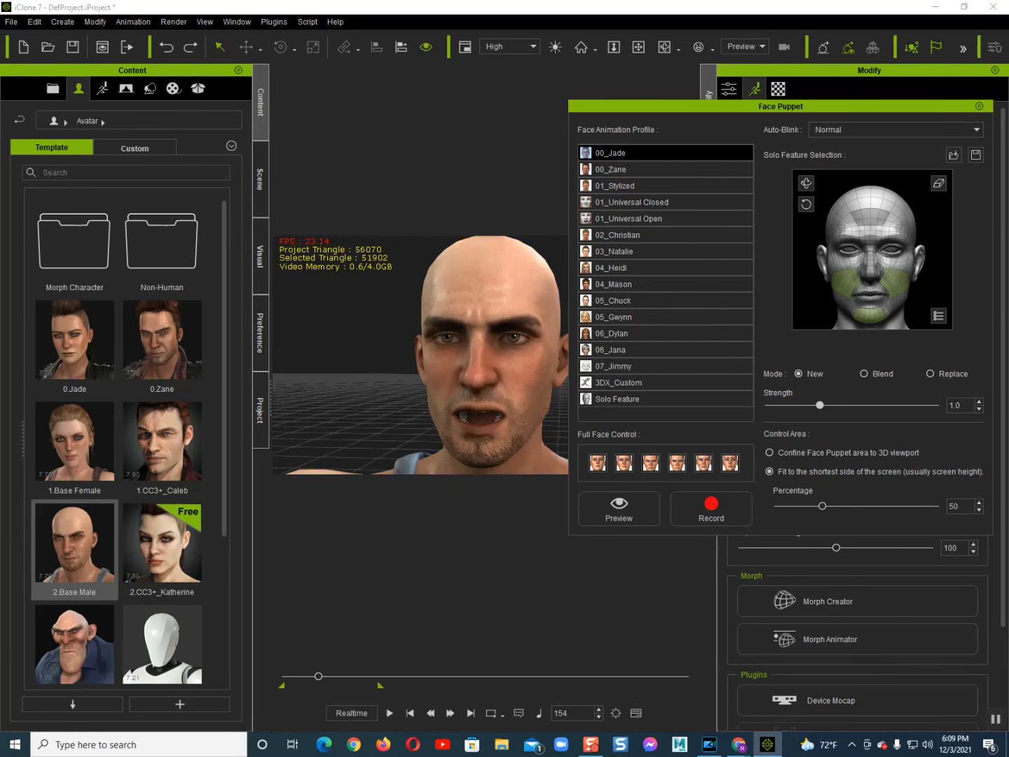
click(410, 713)
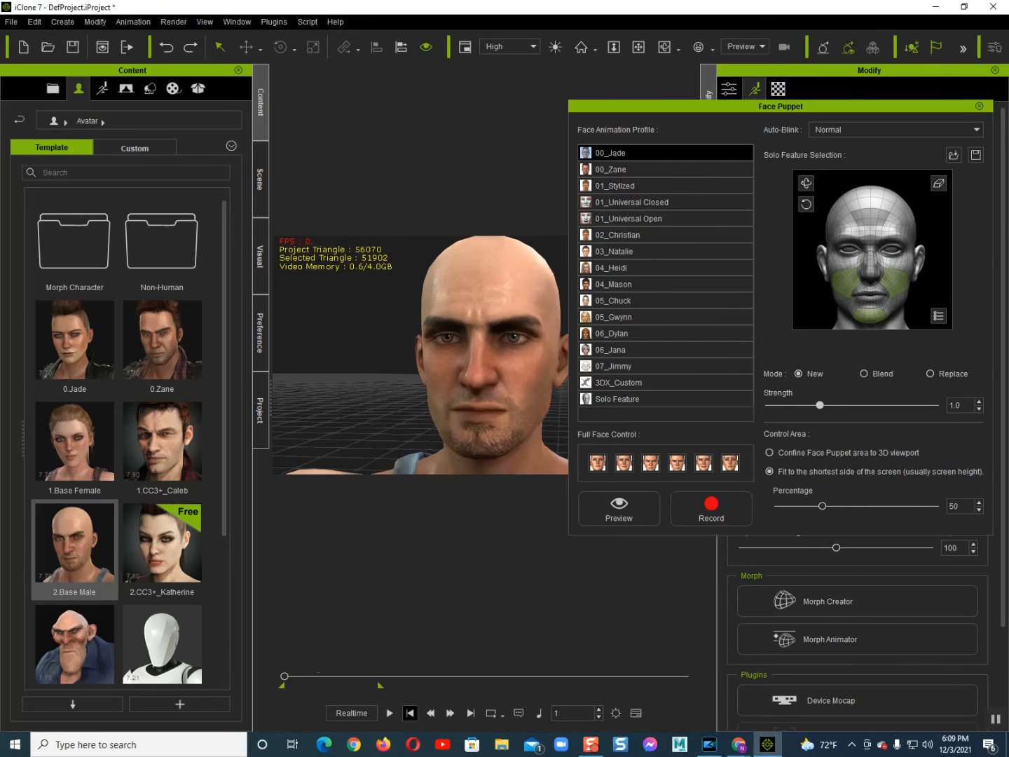
click(389, 712)
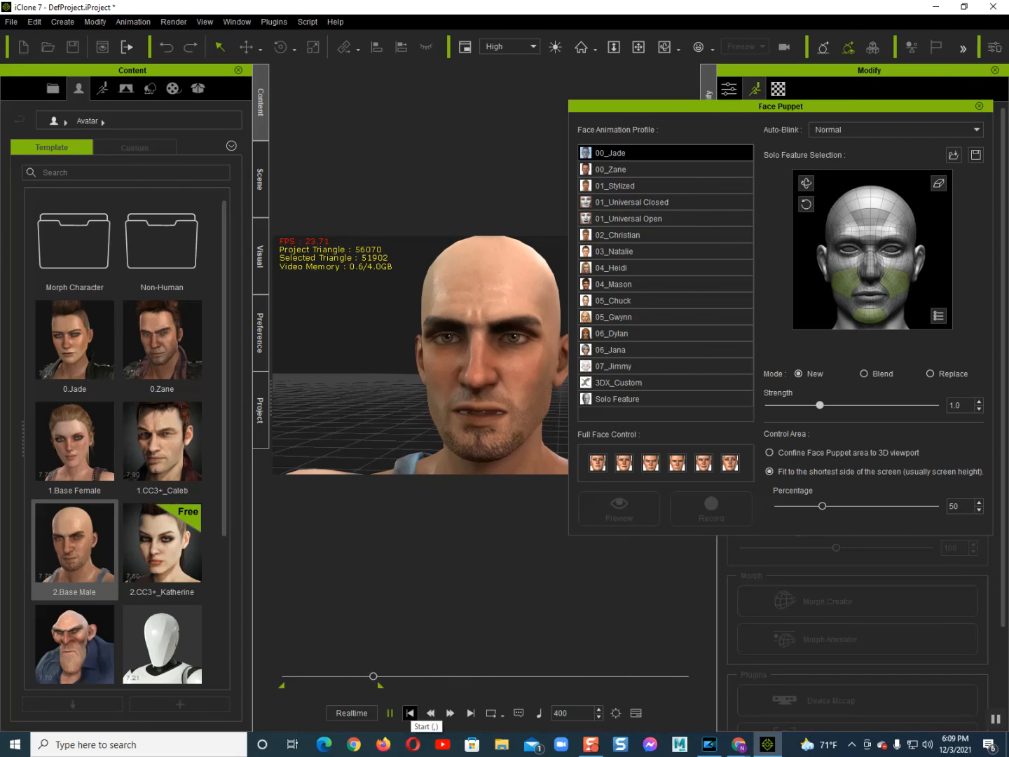
click(410, 713)
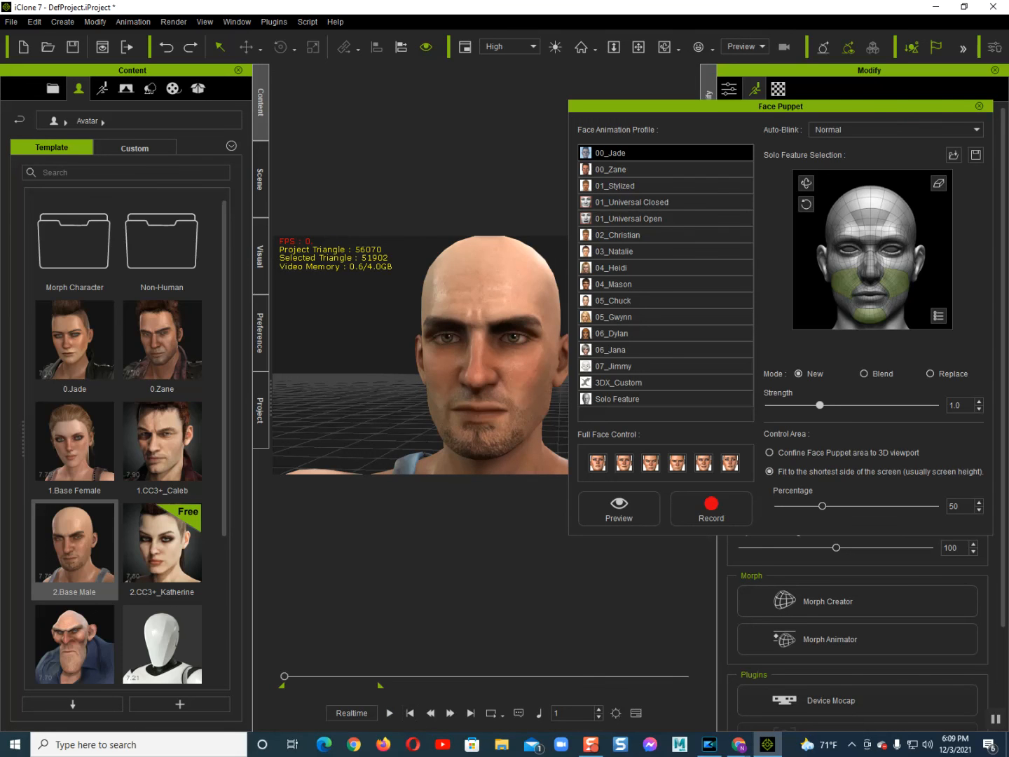
Step: Clear the solo feature selection, select both eyes, and record eye puppeting on the avatar from the first frame
click(864, 374)
click(938, 183)
click(849, 249)
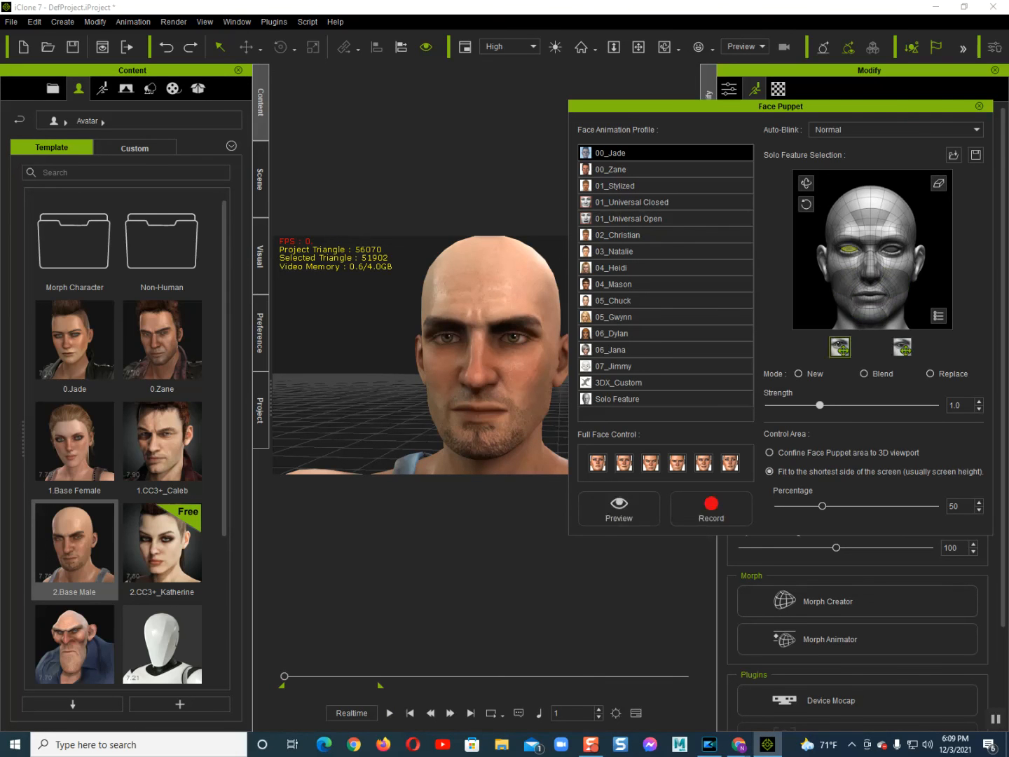
click(711, 507)
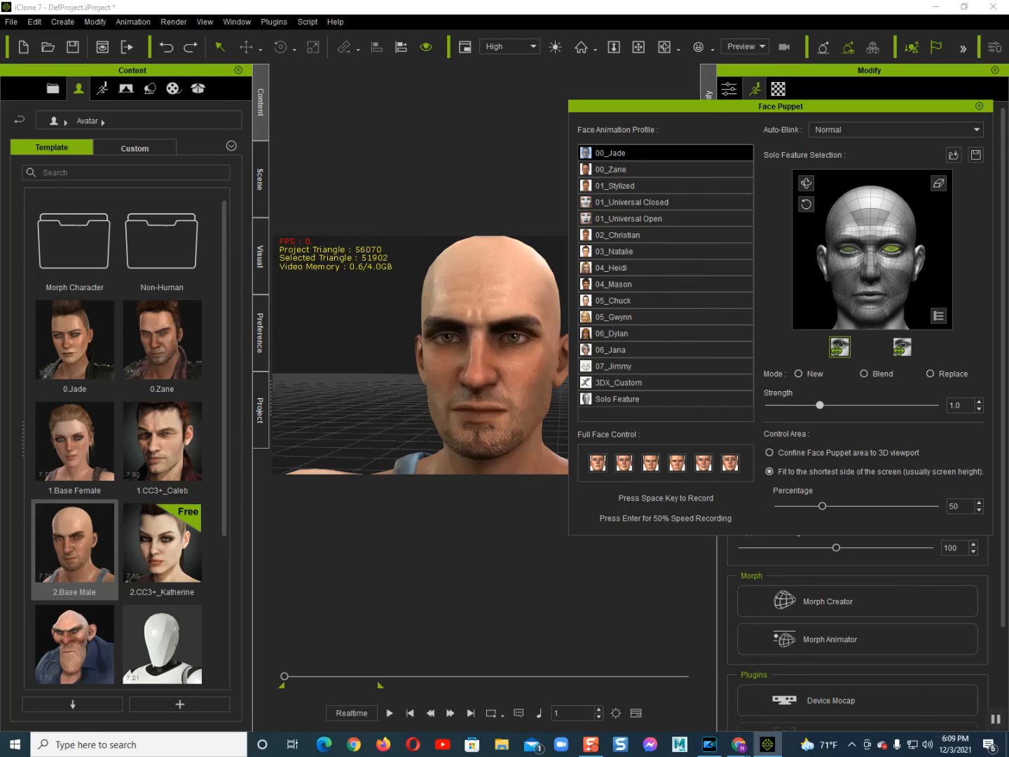
key(space)
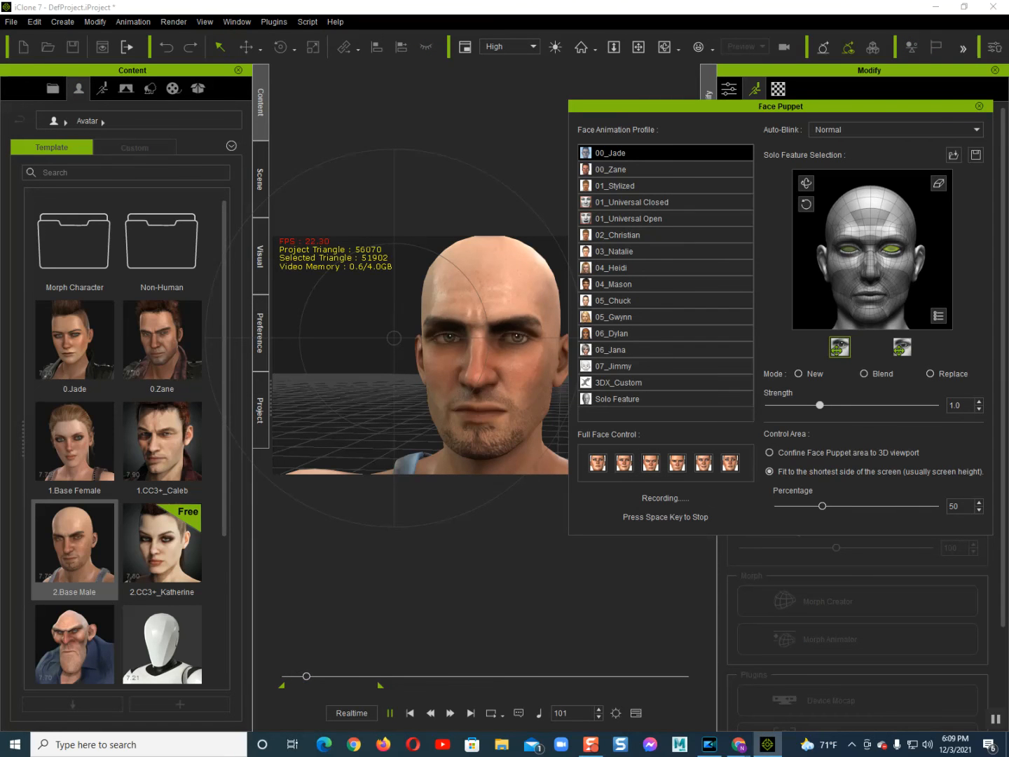
key(space)
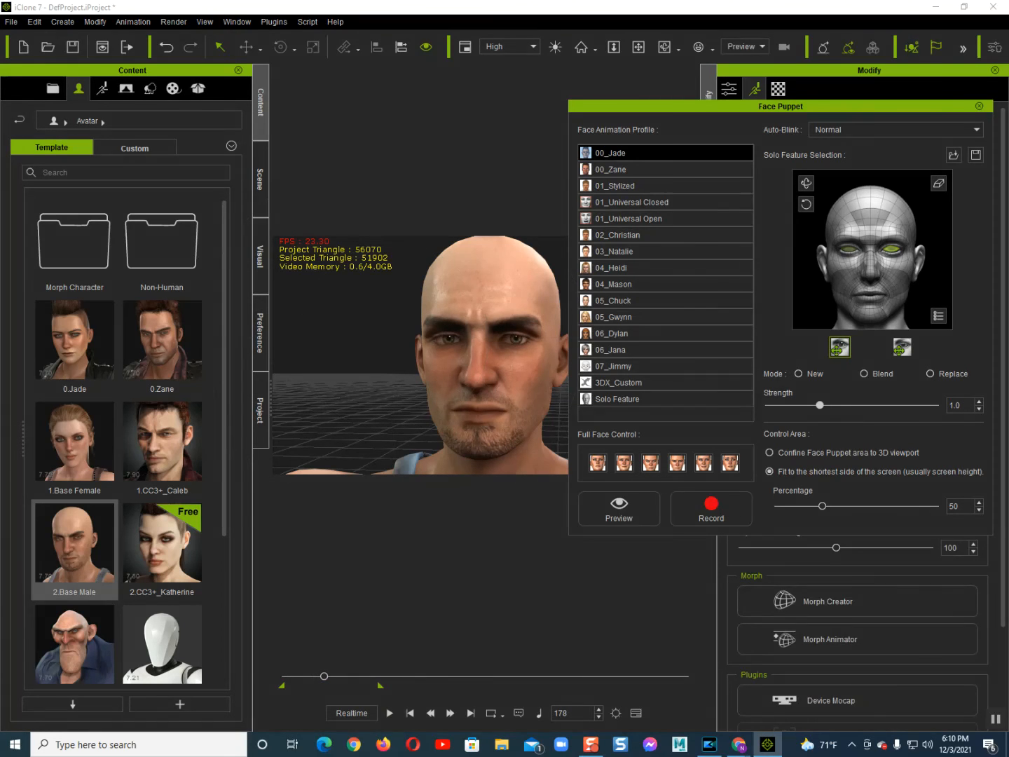
Step: Play back the recorded eye puppeting from the first frame and return to the start of the timeline
click(410, 712)
key(space)
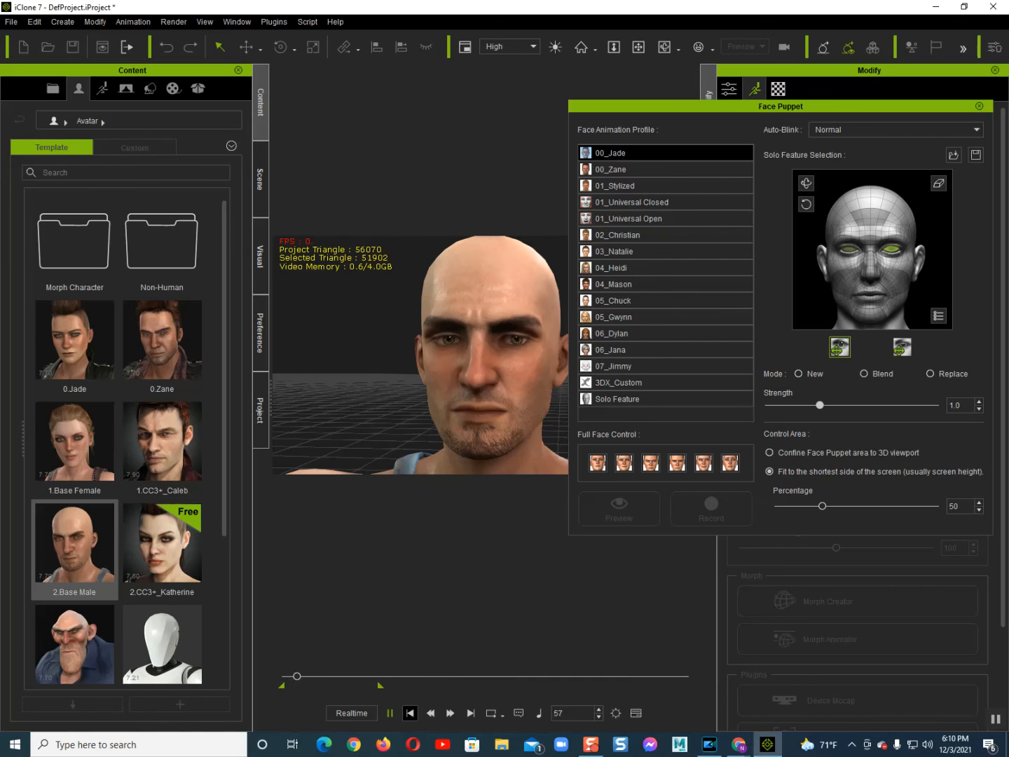
click(410, 712)
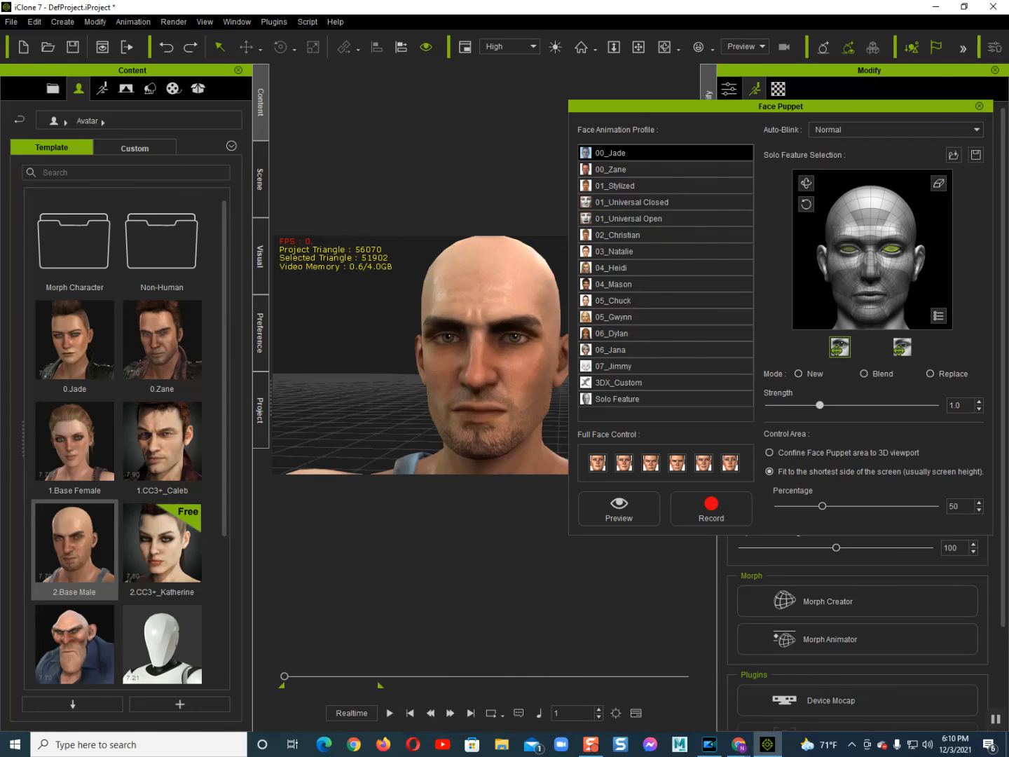
key(space)
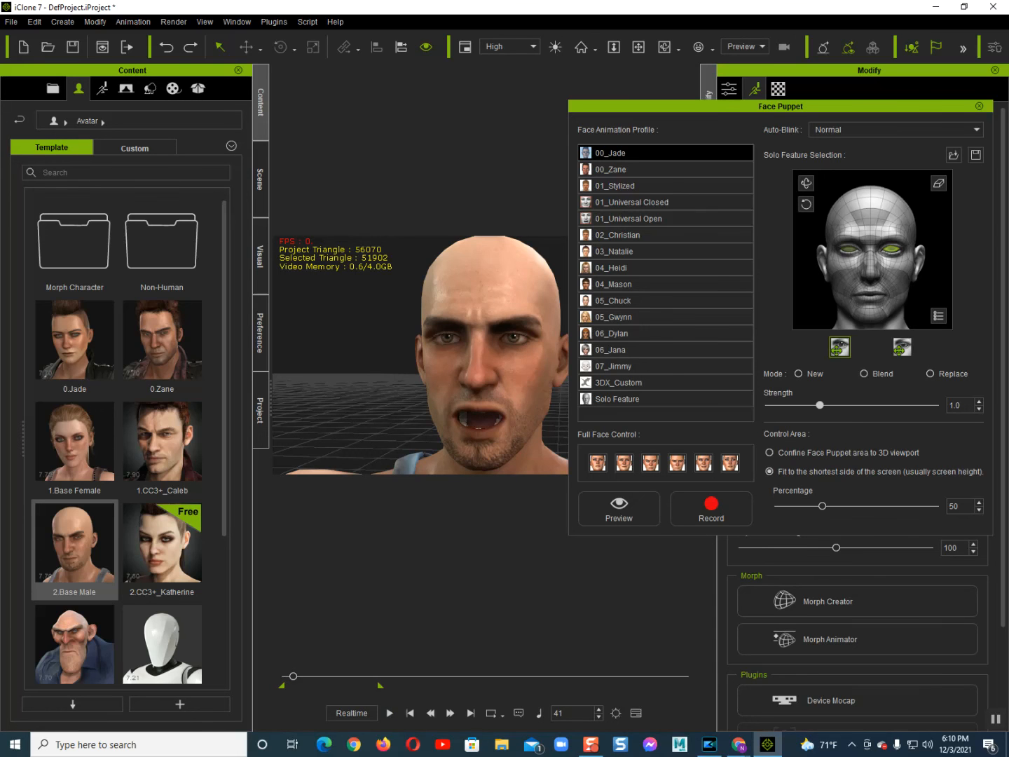
key(space)
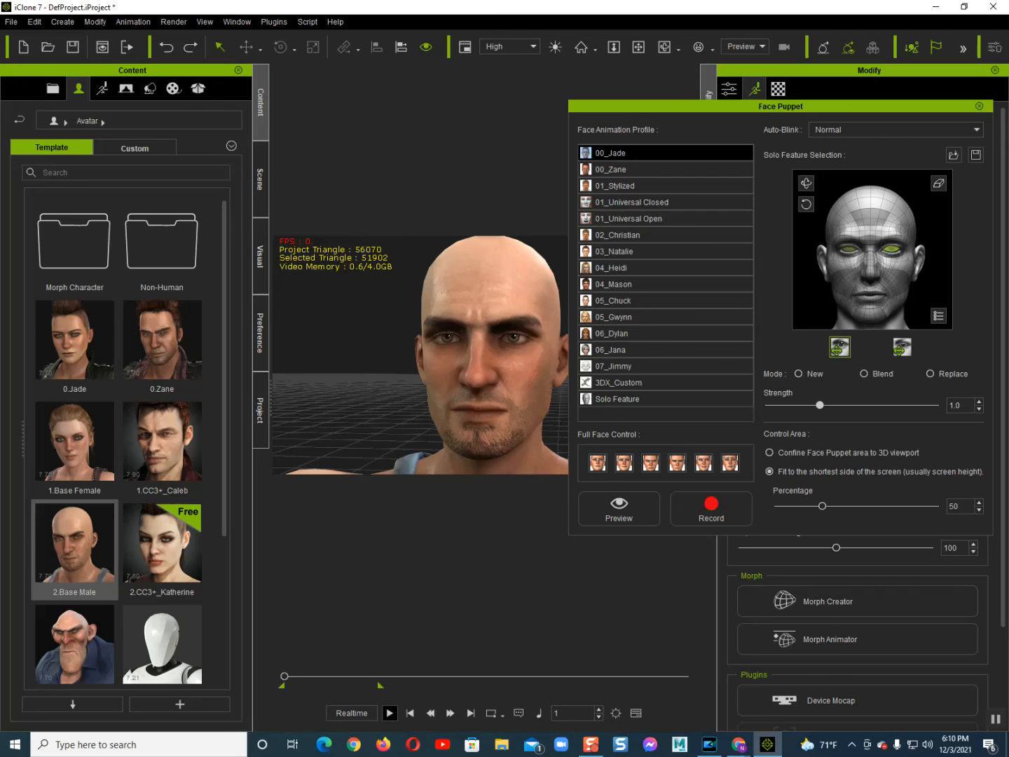
click(390, 713)
click(389, 713)
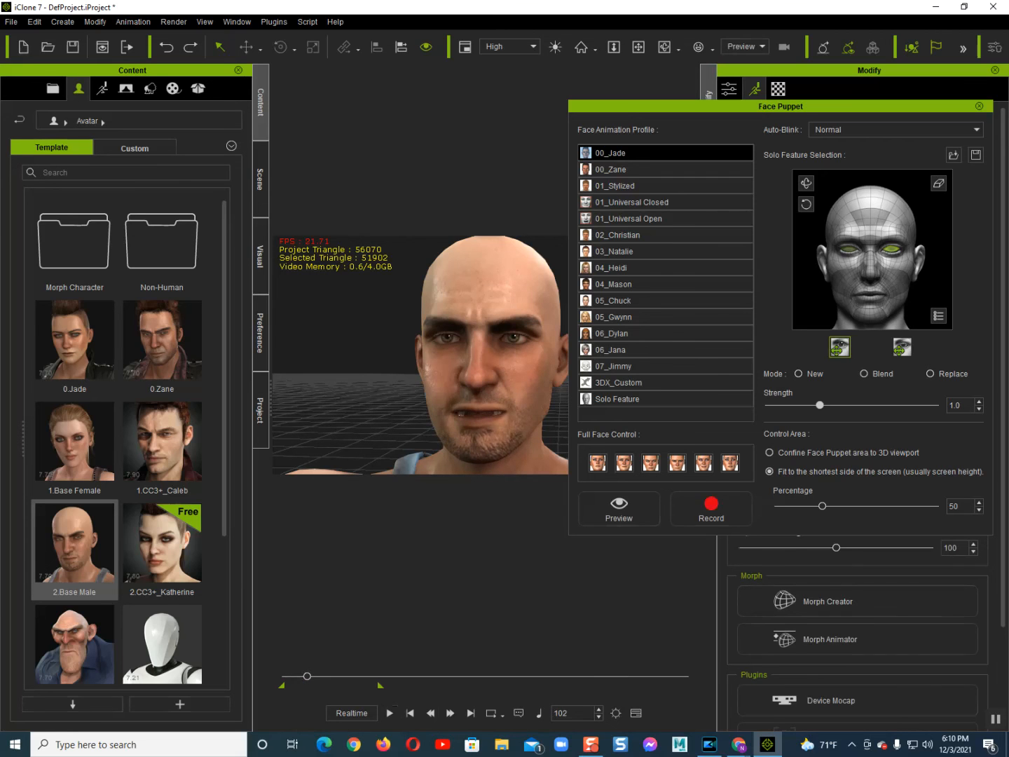
click(410, 712)
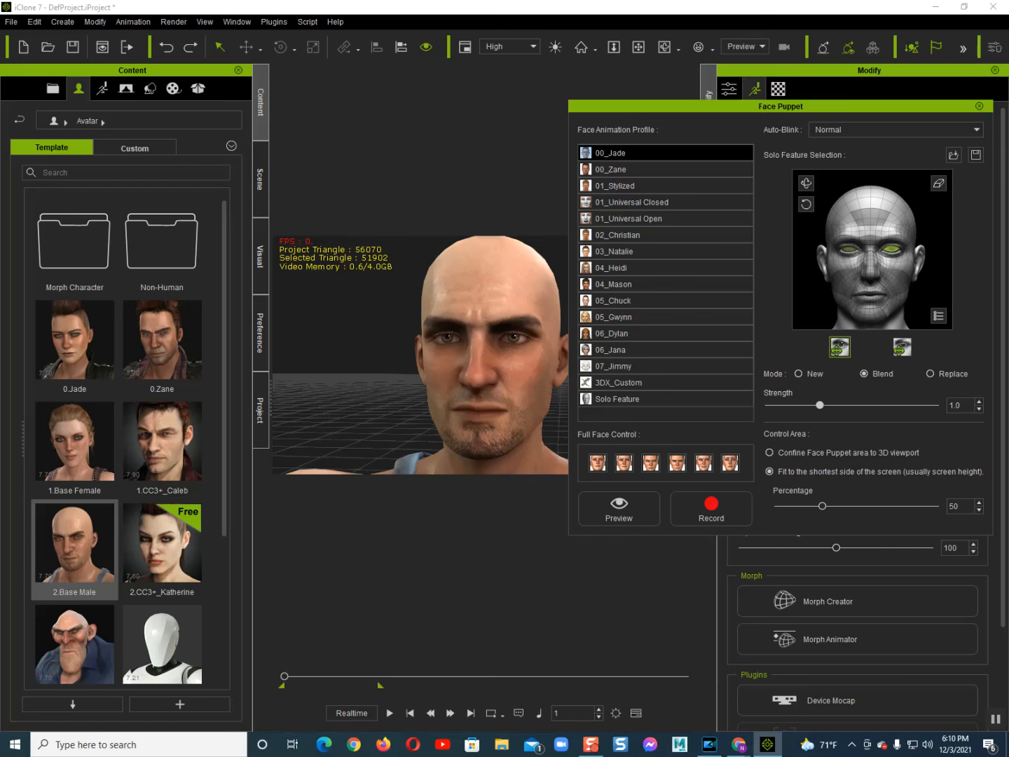
Step: Record eye puppeting over the existing facial animation in Blend mode and return to the first frame
click(711, 508)
key(space)
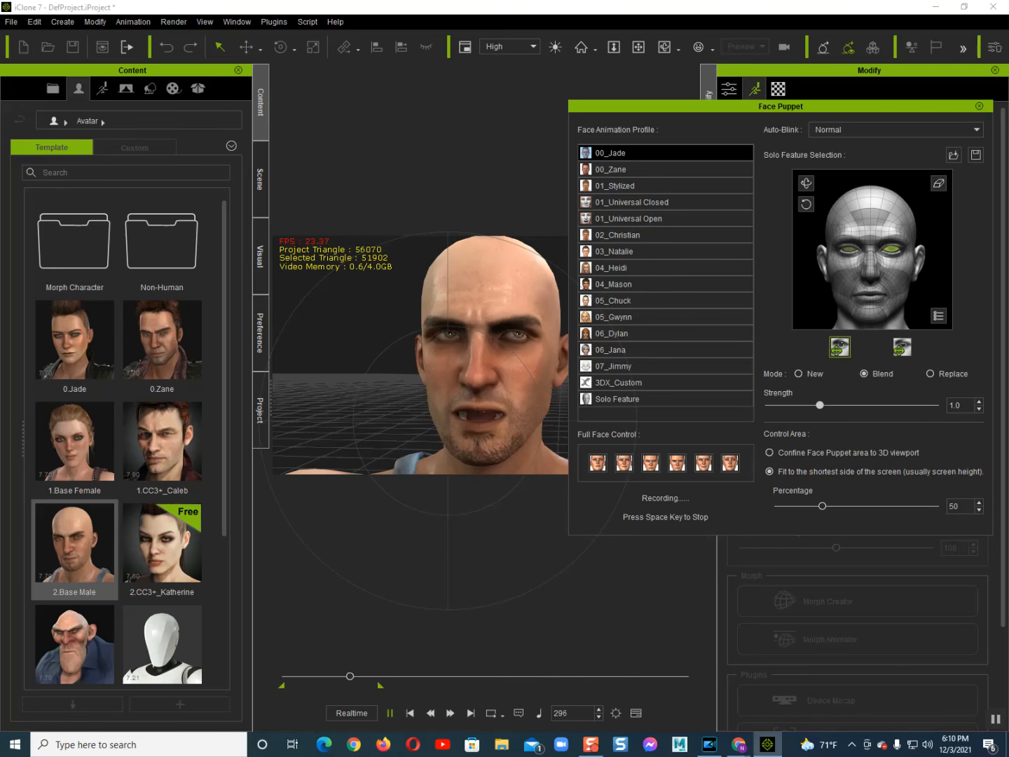
key(space)
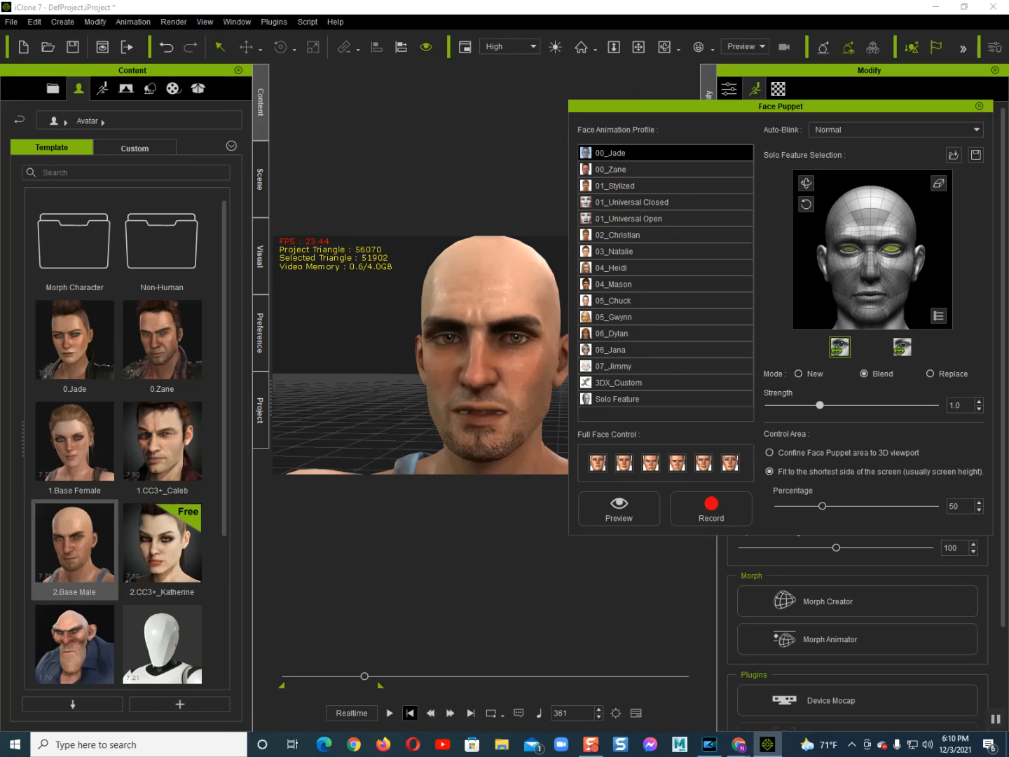
click(411, 713)
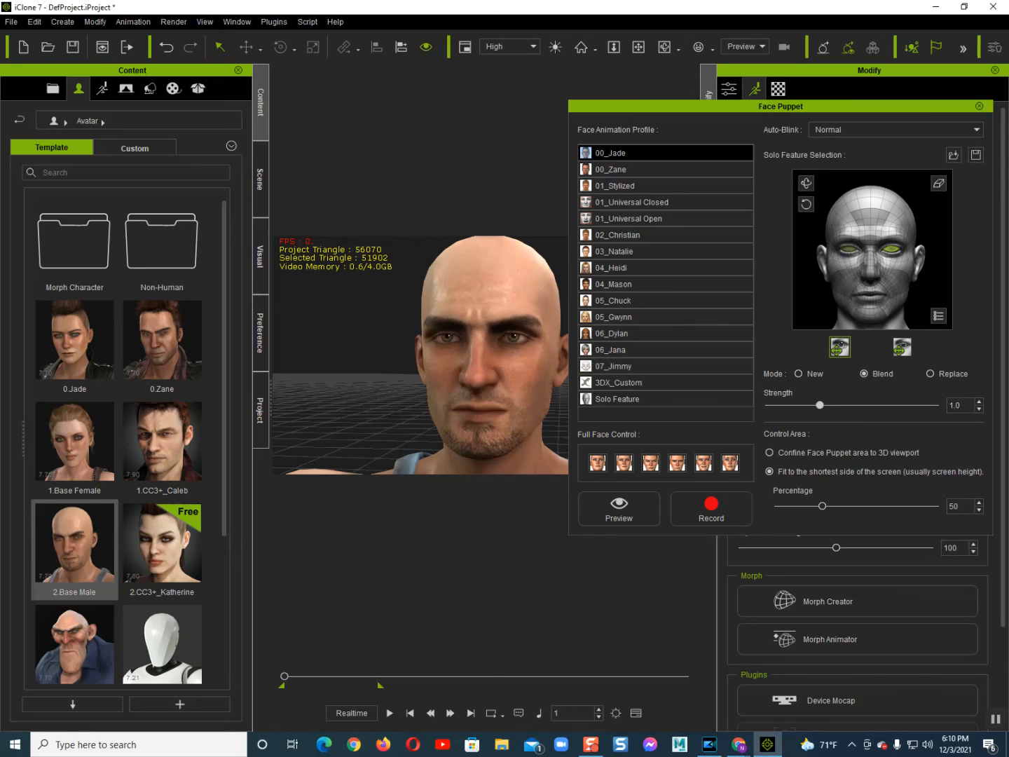
Step: Preview the eye puppeting at strength 1.0 and again with the strength raised to 2.2
mouse_move(820, 405)
mouse_down()
mouse_move(797, 405)
mouse_move(820, 405)
mouse_up()
click(619, 508)
key(space)
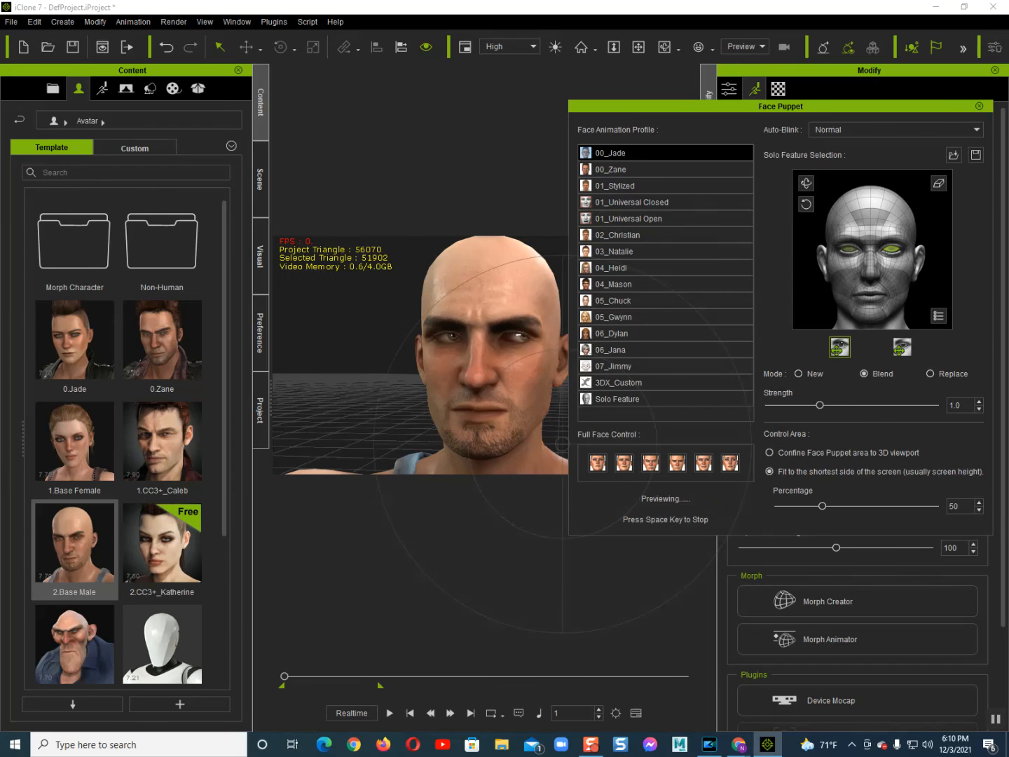
key(space)
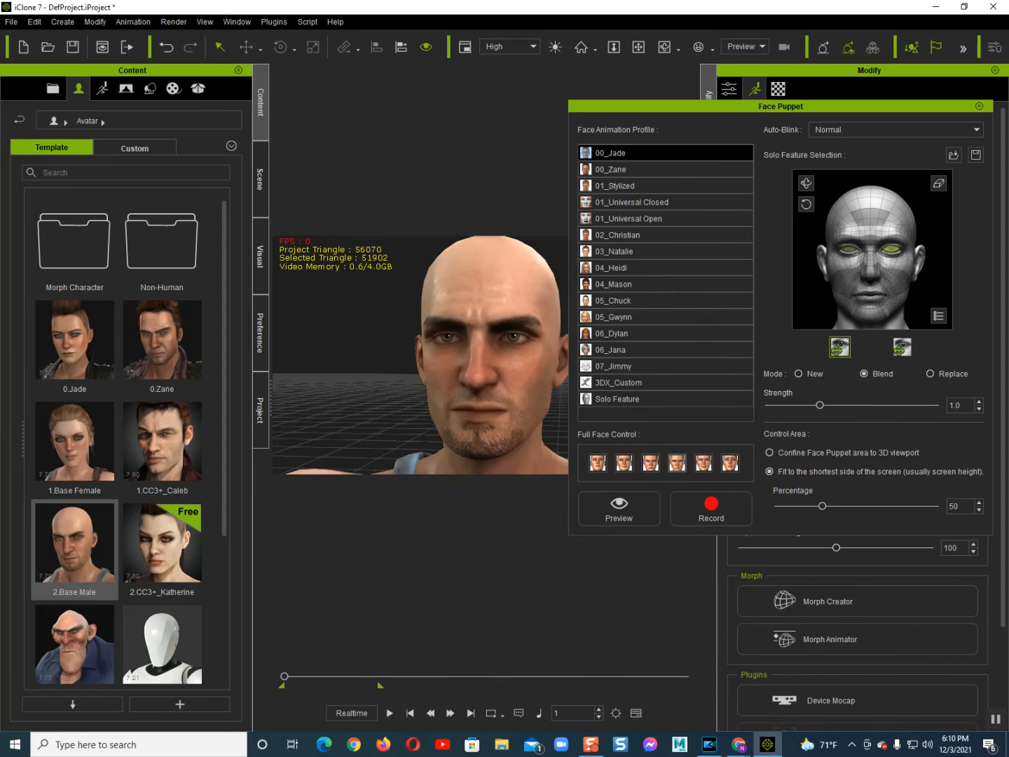
drag(819, 405, 890, 405)
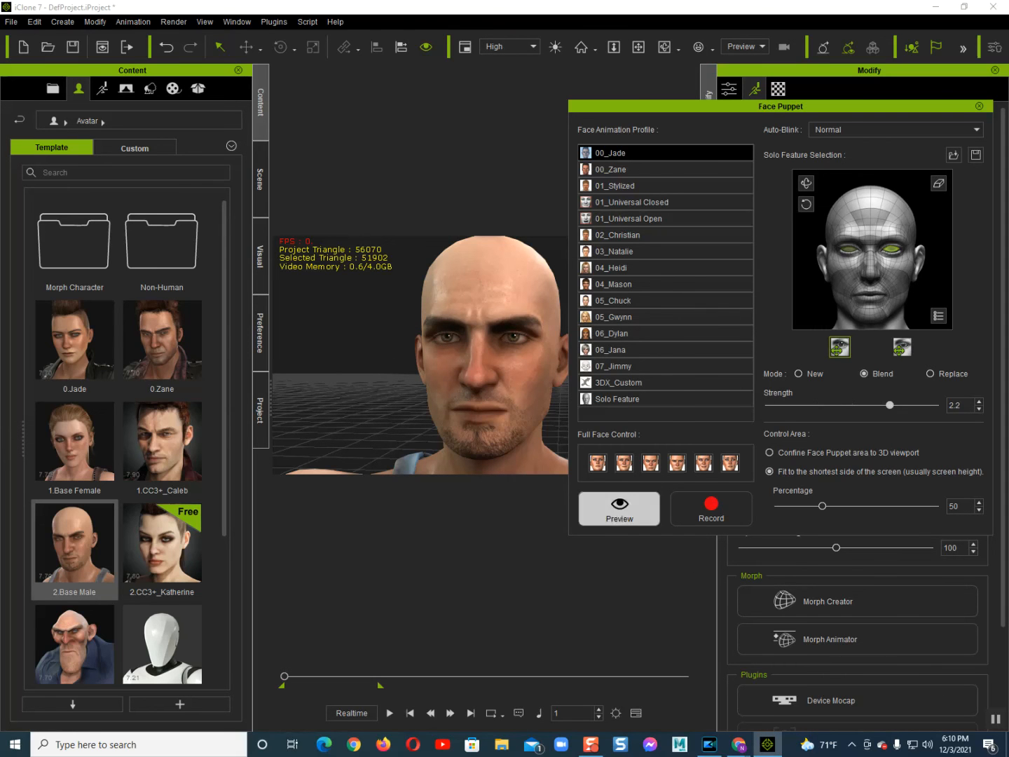
click(620, 508)
key(space)
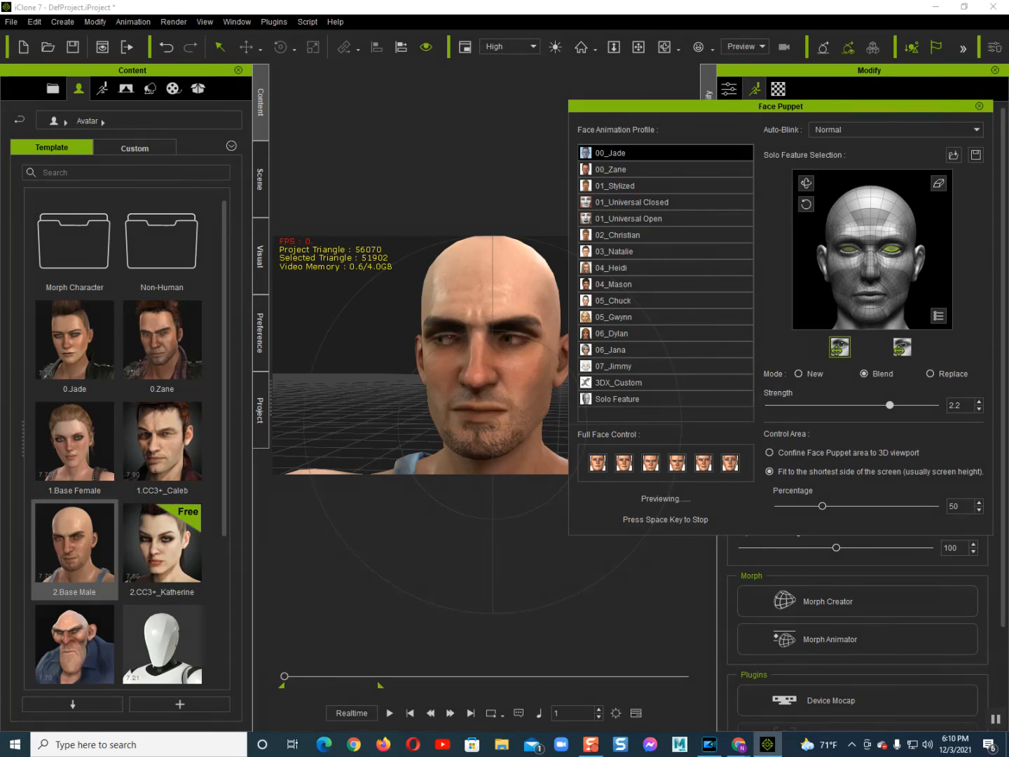
key(space)
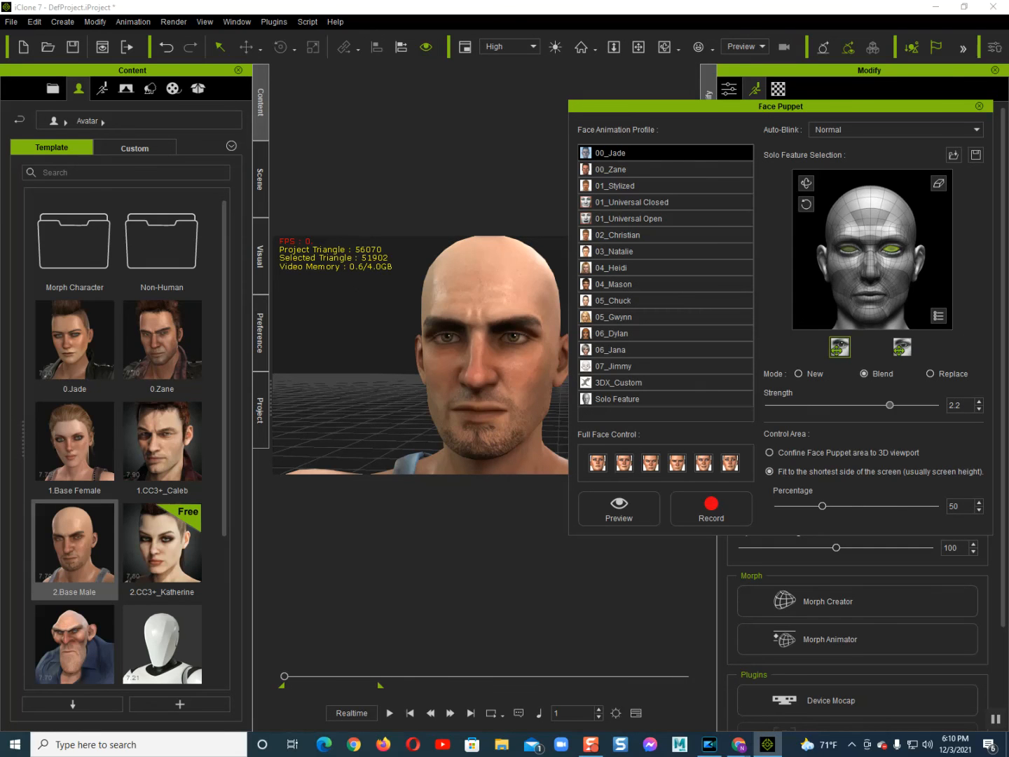
Step: Reset the puppet strength to about 1.0 and close Face Puppet
drag(890, 405, 818, 405)
mouse_move(819, 405)
mouse_down()
mouse_move(925, 405)
mouse_move(819, 406)
mouse_up()
click(980, 106)
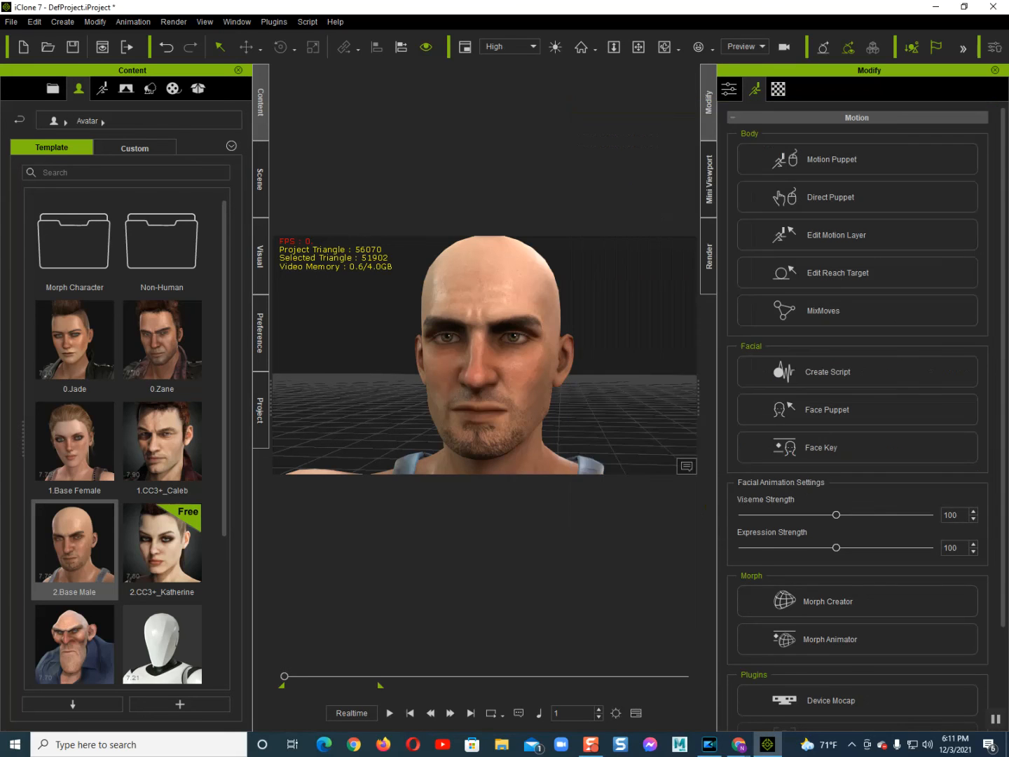
Step: Remove the object animation from the Base Male avatar and check the cleared timeline with a short playback
right_click(528, 301)
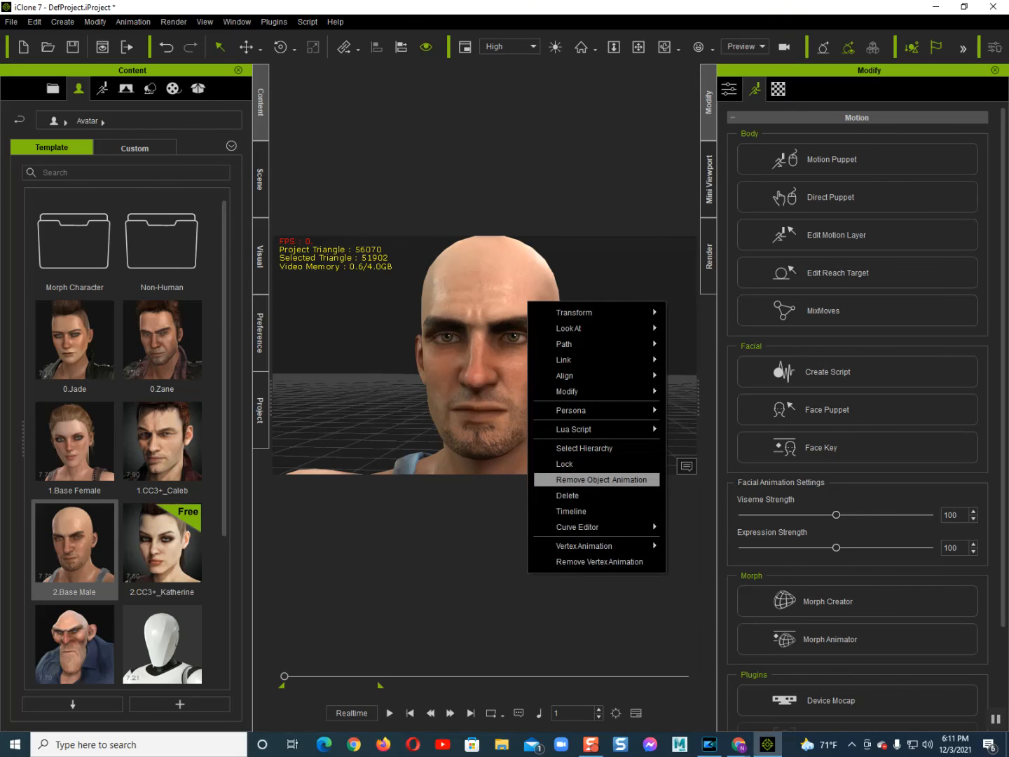
click(601, 479)
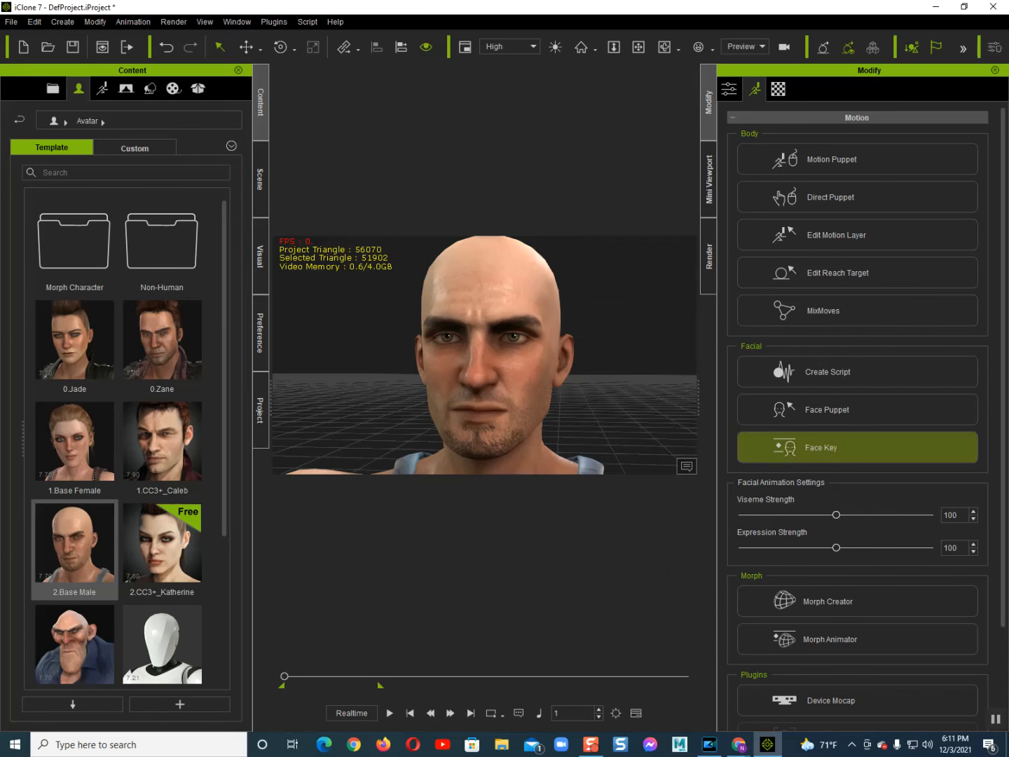
key(space)
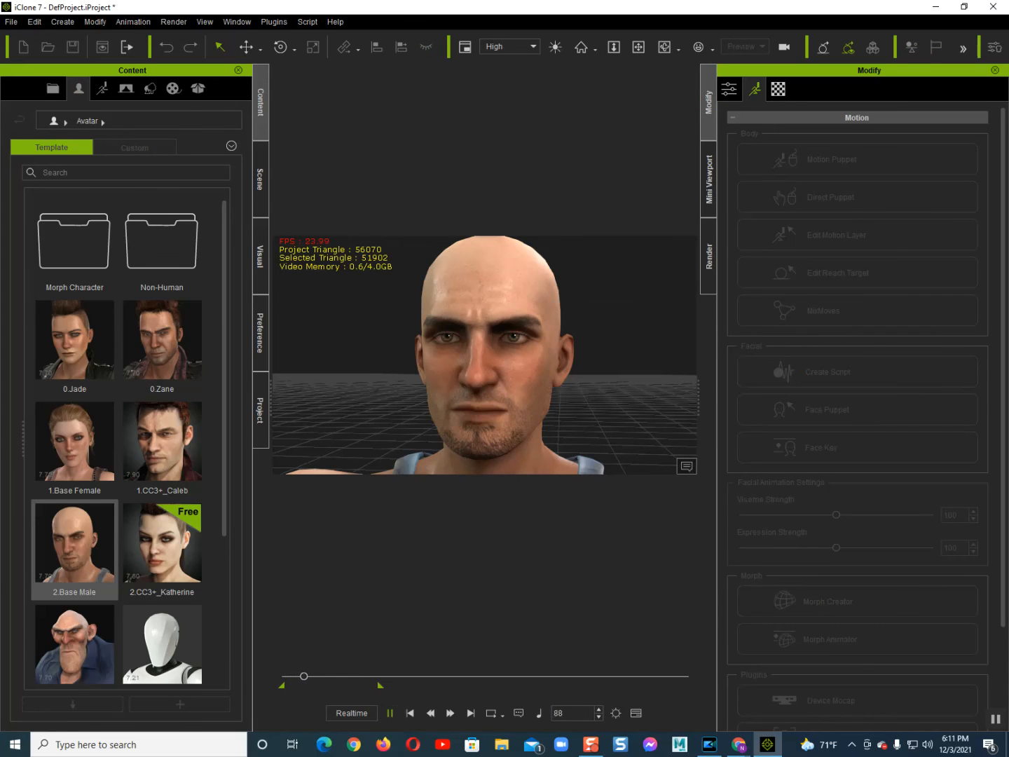
key(space)
Step: Isolate the eyes in Face Key's muscle controls, shift the gaze toward the avatar's right, and move it the opposite way at frame 238
click(857, 447)
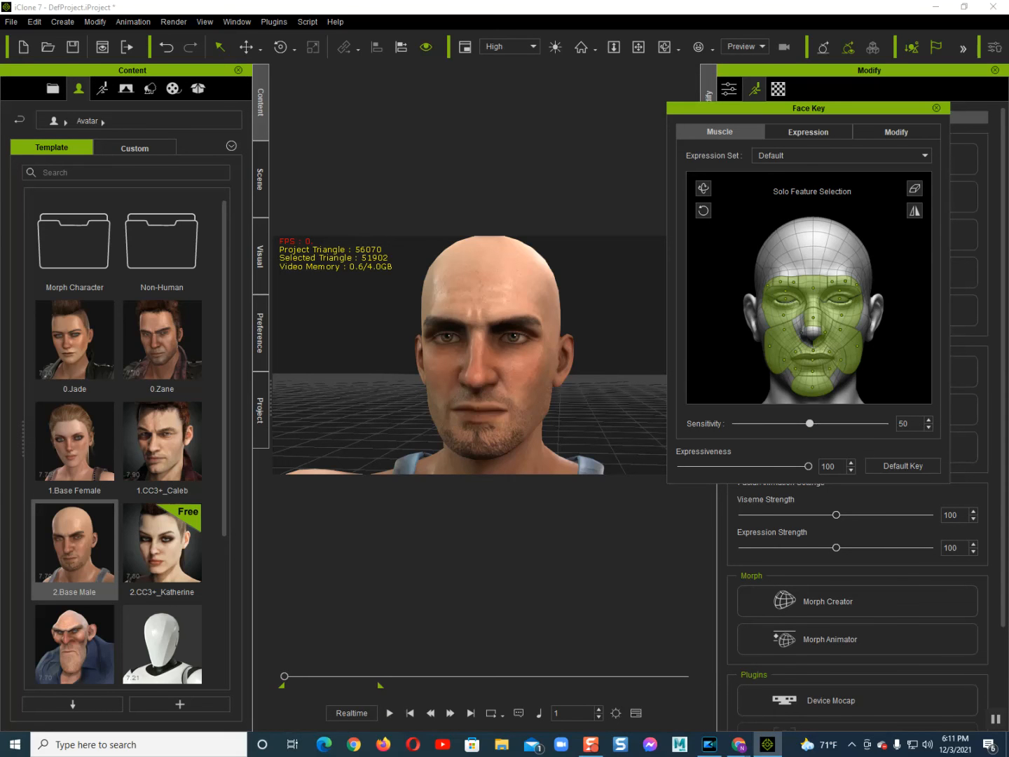
click(914, 187)
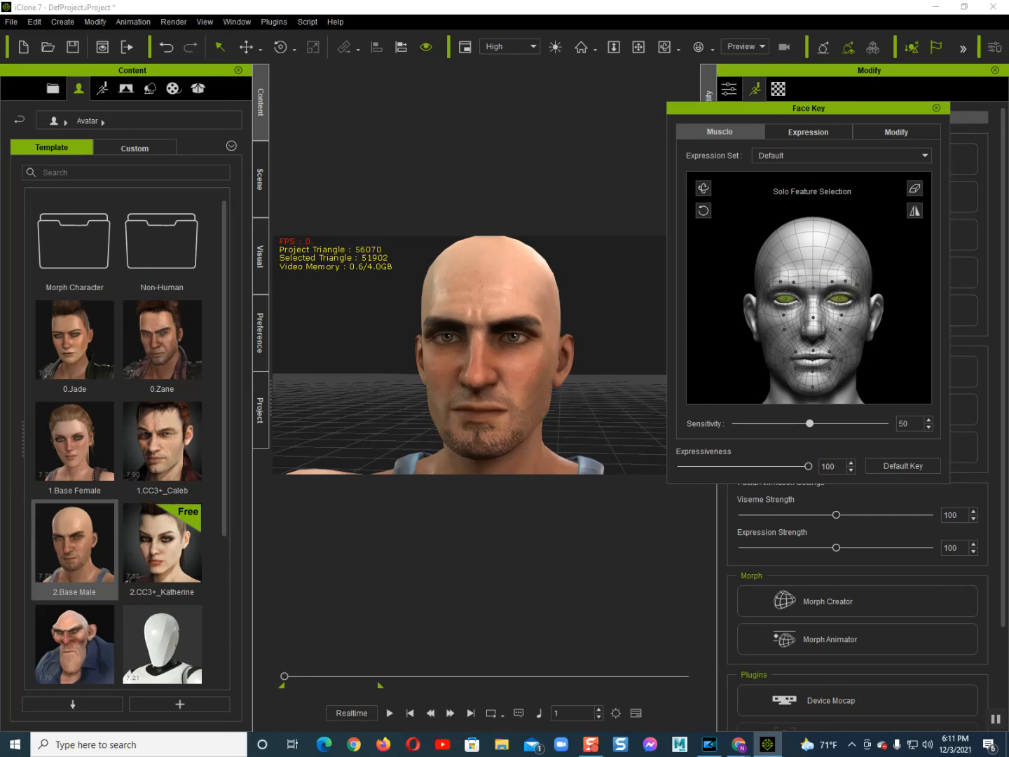
drag(812, 300, 789, 300)
drag(284, 676, 337, 676)
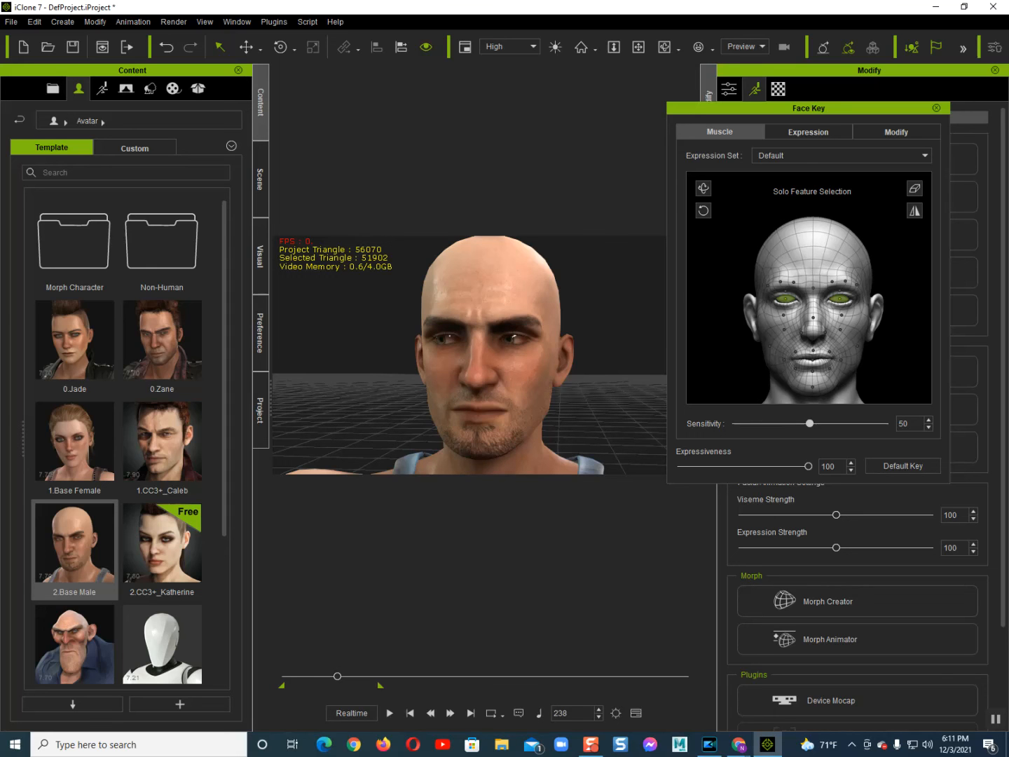
drag(813, 299, 857, 302)
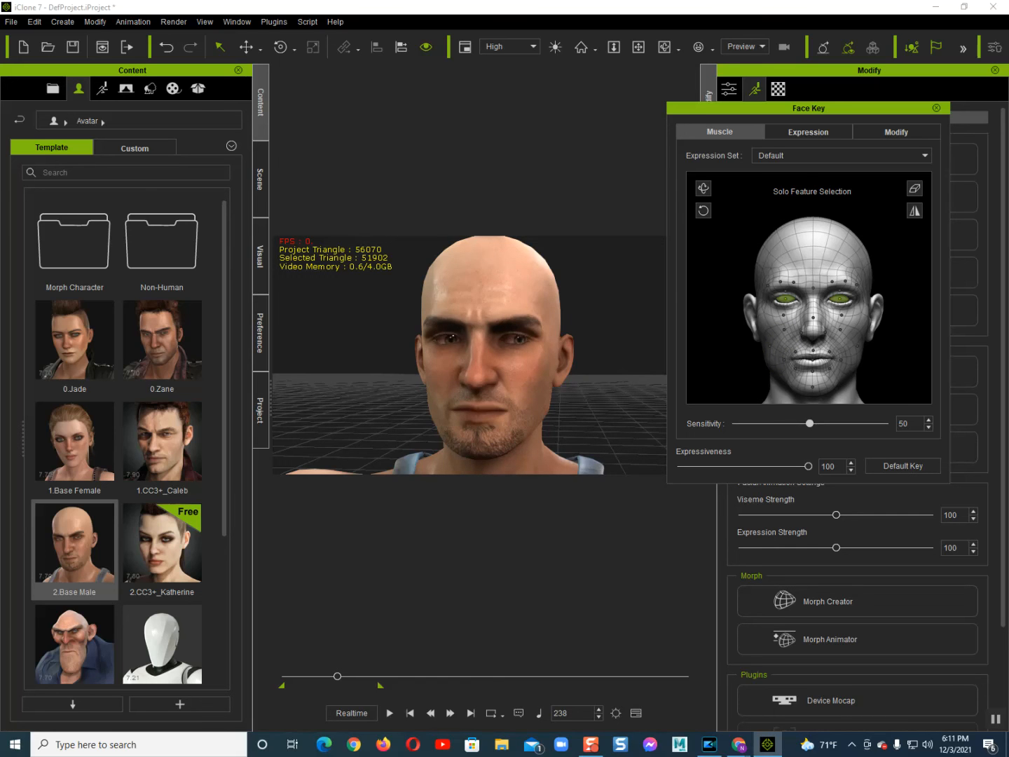
Step: Play back the keyed eye movement from the first frame and return to the start
click(410, 712)
click(390, 713)
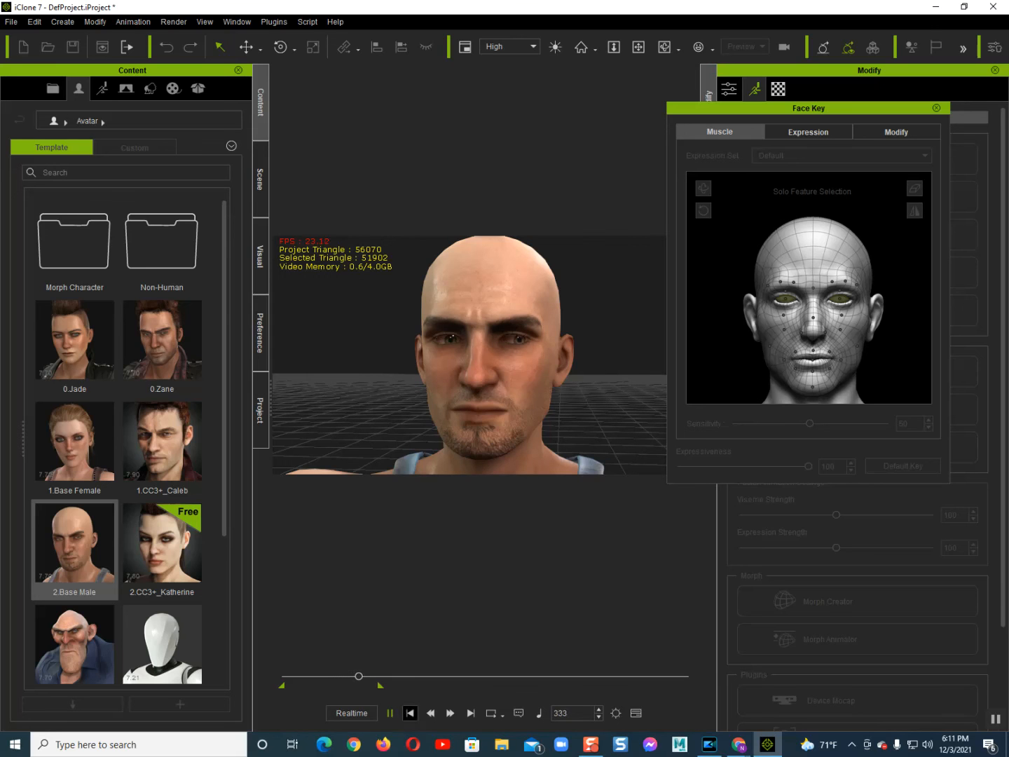
click(411, 714)
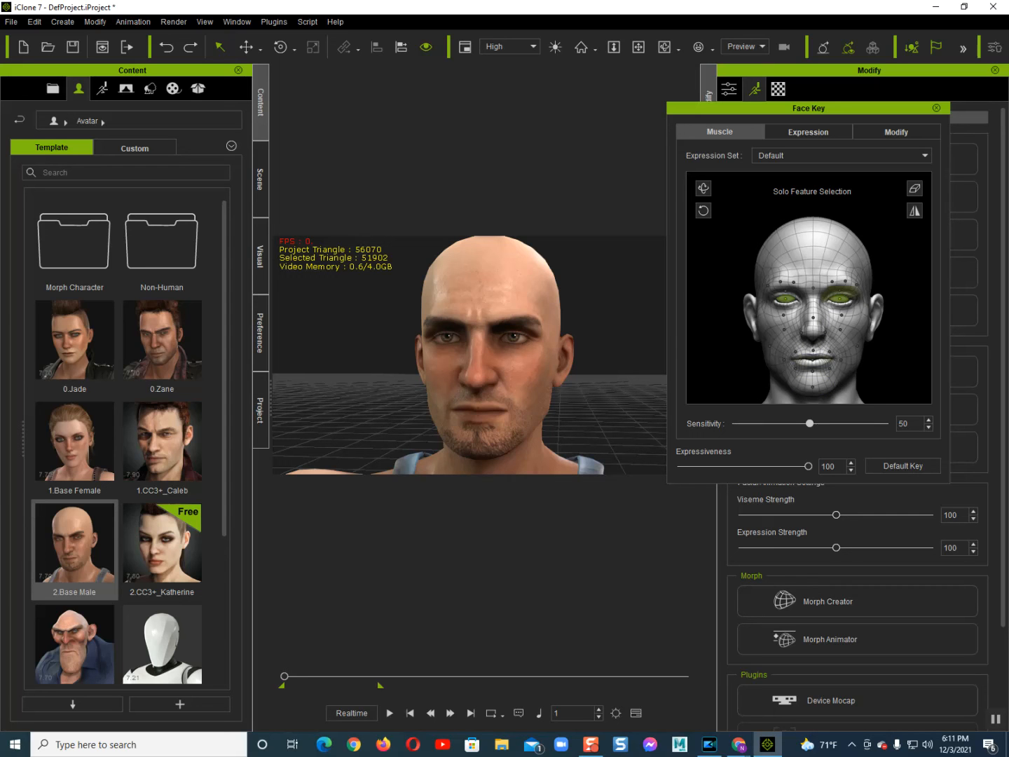
Step: Clear the muscle selection, pull the chin down to open the mouth at frame 1, and check it with a brief playback
click(914, 189)
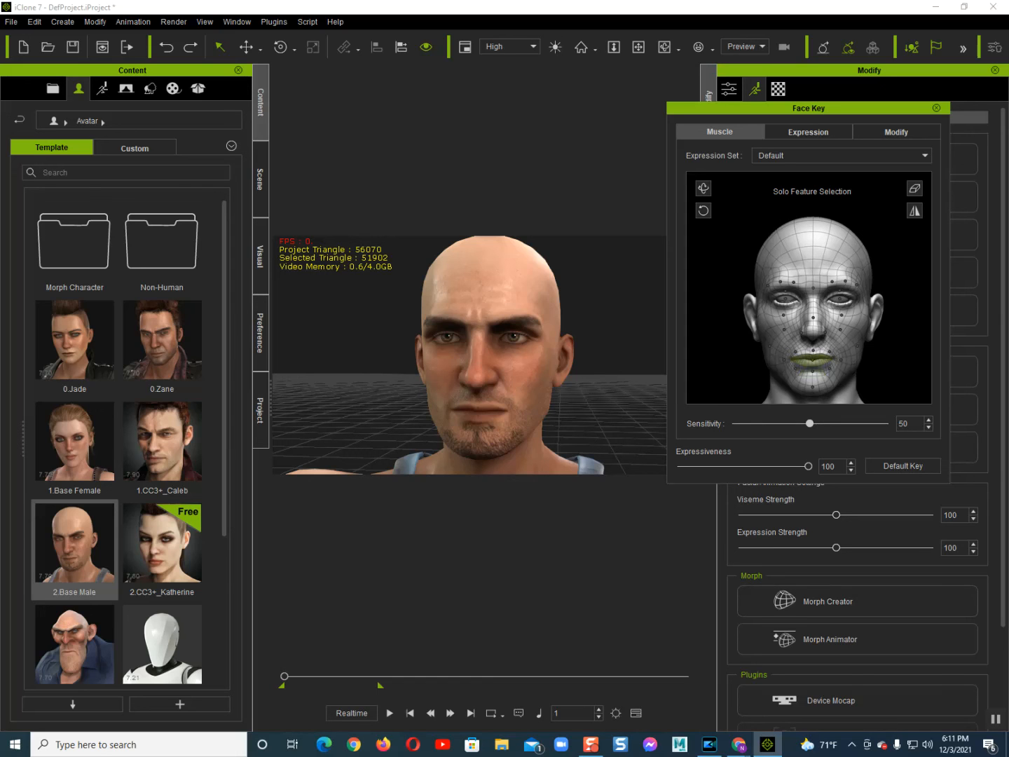
drag(812, 386, 811, 436)
key(space)
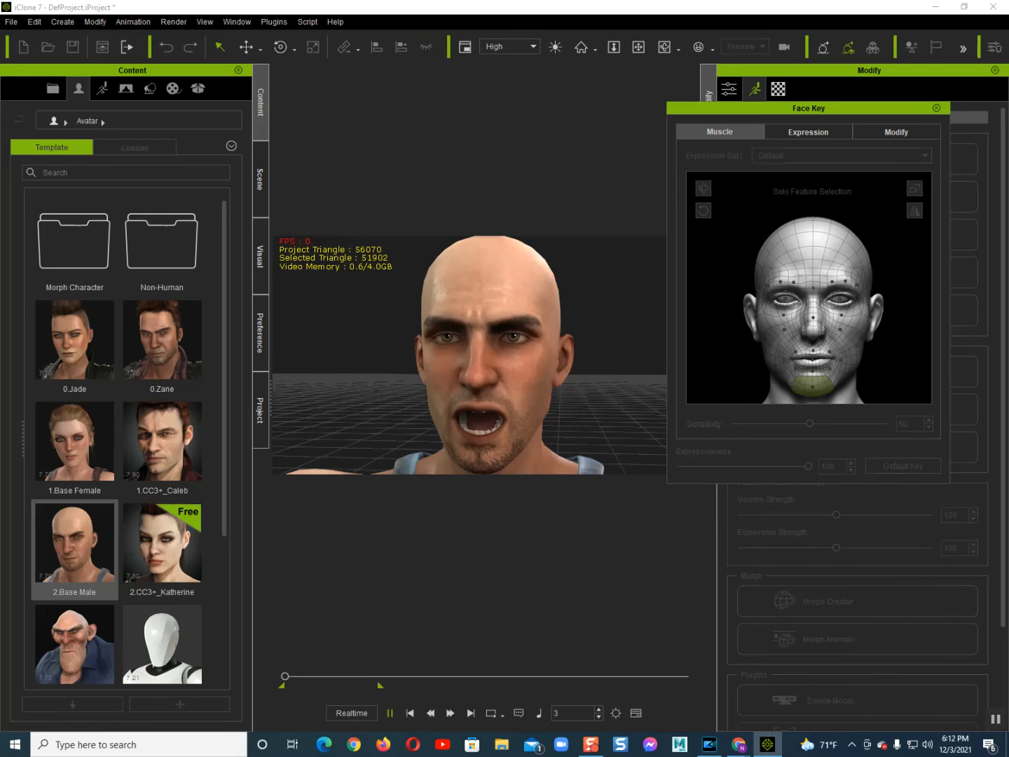
key(space)
click(410, 713)
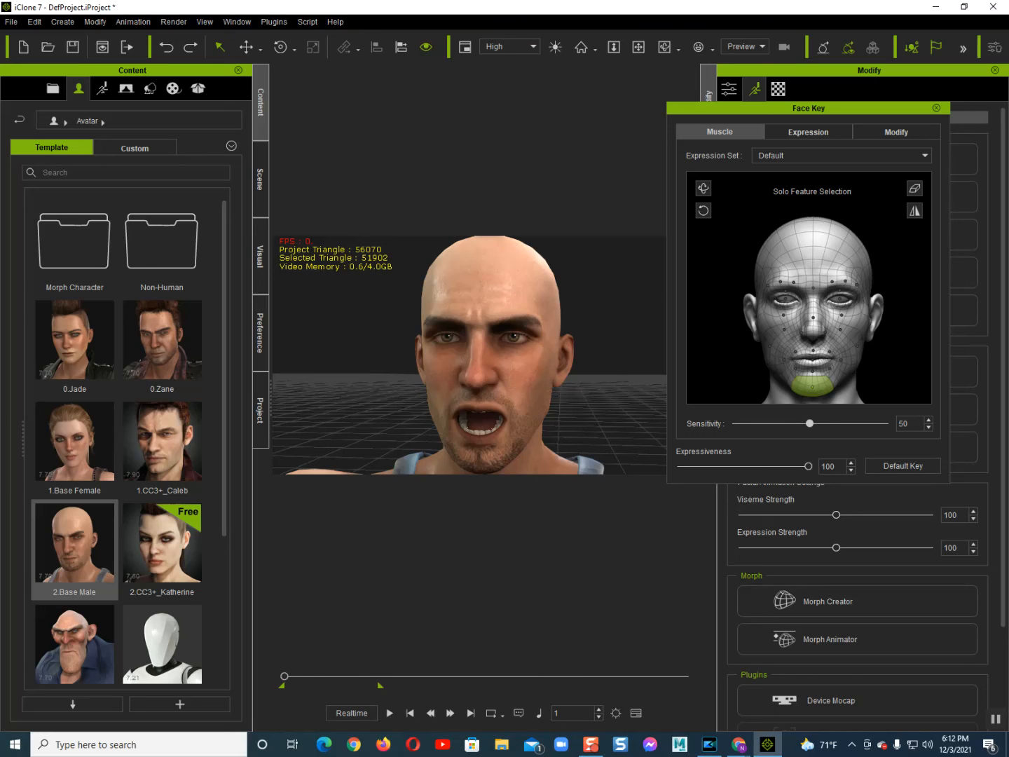
Step: Close the Face Key editor and dismiss the avatar's context options without choosing any
click(937, 108)
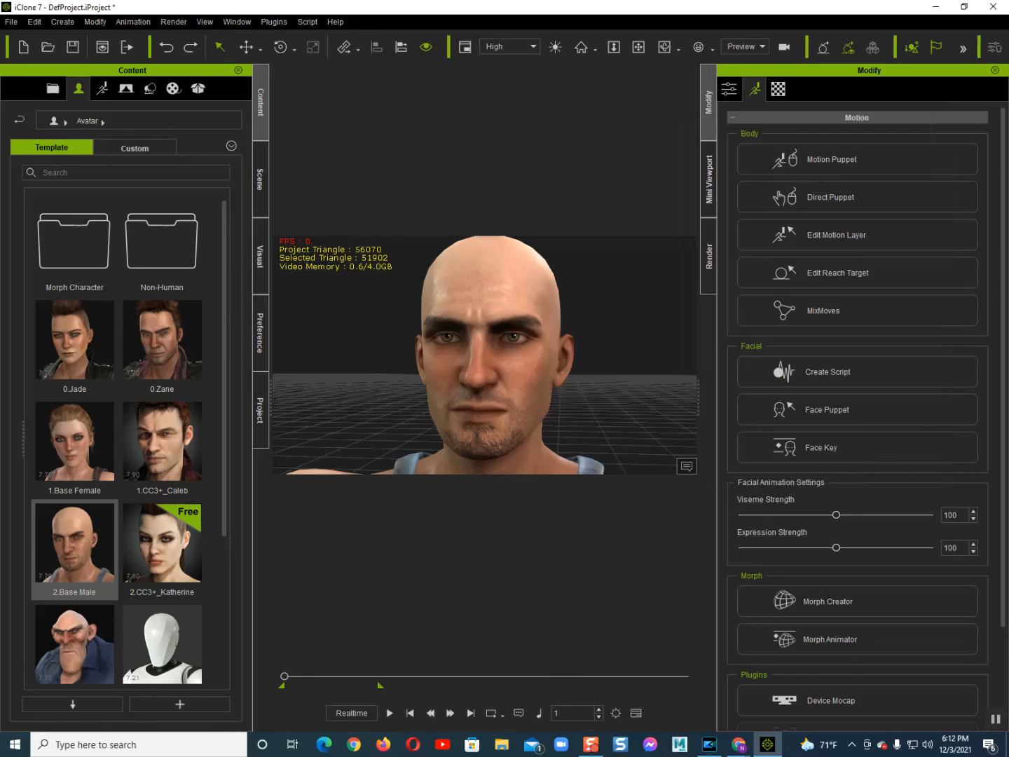
scroll(493, 381, up, 3)
right_click(494, 381)
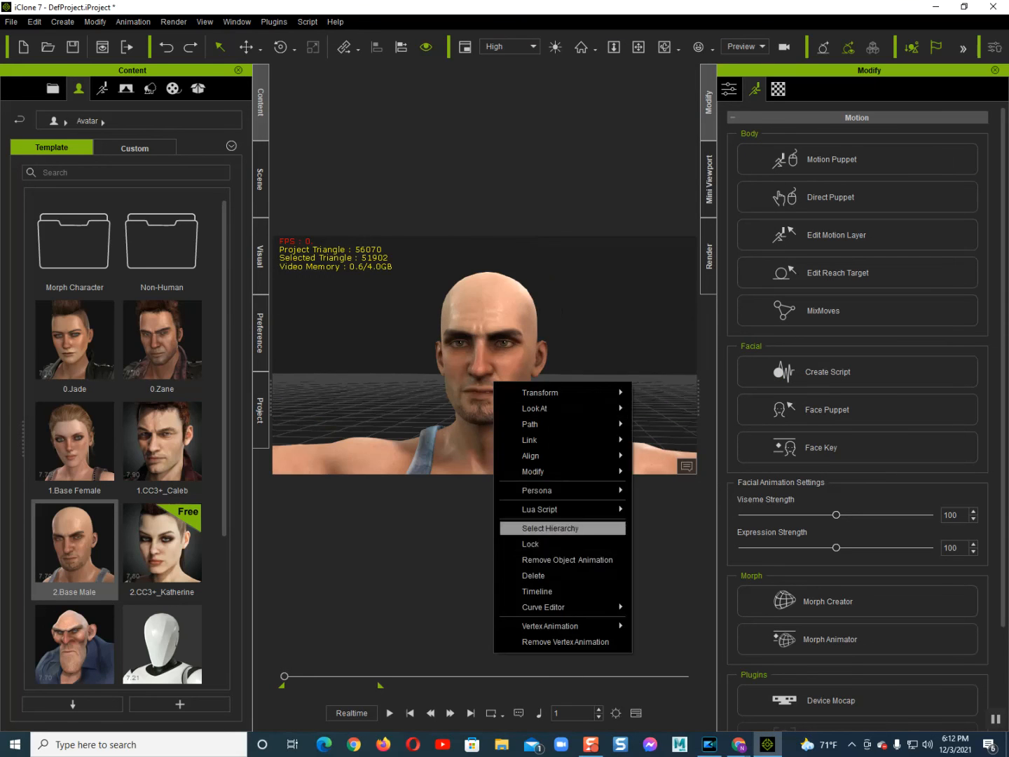
click(484, 550)
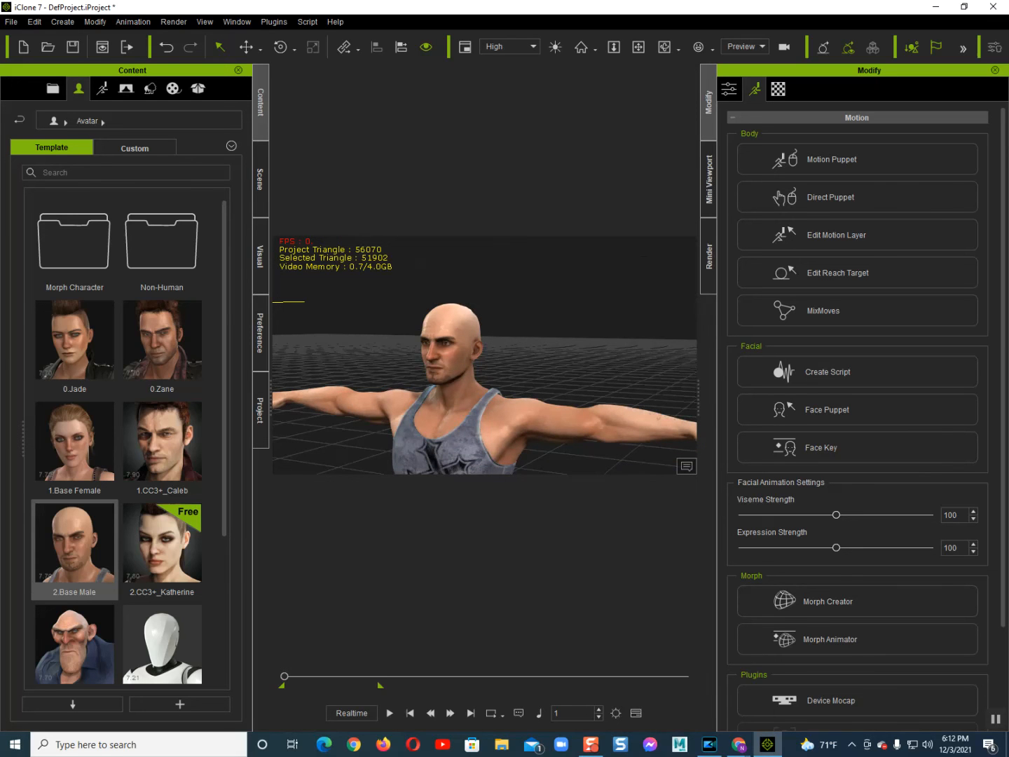
mouse_move(835, 514)
mouse_down()
mouse_move(803, 513)
mouse_move(894, 514)
mouse_move(806, 514)
mouse_move(850, 514)
mouse_move(836, 514)
mouse_up()
mouse_move(836, 547)
mouse_down()
mouse_move(904, 548)
mouse_move(771, 547)
mouse_move(849, 547)
mouse_move(836, 548)
mouse_up()
scroll(534, 393, down, 5)
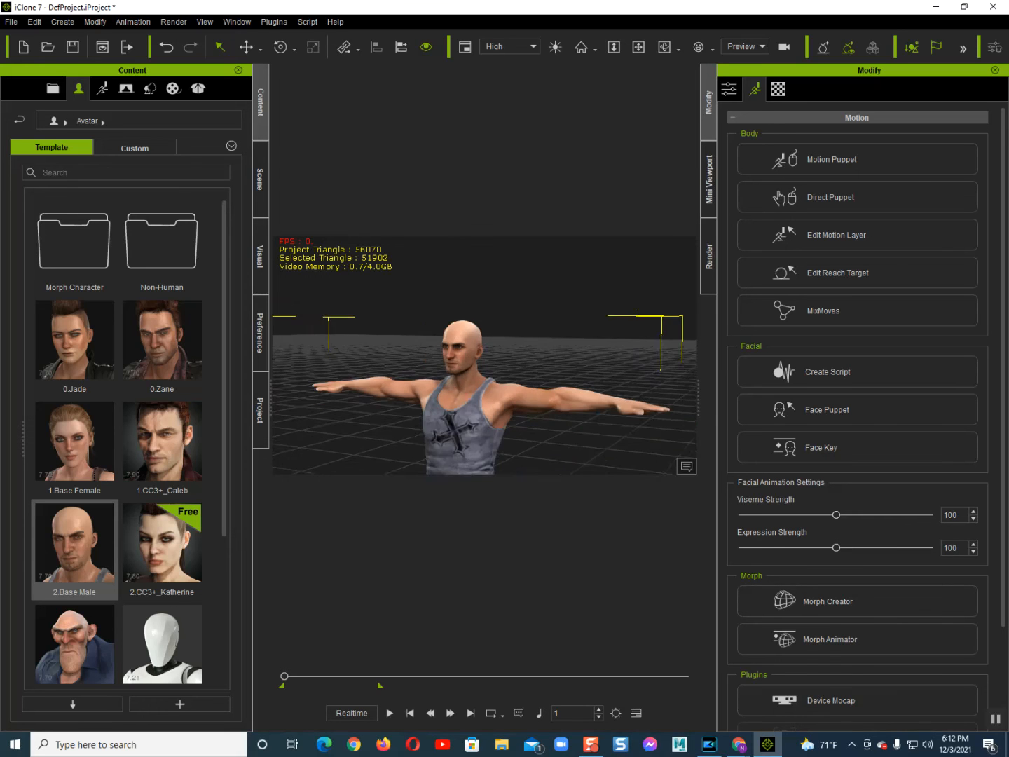
alt+drag(533, 392, 539, 357)
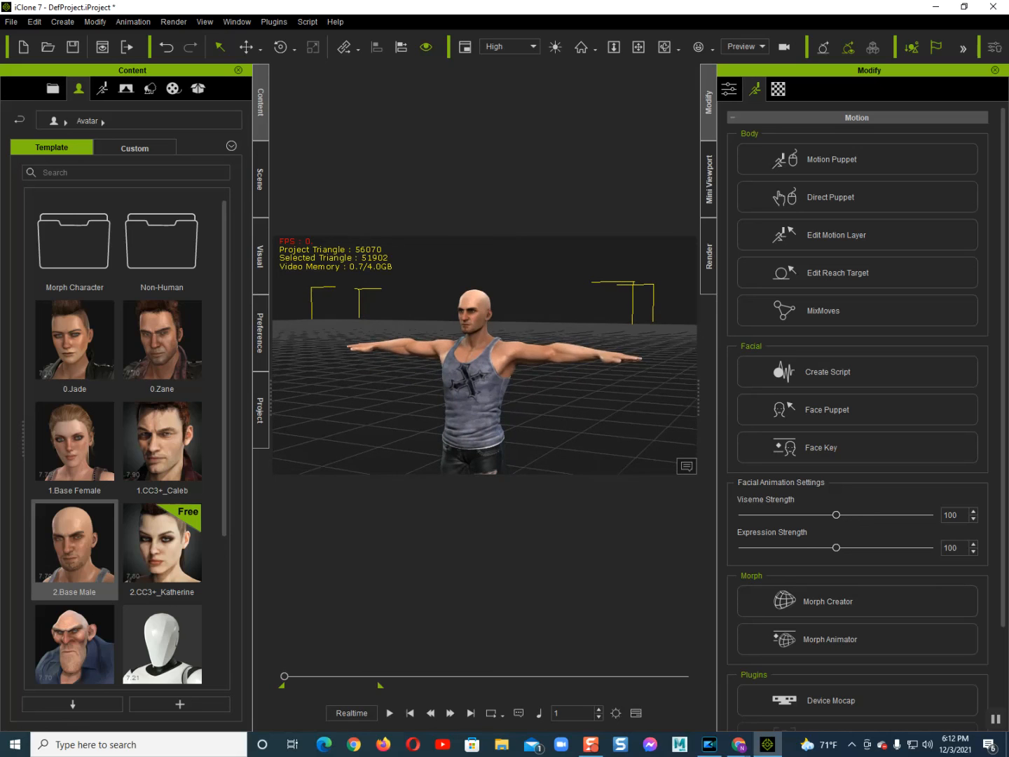